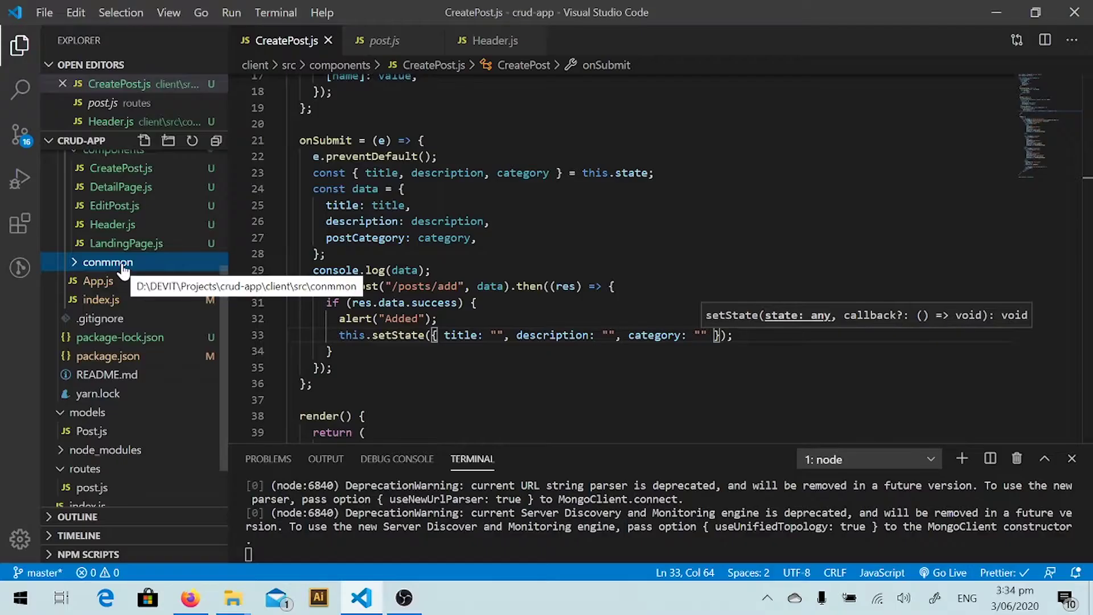
Create an empty file named setErrors.js inside the conmmon folder.
right_click(122, 269)
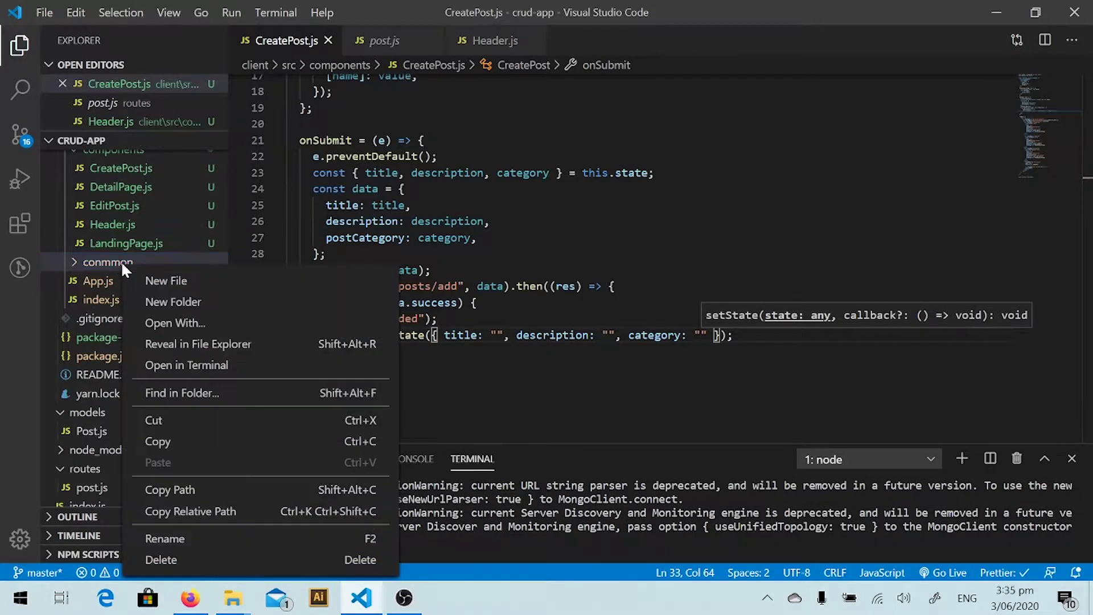
left_click(158, 289)
type("val")
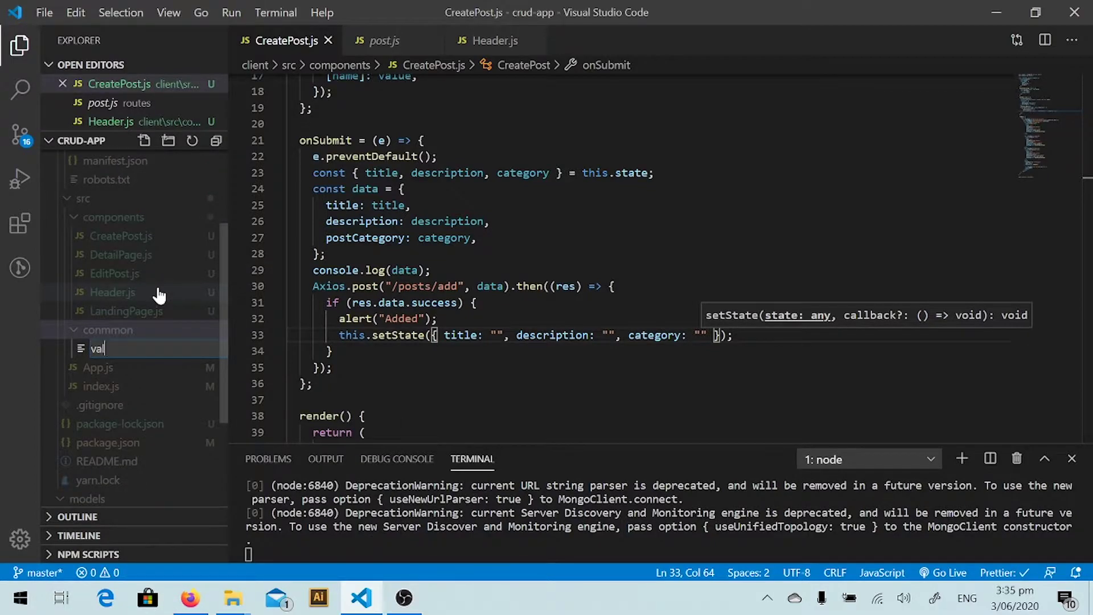
key("BackSpace")
key("BackSpace")
key("BackSpace")
type("set")
type("Er")
type("rors.")
type("js")
key("Return")
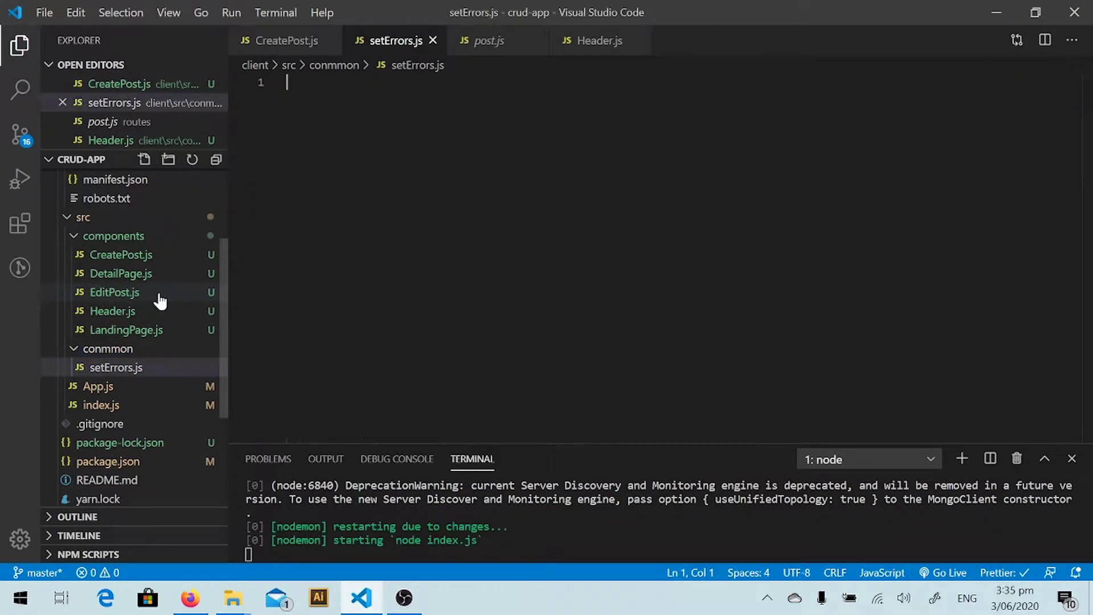
type("export co")
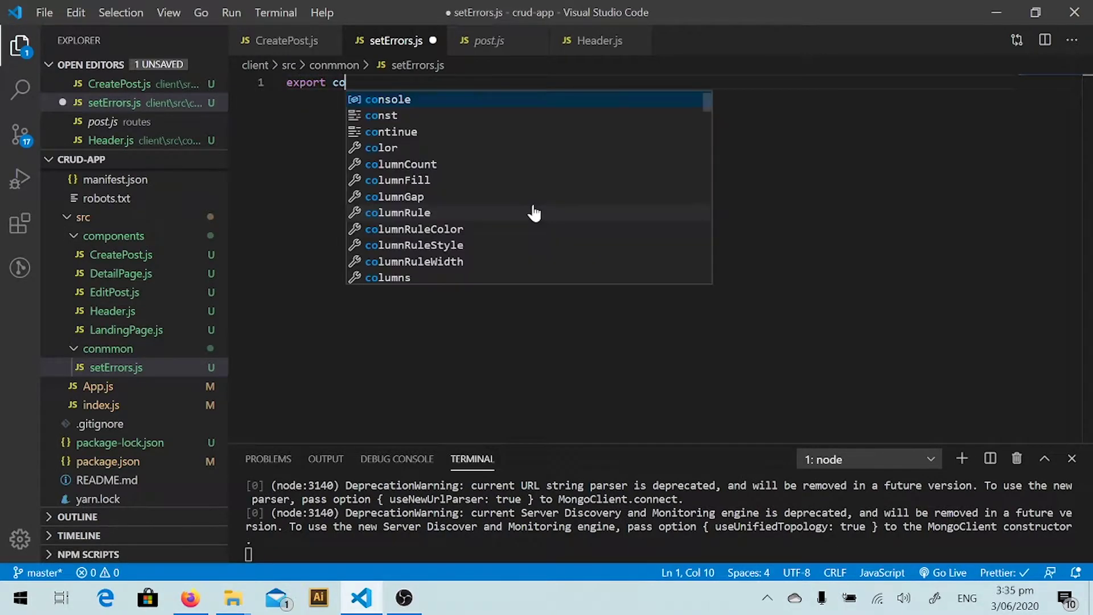
type("nst ")
type("s")
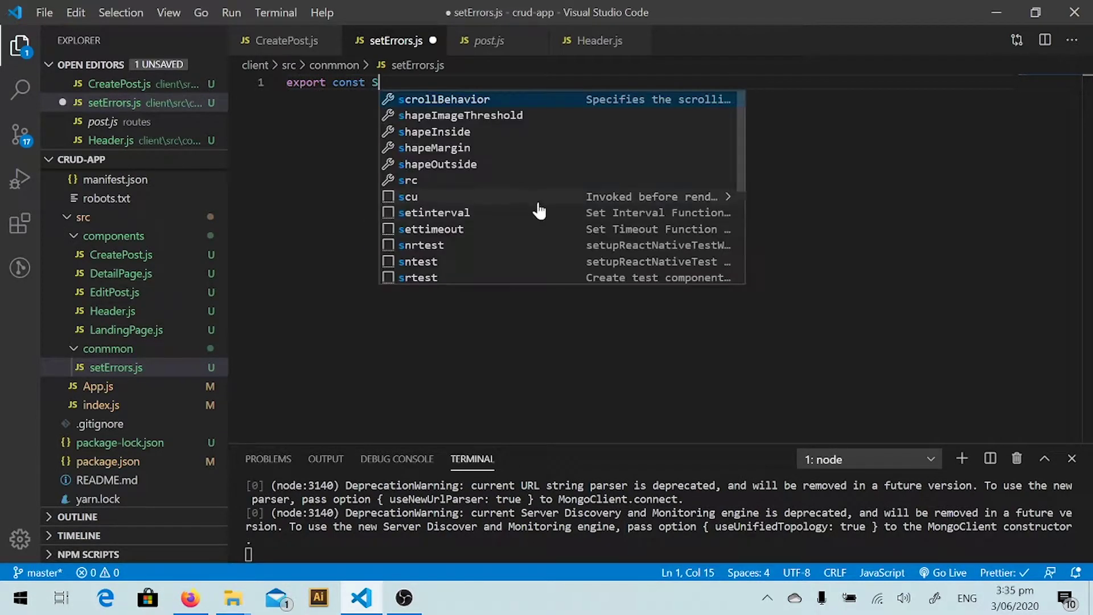
type("etE")
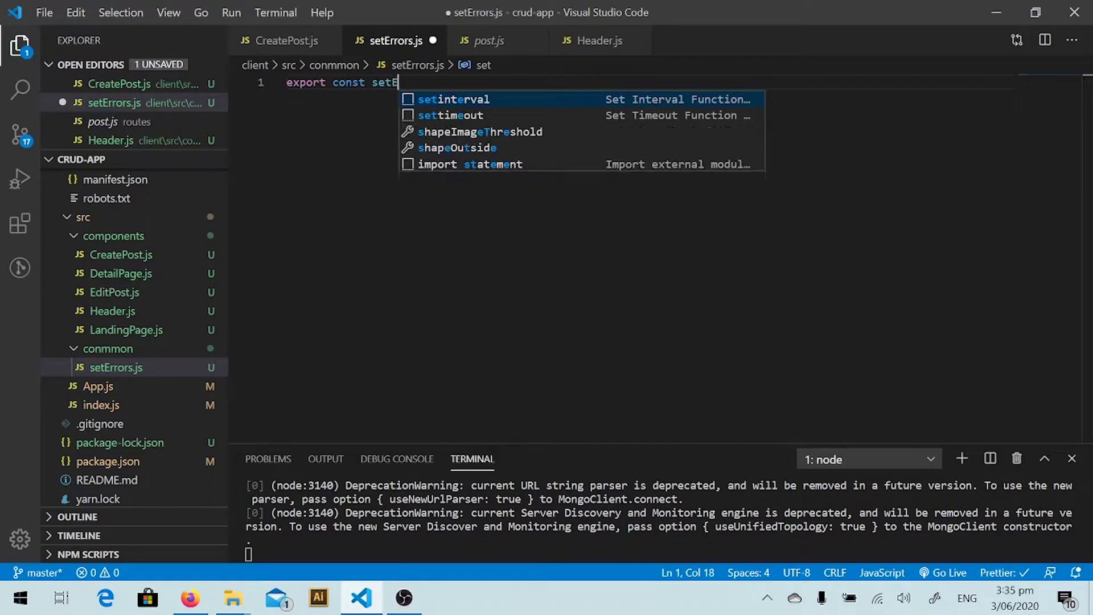
type("rrors ")
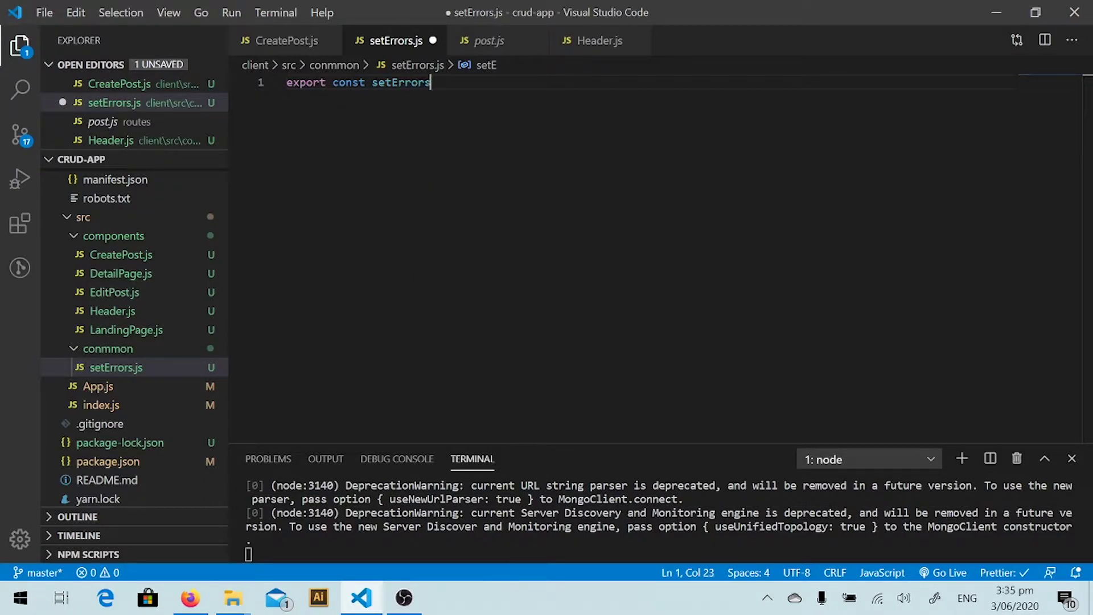
type("=")
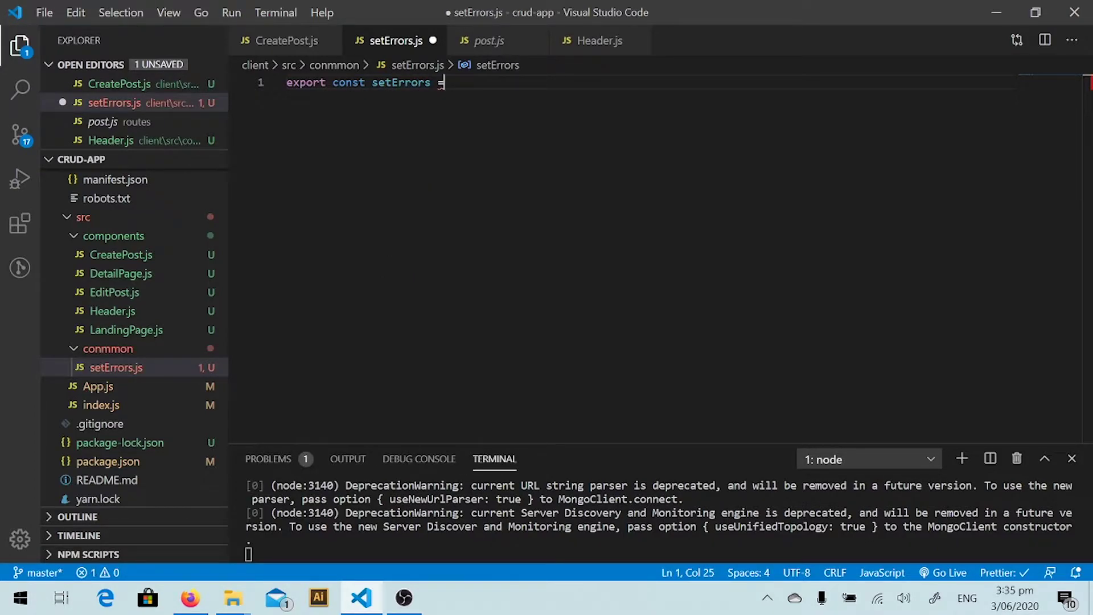
type(" (title, de")
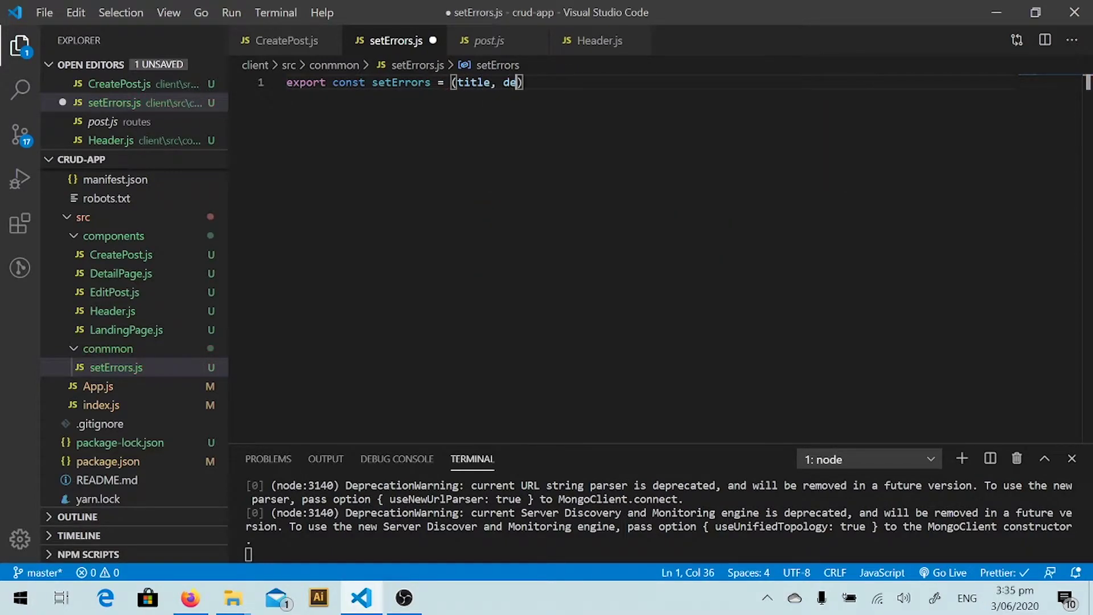
type("sc")
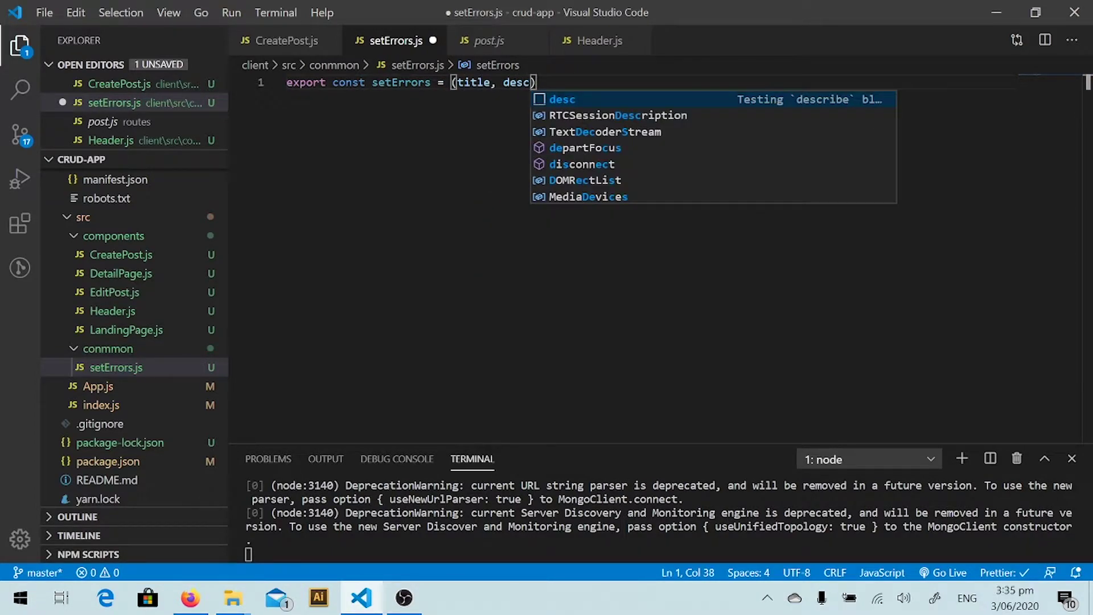
type("ription")
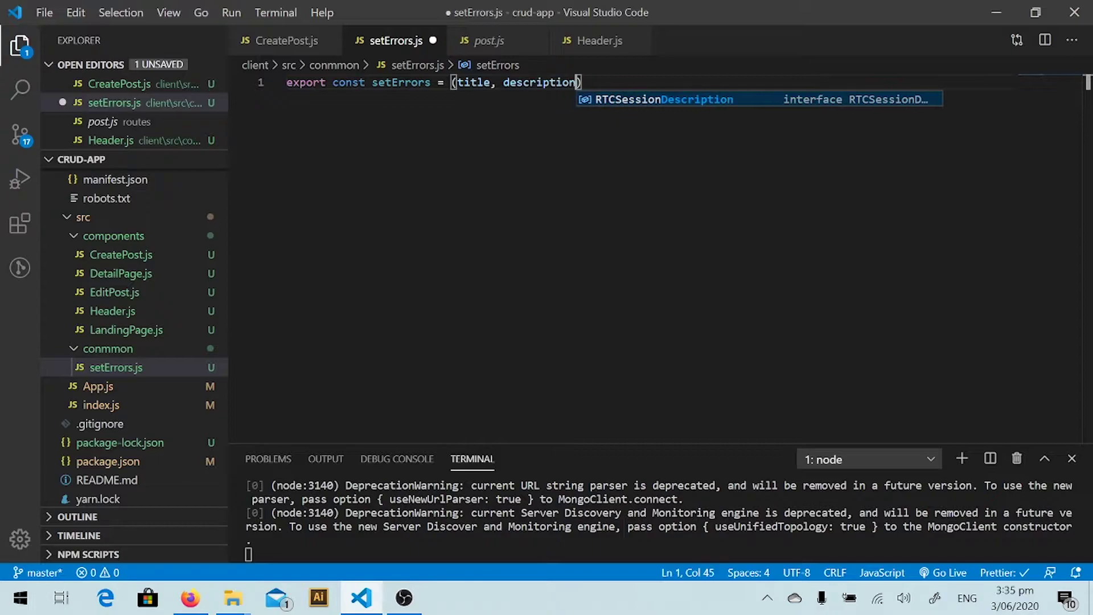
type(", ")
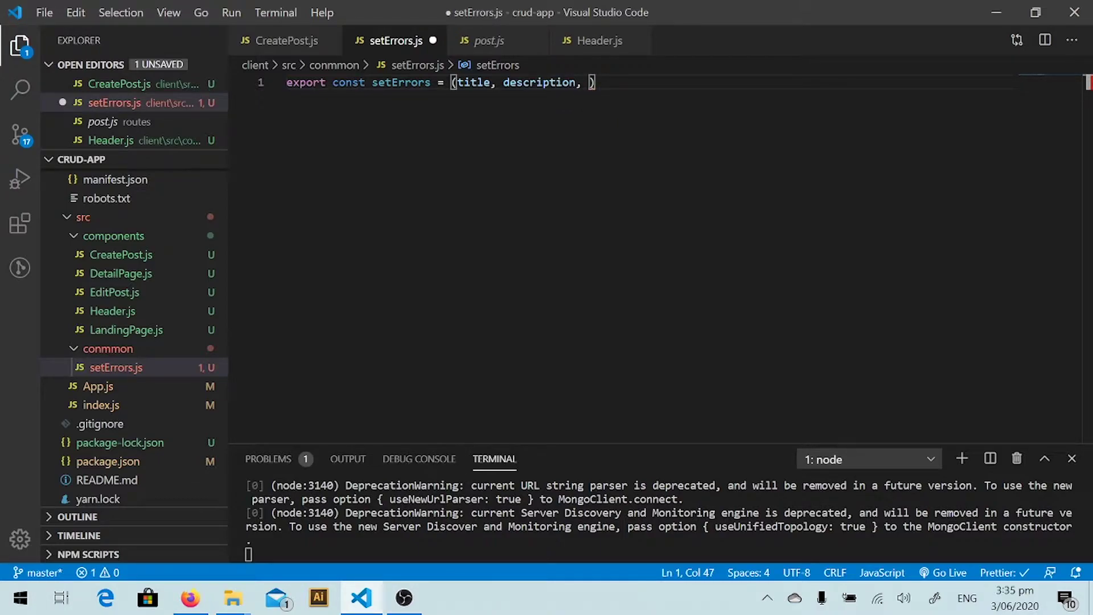
type("cate")
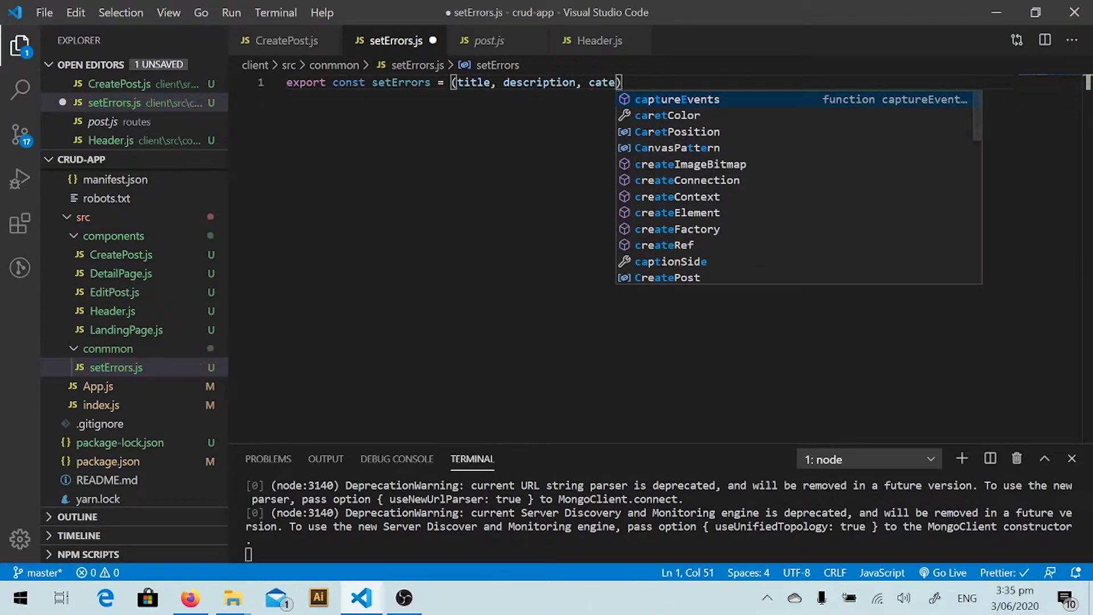
type("gory)=")
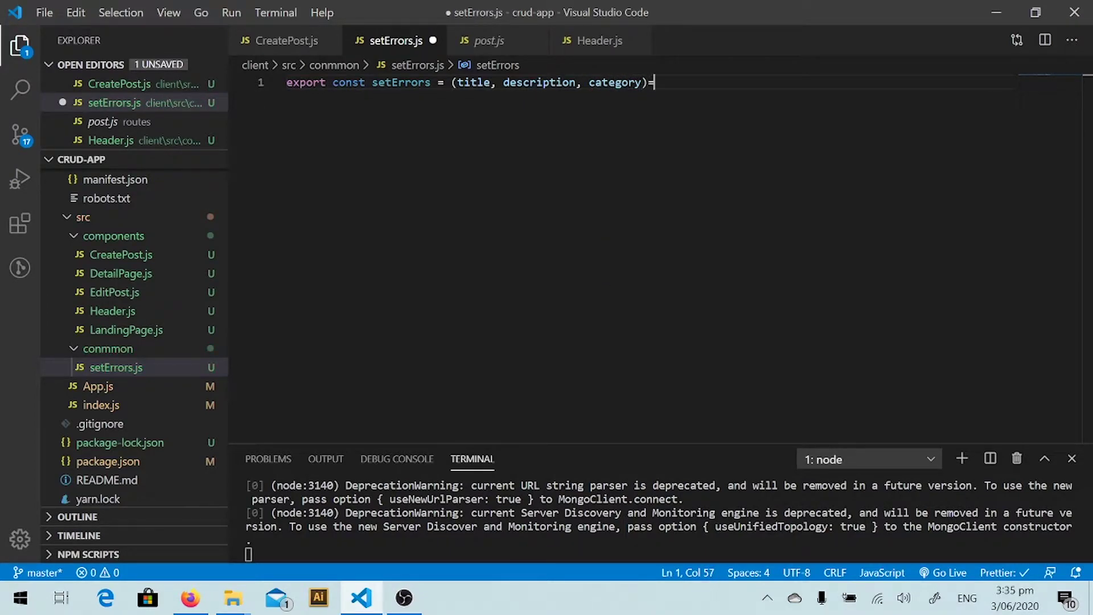
type(">{")
Write export const setErrors = (title, description, category) => {} with its braces on separate lines.
key("Return")
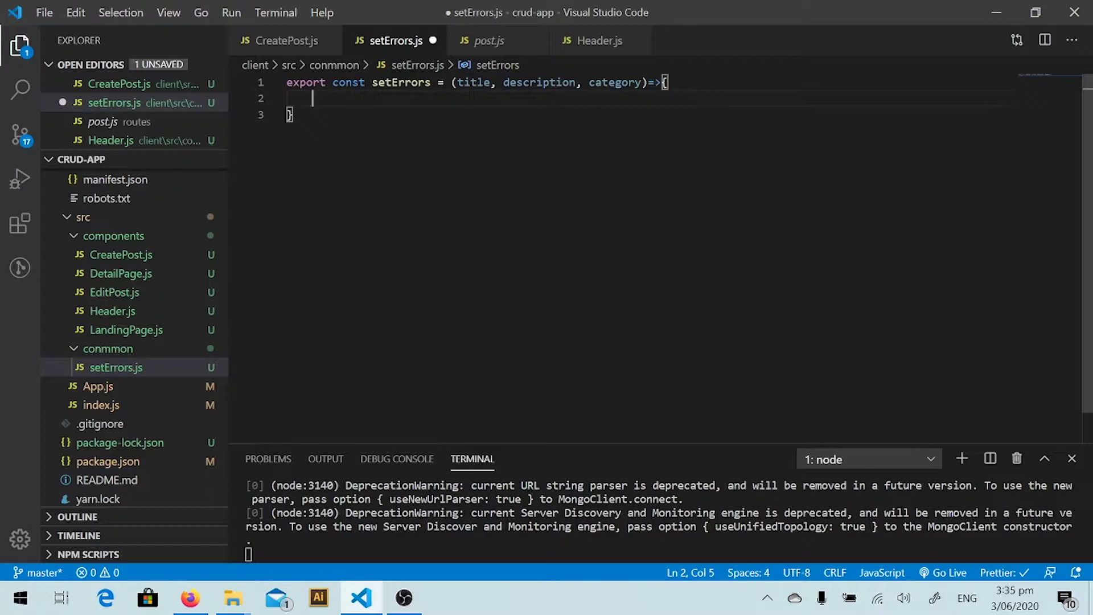
type("let ")
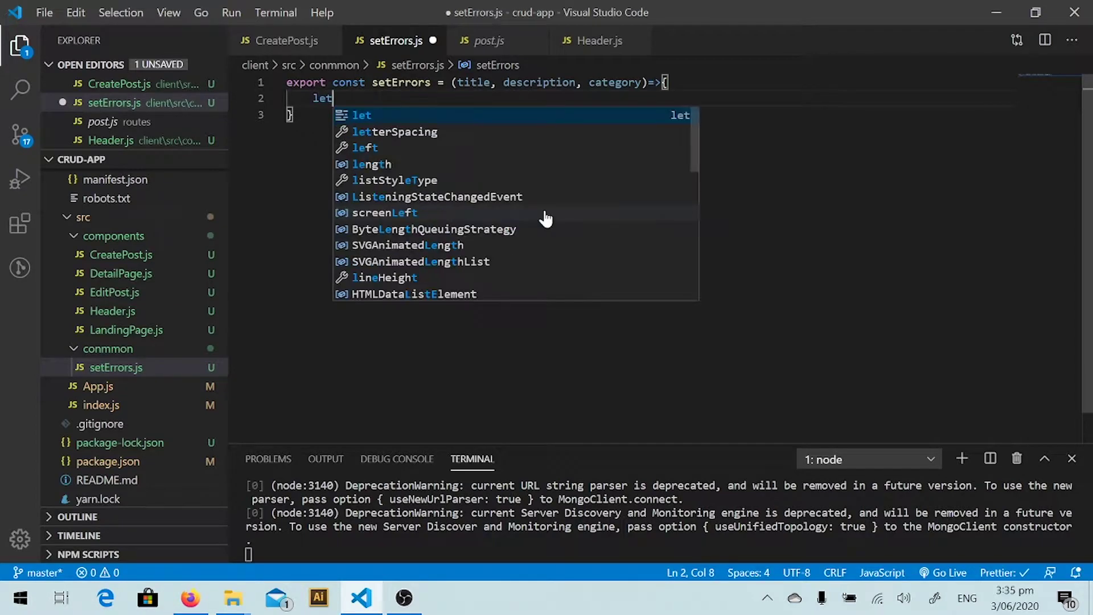
type("errors")
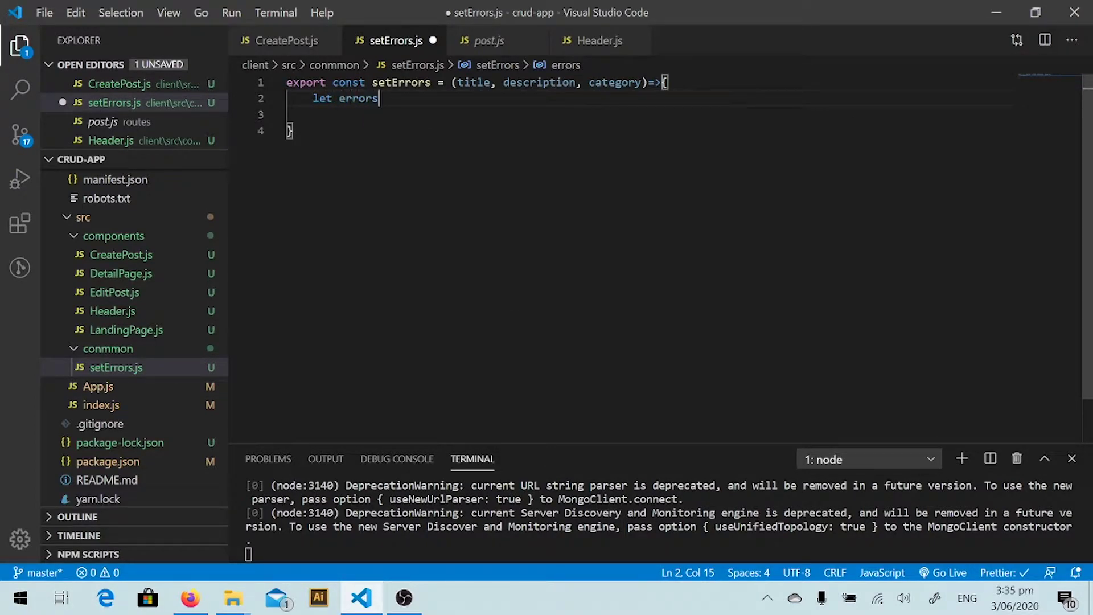
type(" = [")
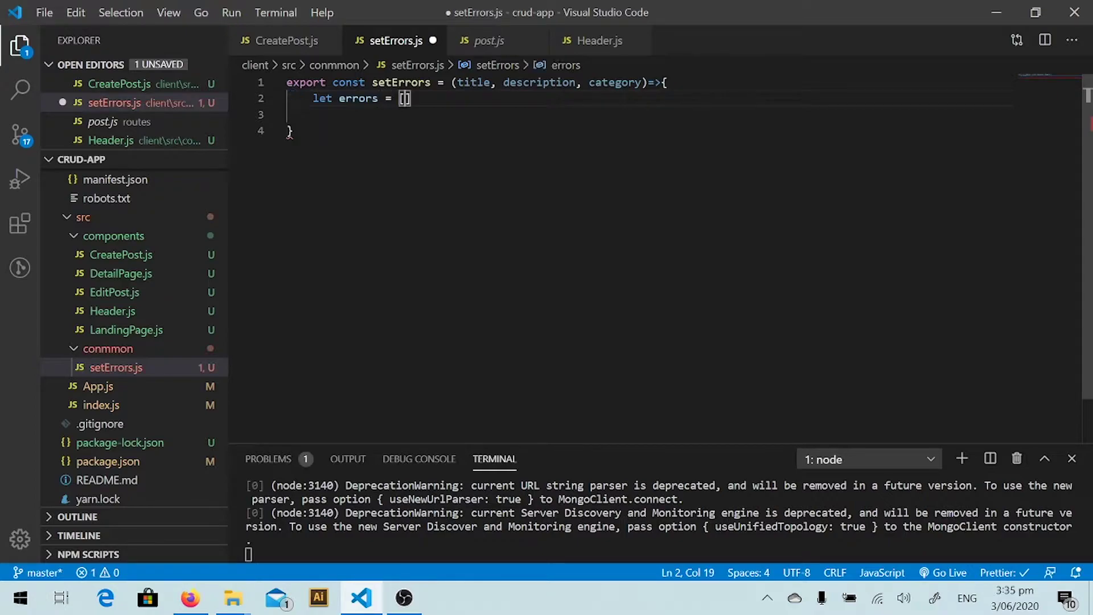
type("]")
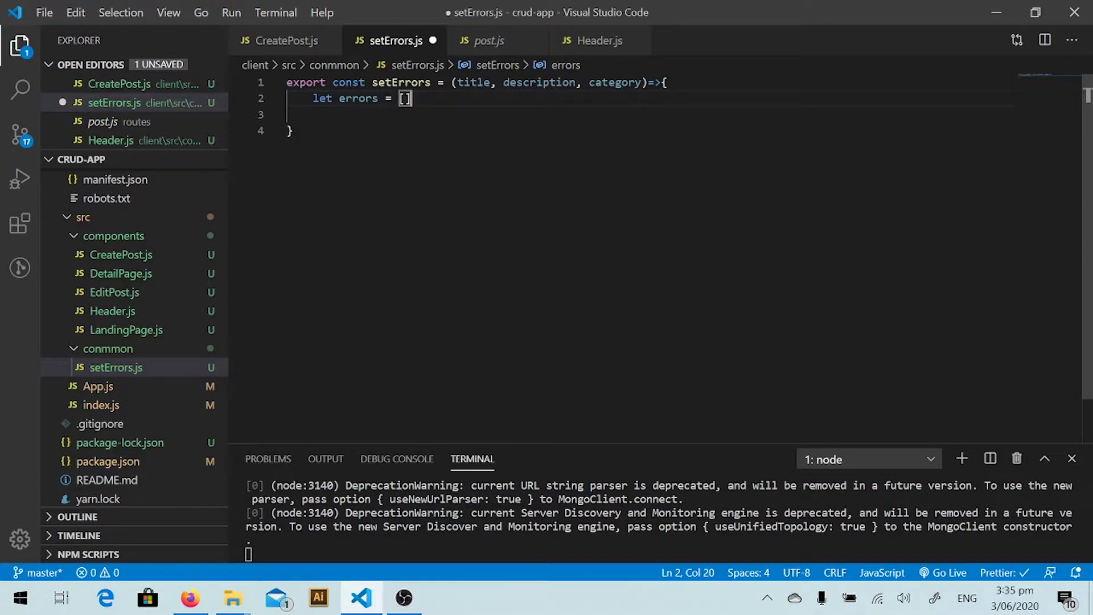
type(";")
Declare let errors = {}; in the setErrors body and start the errors.title line.
key("Return")
key("ctrl+z")
key("ctrl+z")
key("BackSpace")
key("BackSpace")
type("{}")
type(";")
key("Return")
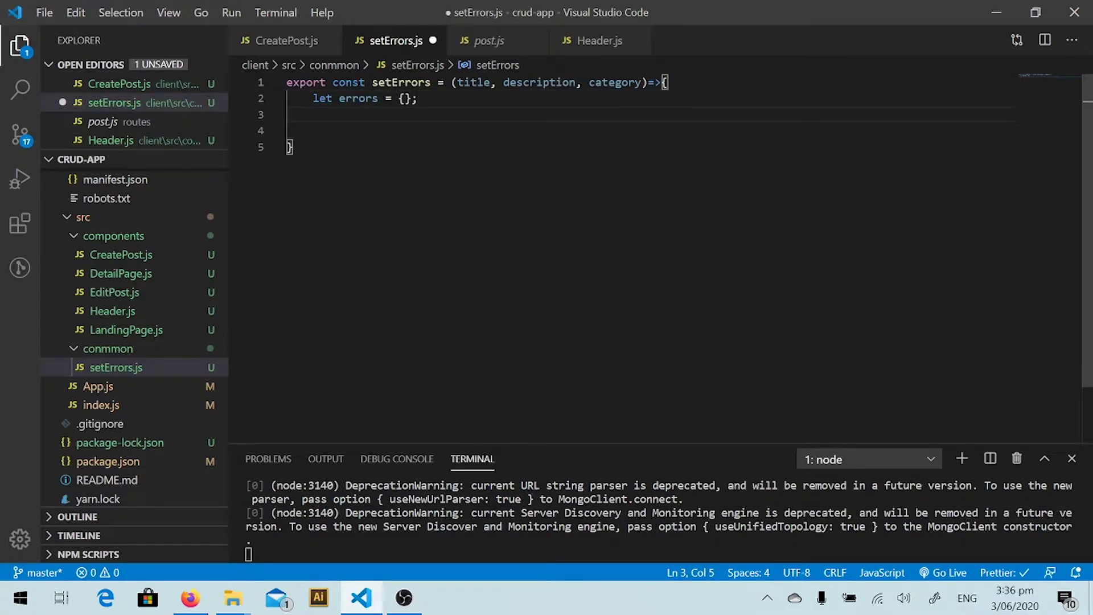
type("errpr")
key("BackSpace")
key("BackSpace")
type("ors.tit")
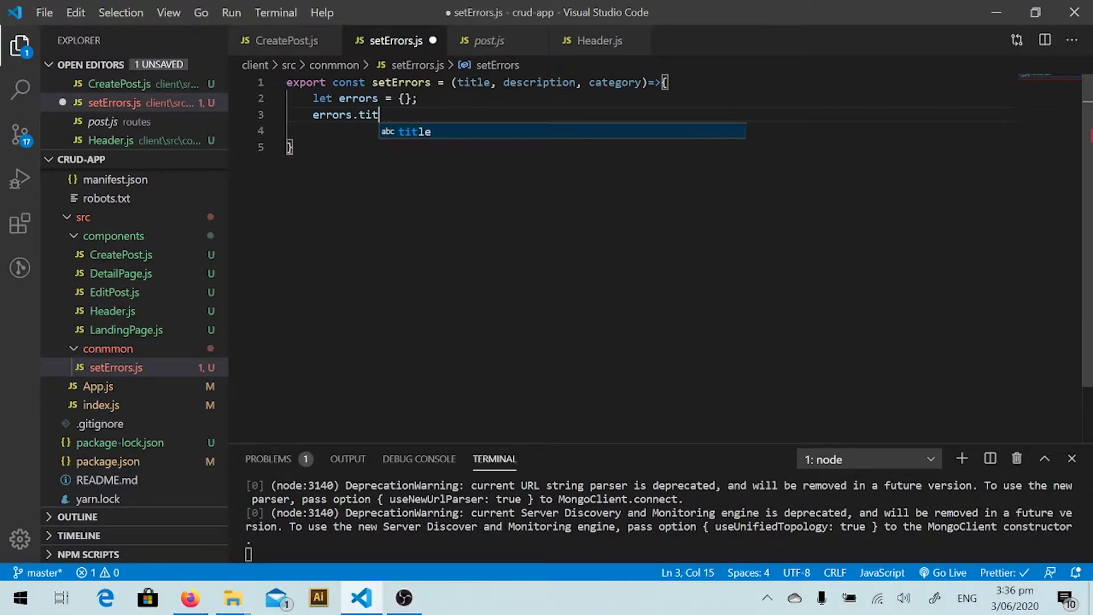
Add the errors.title ternary with 'Title is required', fixing the Titlte typo.
key("Return")
type("[] =")
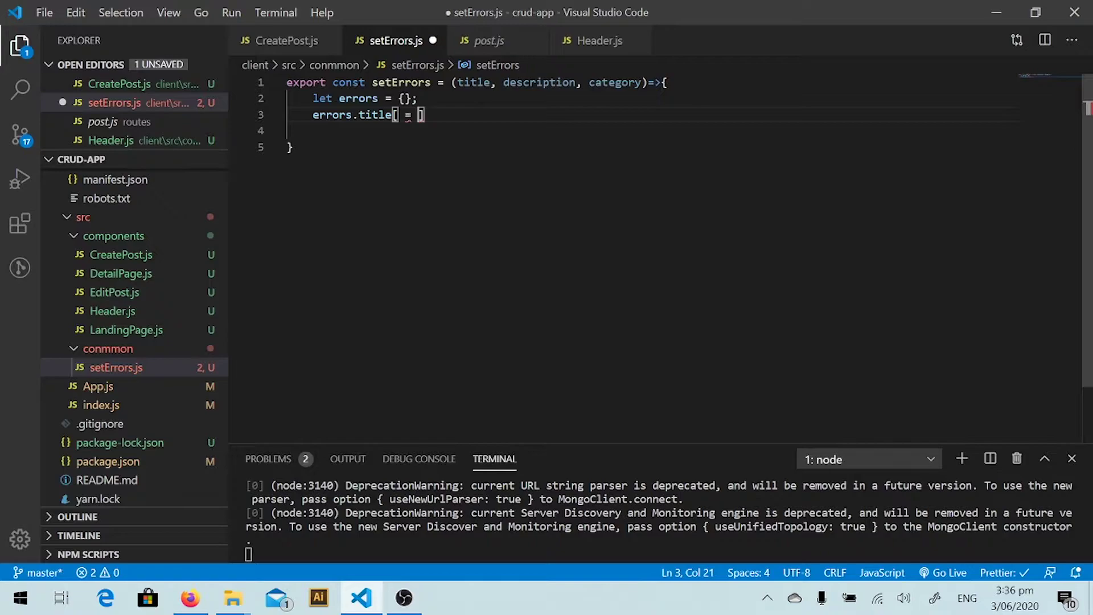
key("BackSpace")
key("BackSpace")
key("BackSpace")
key("BackSpace")
type("= ")
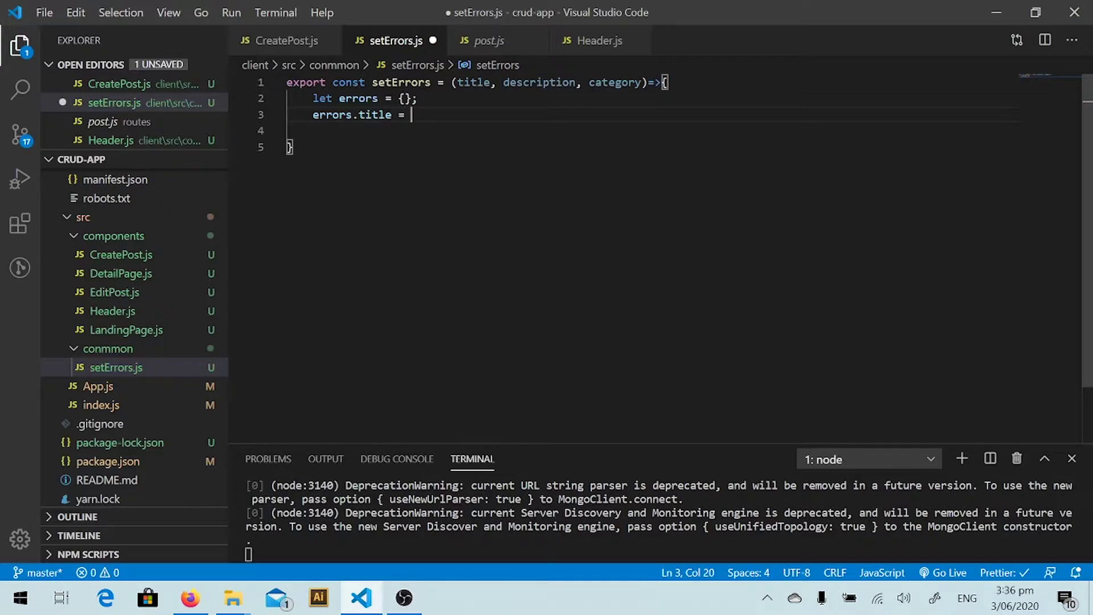
type("title")
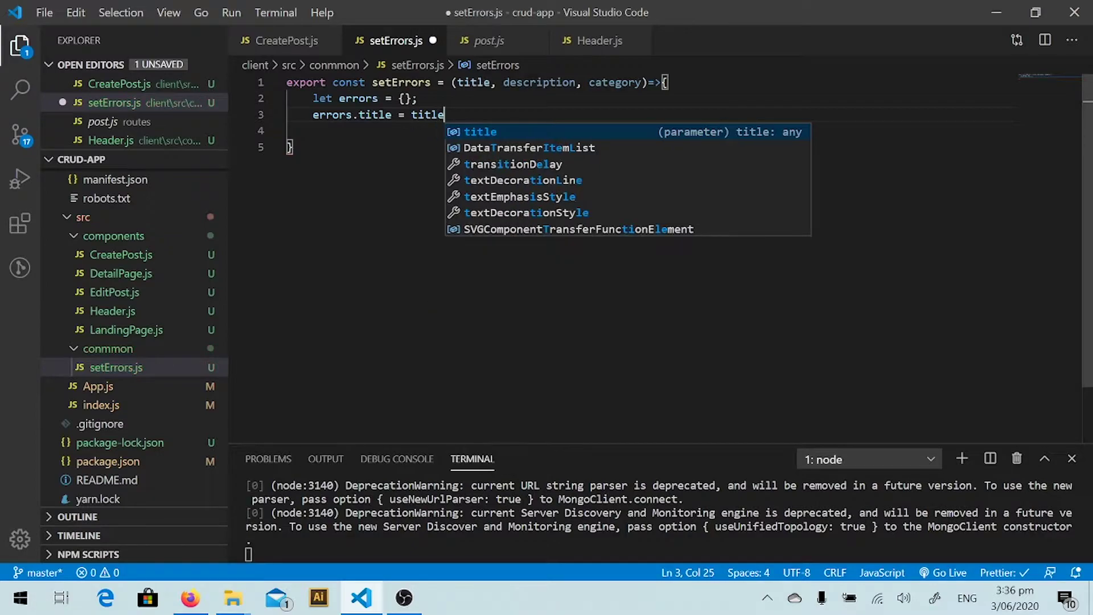
type("?\"")
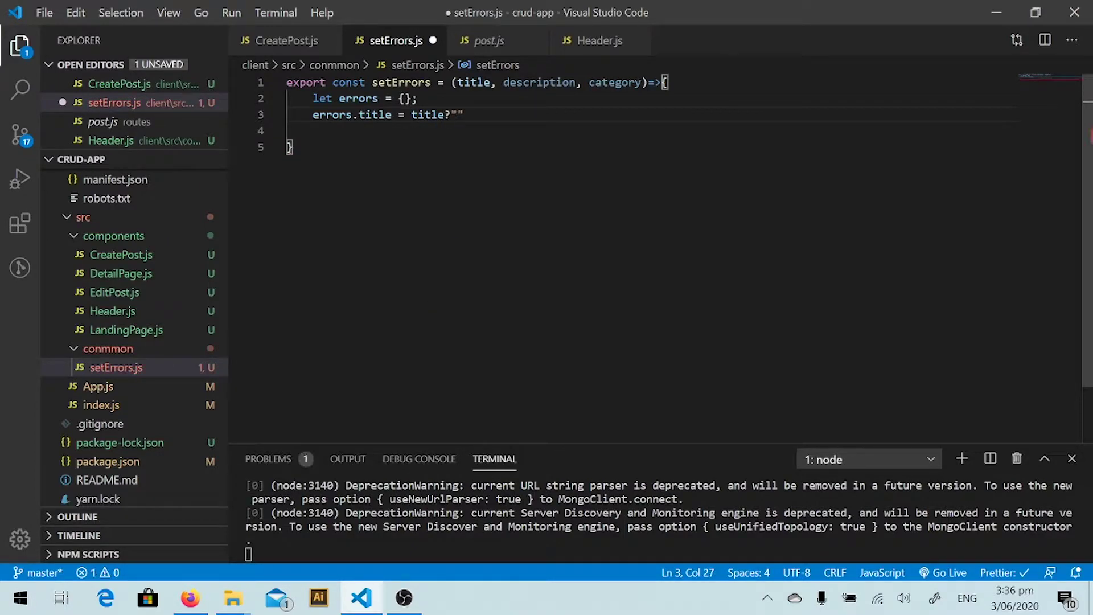
type("\":")
type("t")
type("it")
key("BackSpace")
key("BackSpace")
key("BackSpace")
type("\"")
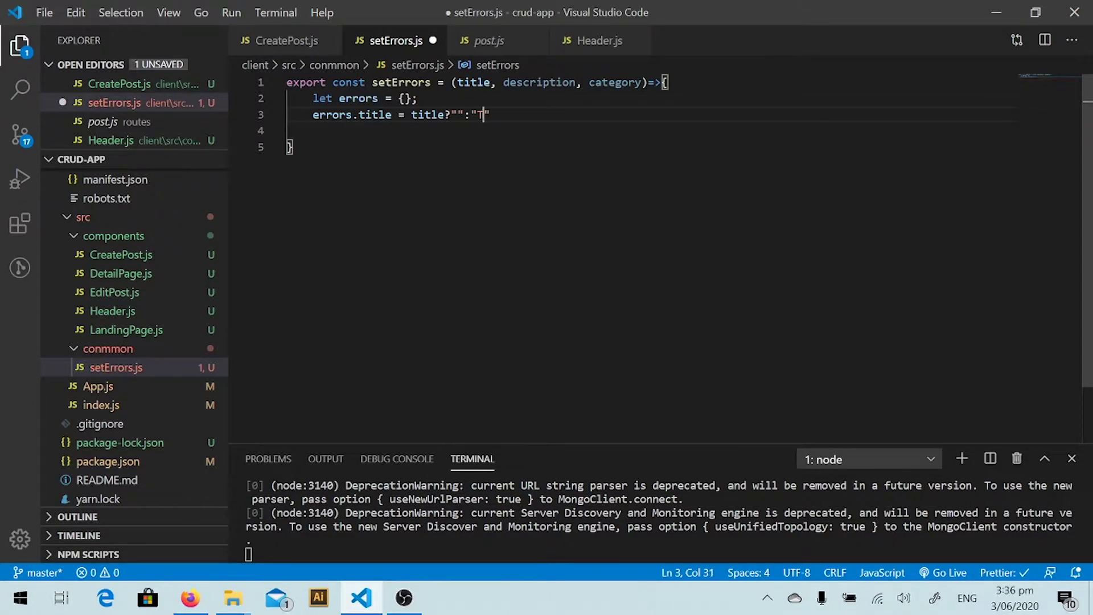
type("Titlte ")
type("is requ")
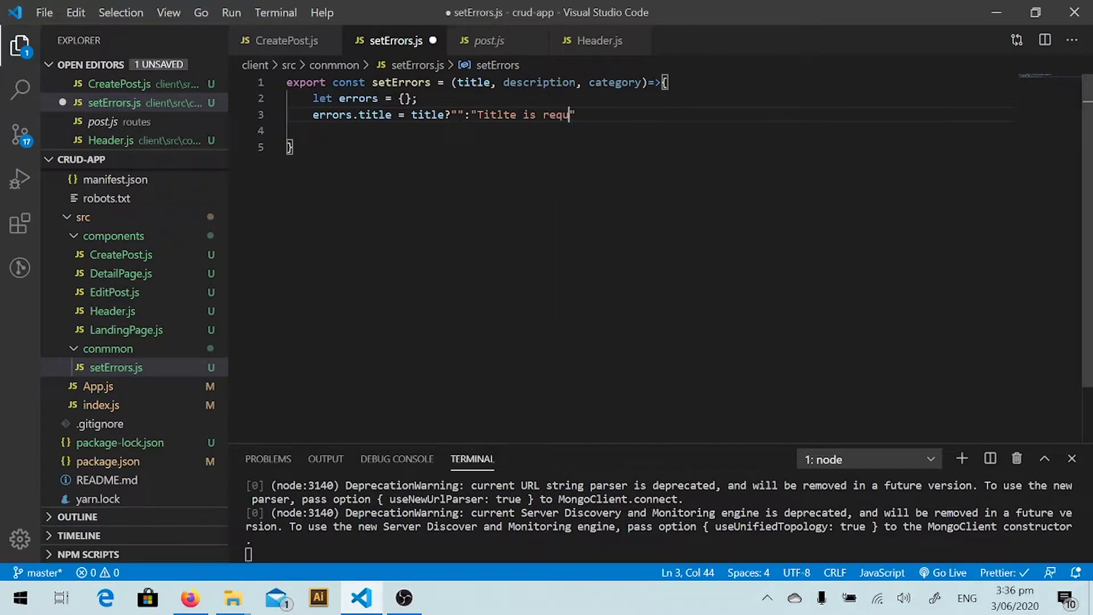
type("ired")
key("Left")
key("Left")
key("Left")
key("Left")
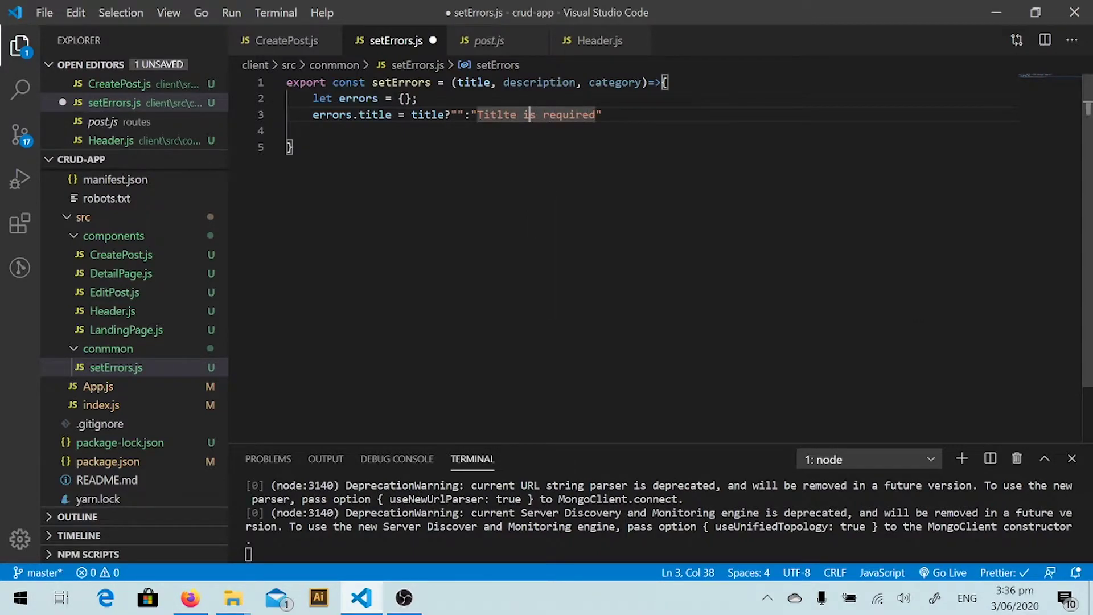
key("Left")
key("Left")
key("Left")
key("BackSpace")
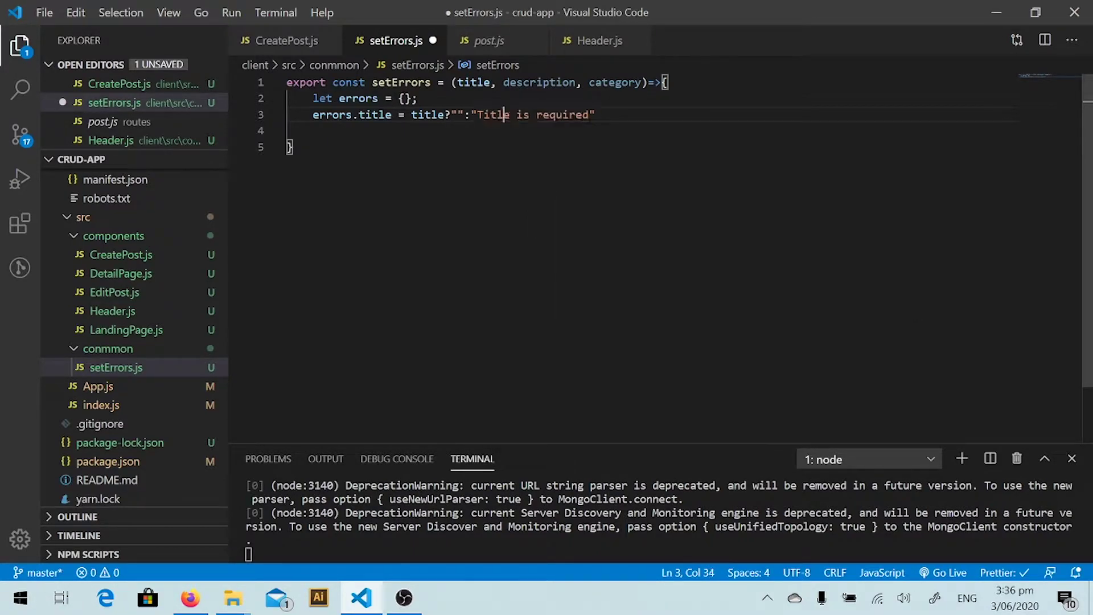
Duplicate the title validation line twice.
key("End")
key("shift+Home")
key("End")
key("shift+alt+Down")
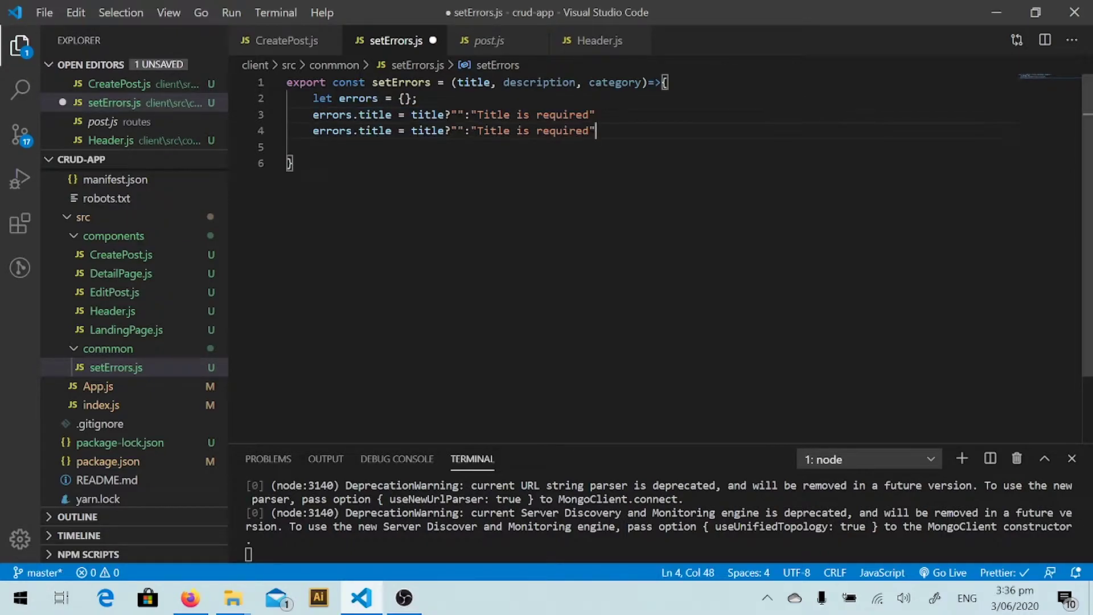
key("shift+alt+Down")
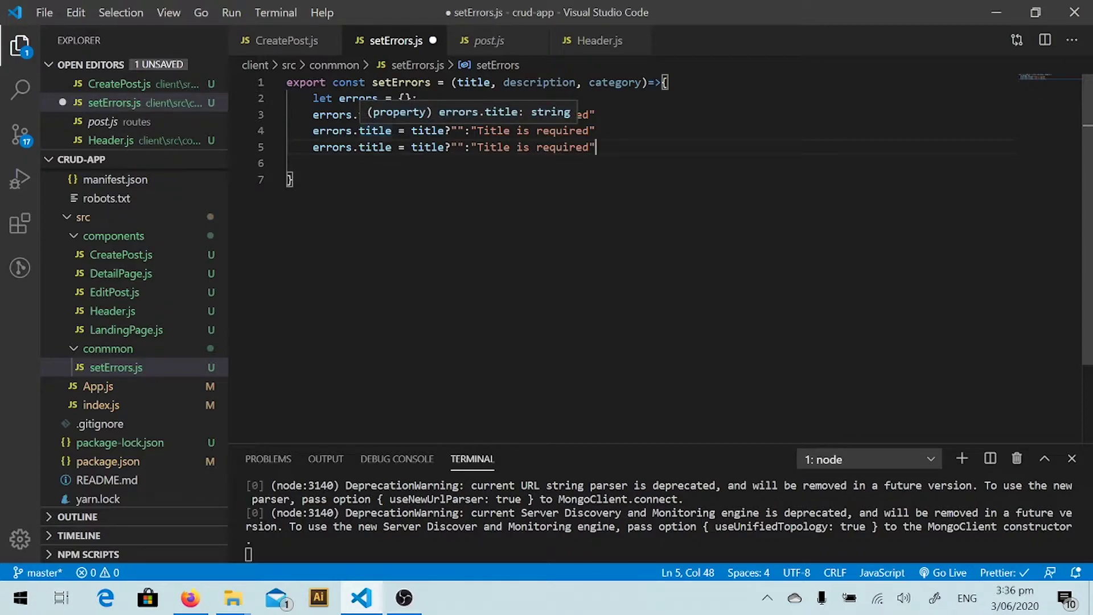
Change the first copy to check description with 'Description is required'.
double_click(375, 131)
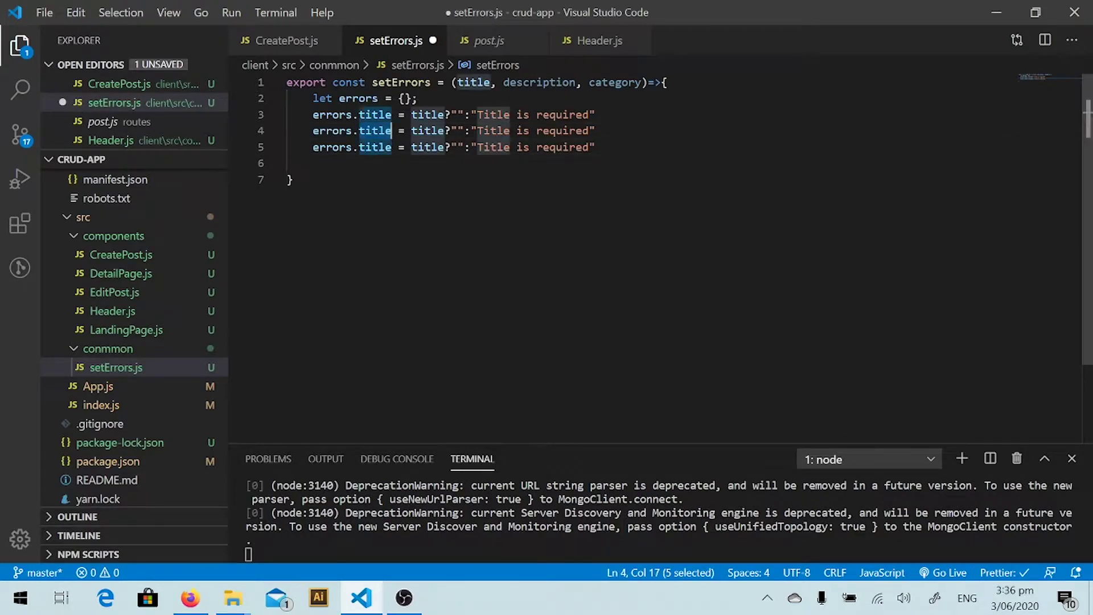
key("ctrl+d")
key("ctrl+d")
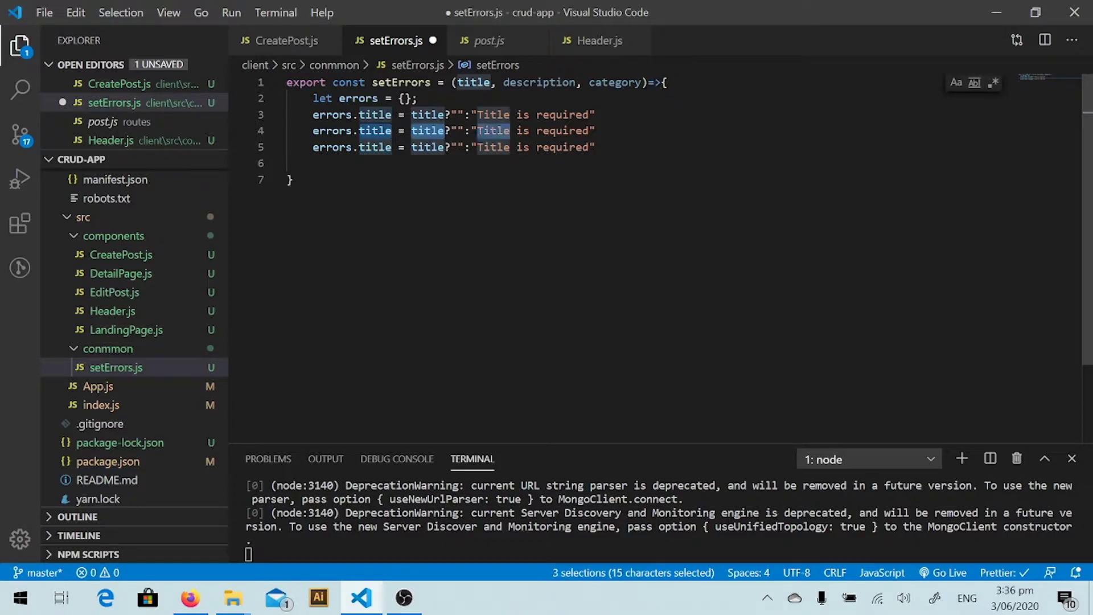
type("de")
key("Return")
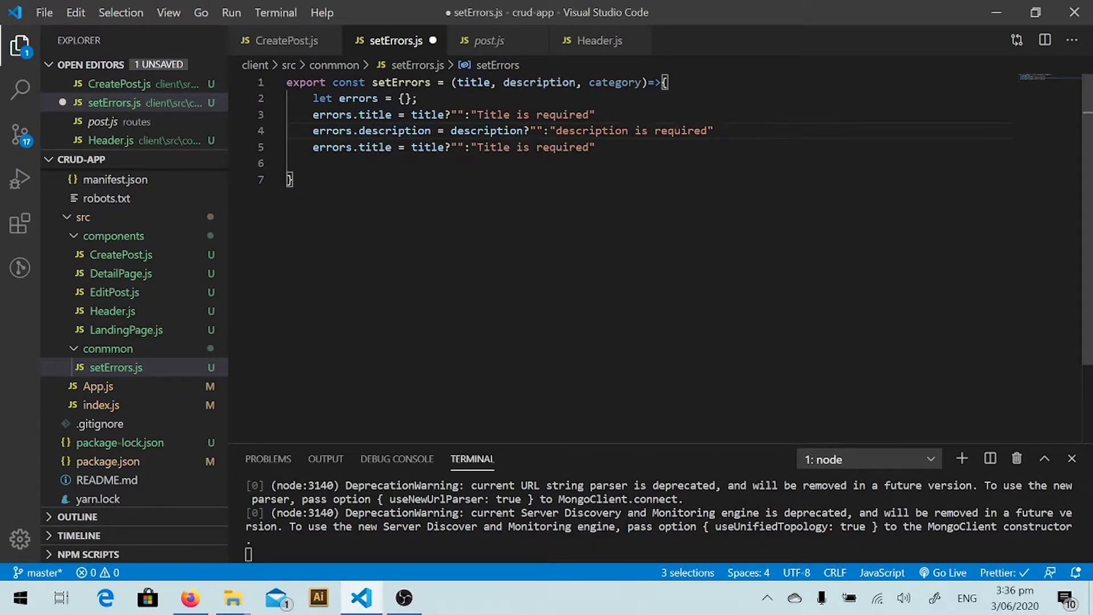
left_click(561, 131)
key("BackSpace")
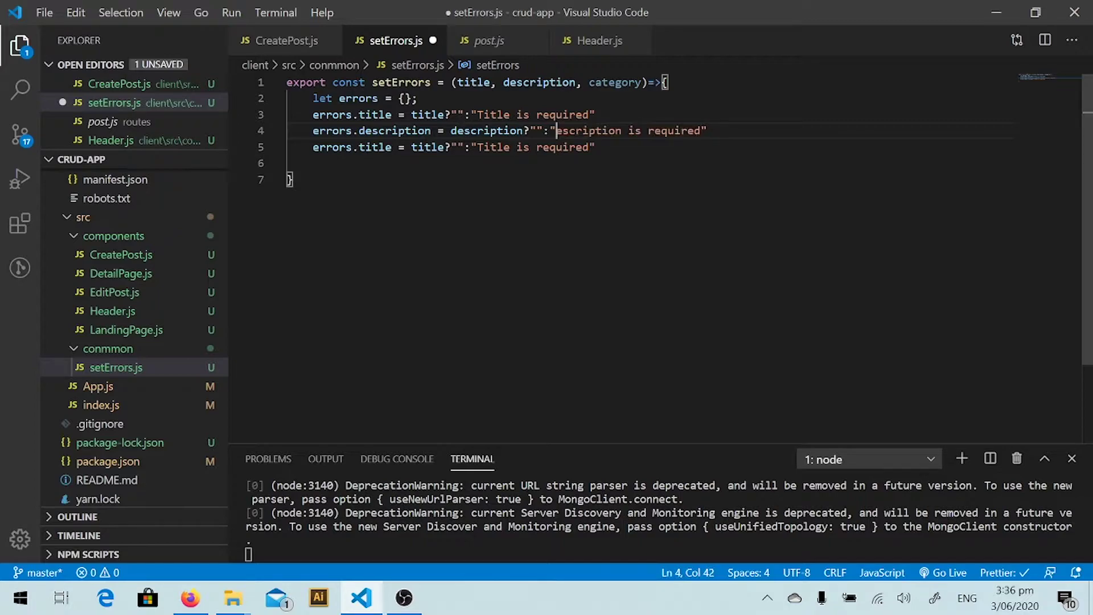
type("D")
Change the second copy to check category with 'Category is required'.
double_click(375, 147)
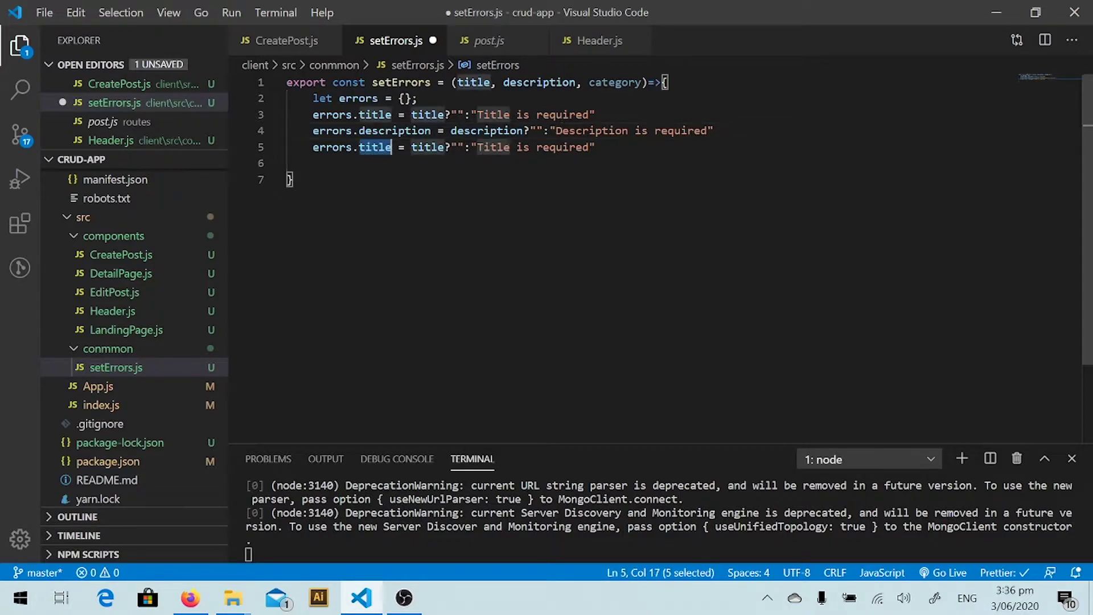
key("ctrl+d")
key("ctrl+d")
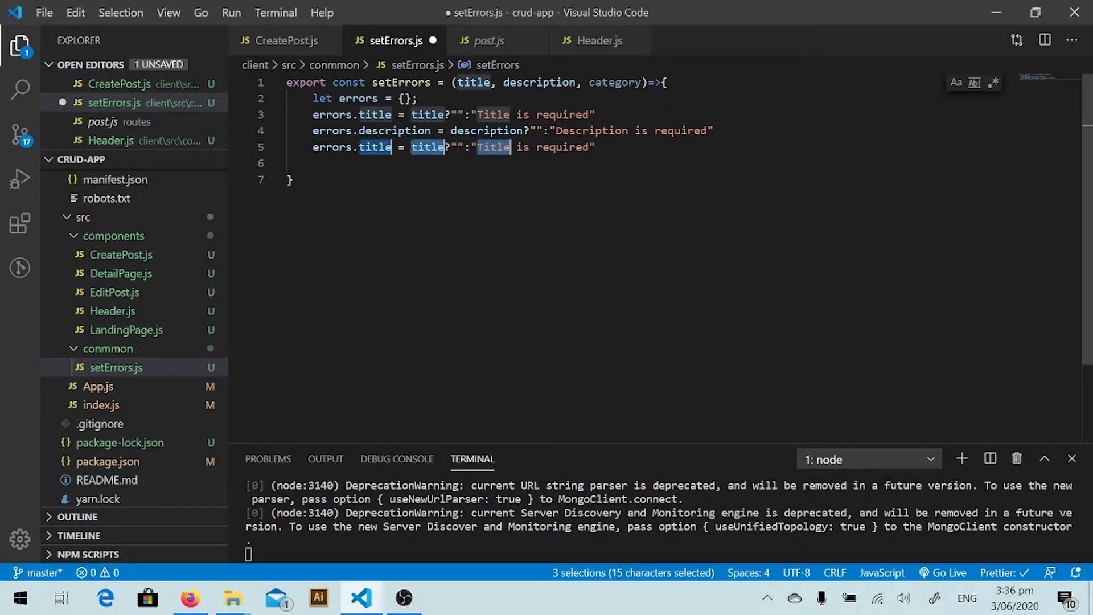
type("c")
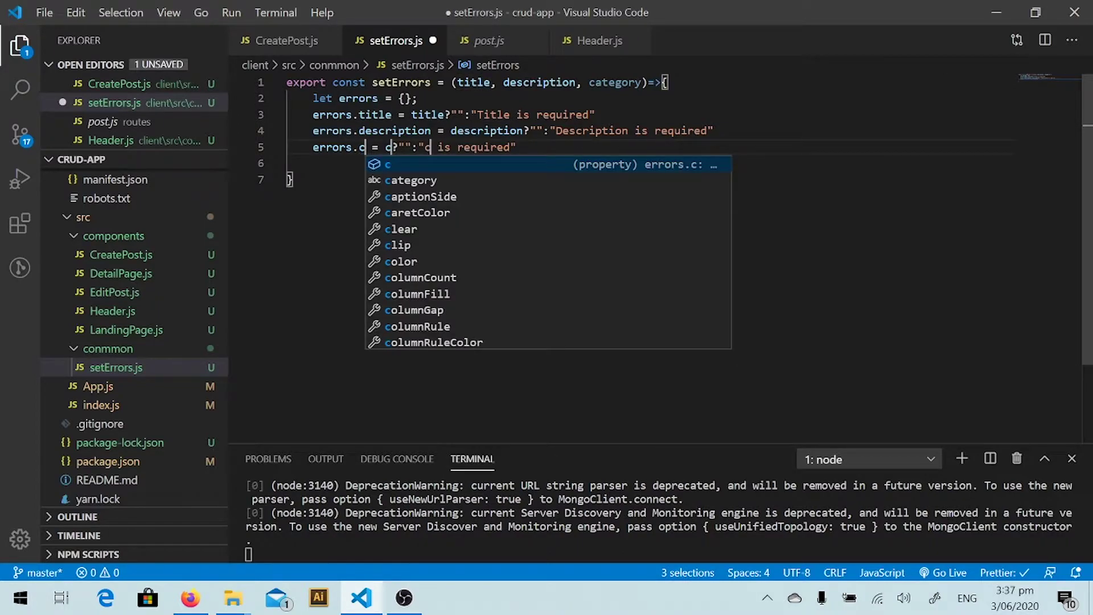
key("Down")
key("Return")
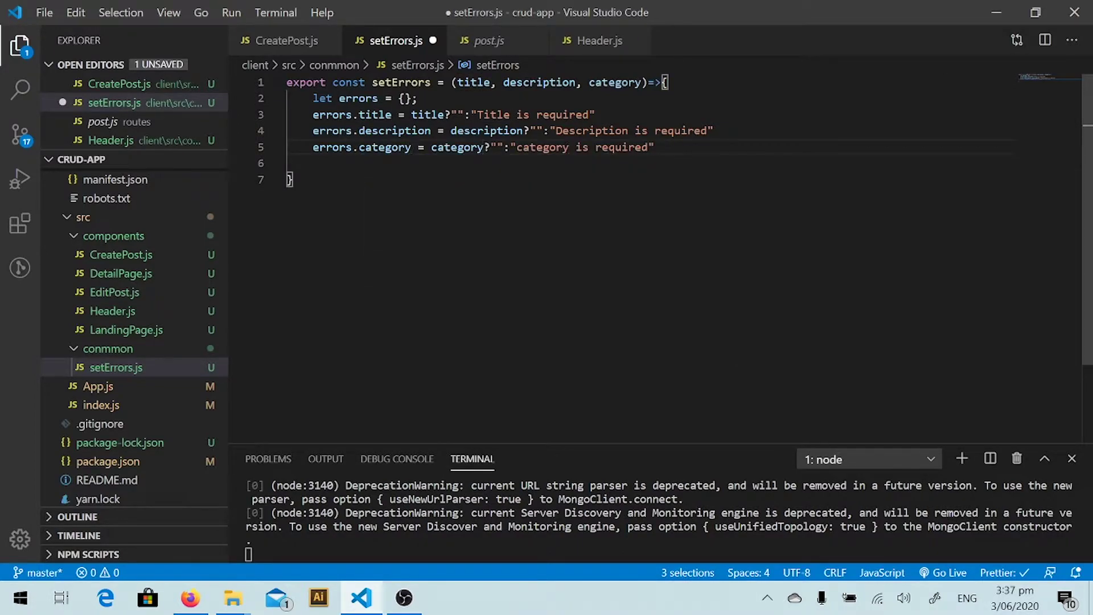
left_click(521, 147)
key("BackSpace")
type("C")
Add return errors after the category line and save setErrors.js with Prettier formatting.
key("End")
key("Return")
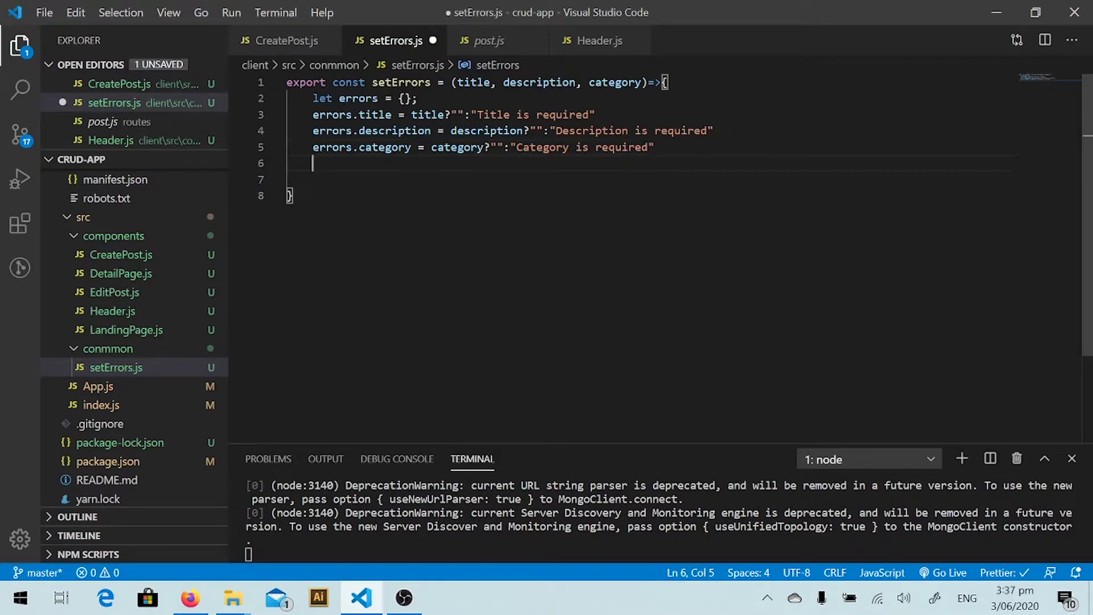
type("return er")
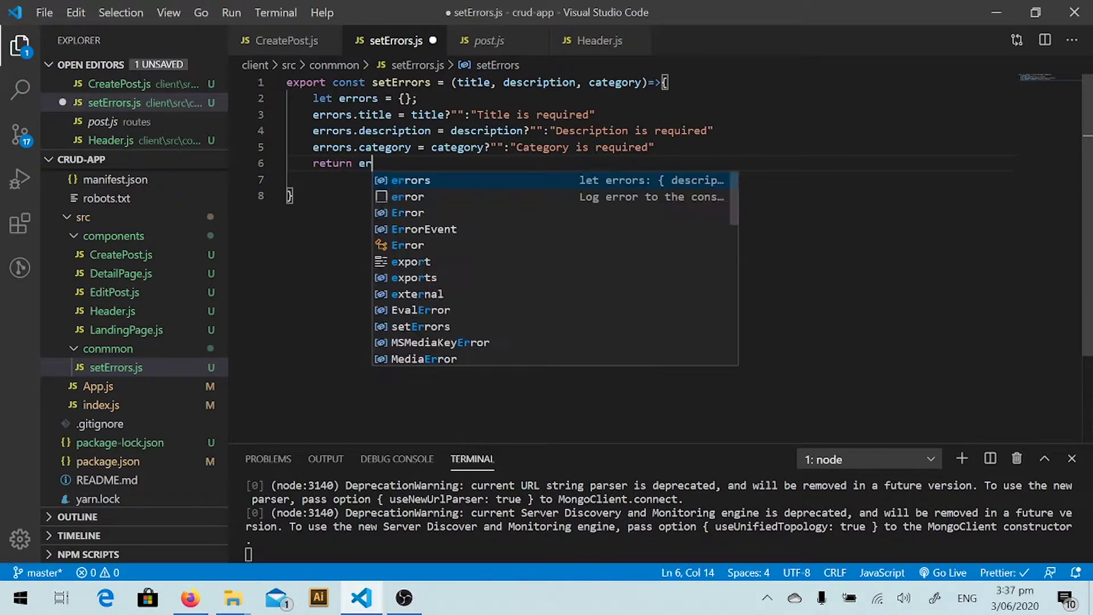
type("rors")
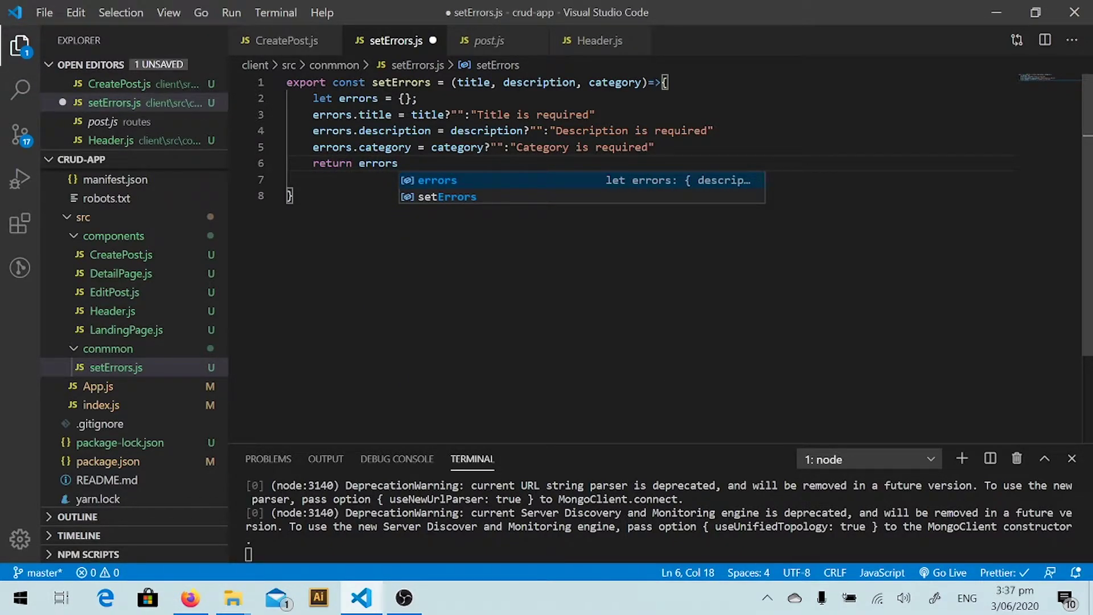
key("Escape")
key("ctrl+s")
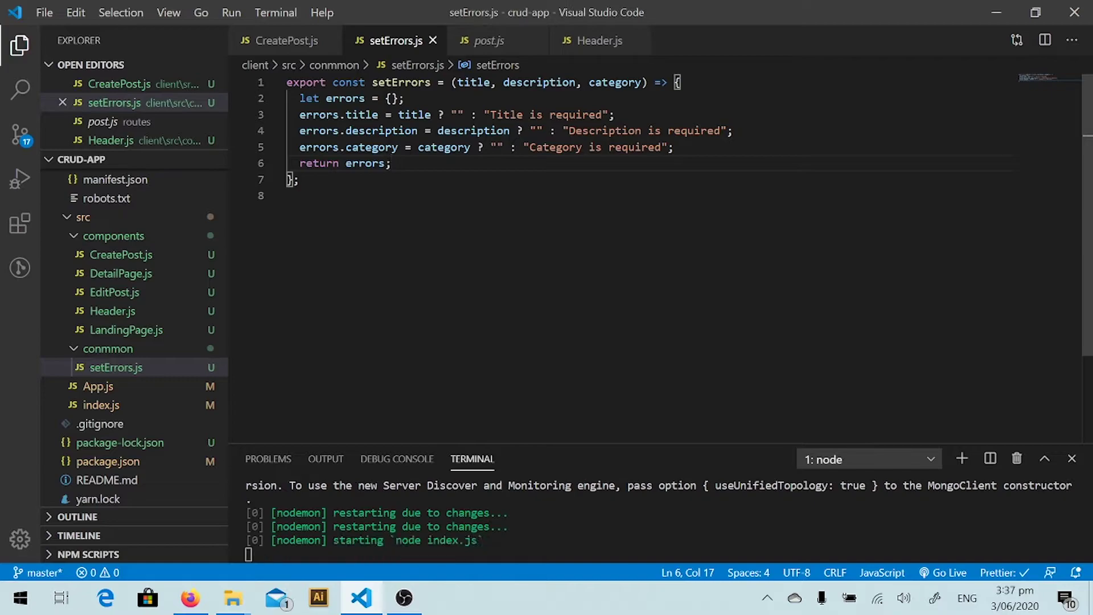
Add import { setErrors } from './../conmmon/setErrors' to CreatePost.js, checking the helper file.
left_click(287, 45)
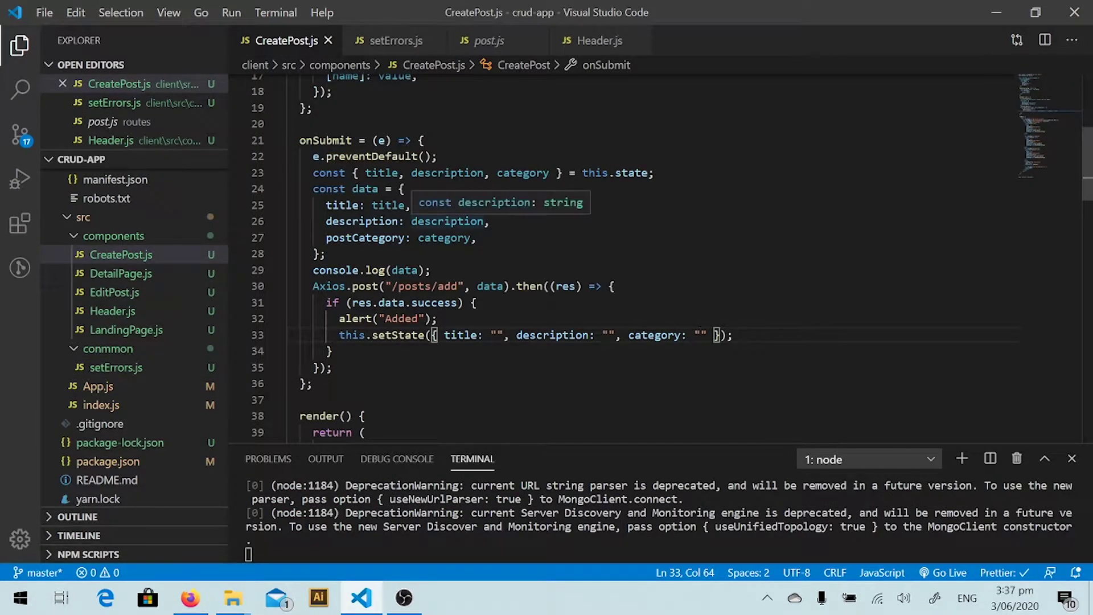
scroll(448, 220, "up", 2)
scroll(449, 221, "up", 4)
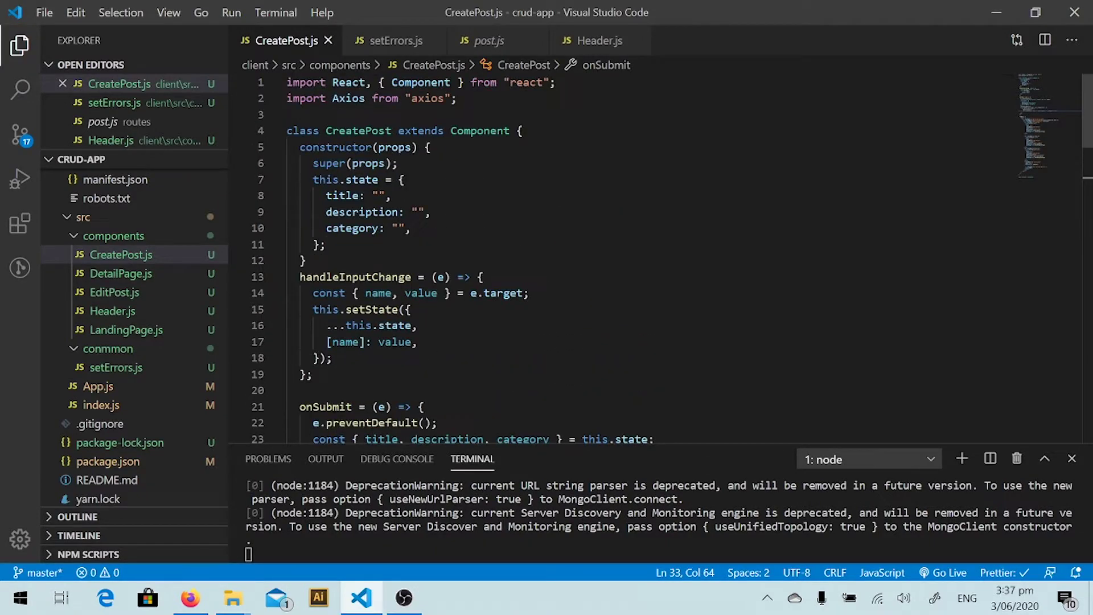
left_click(479, 98)
key("Return")
type("im")
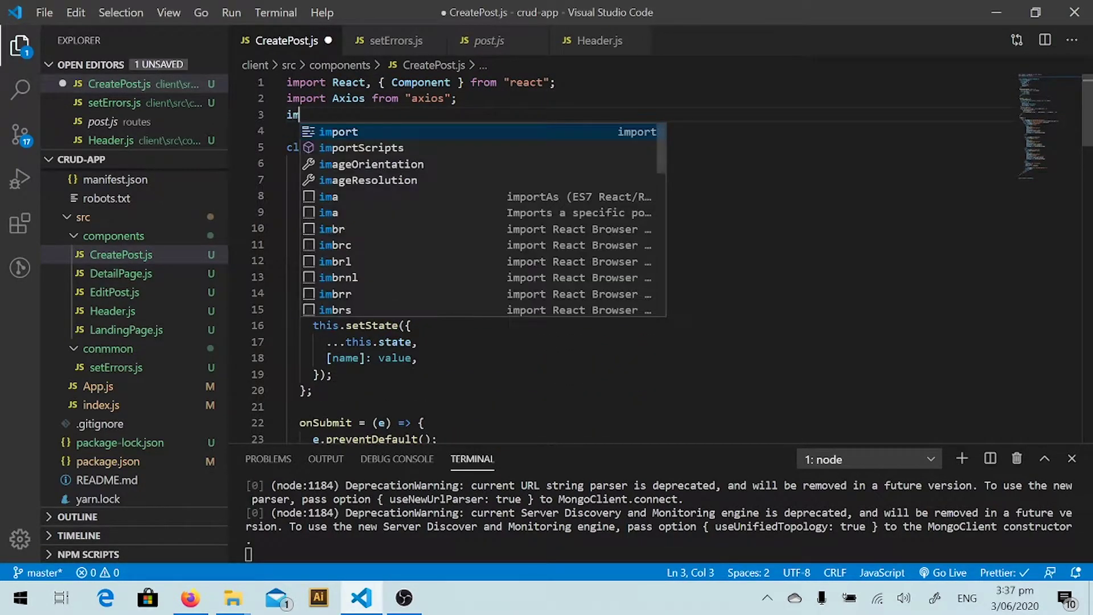
type("port ")
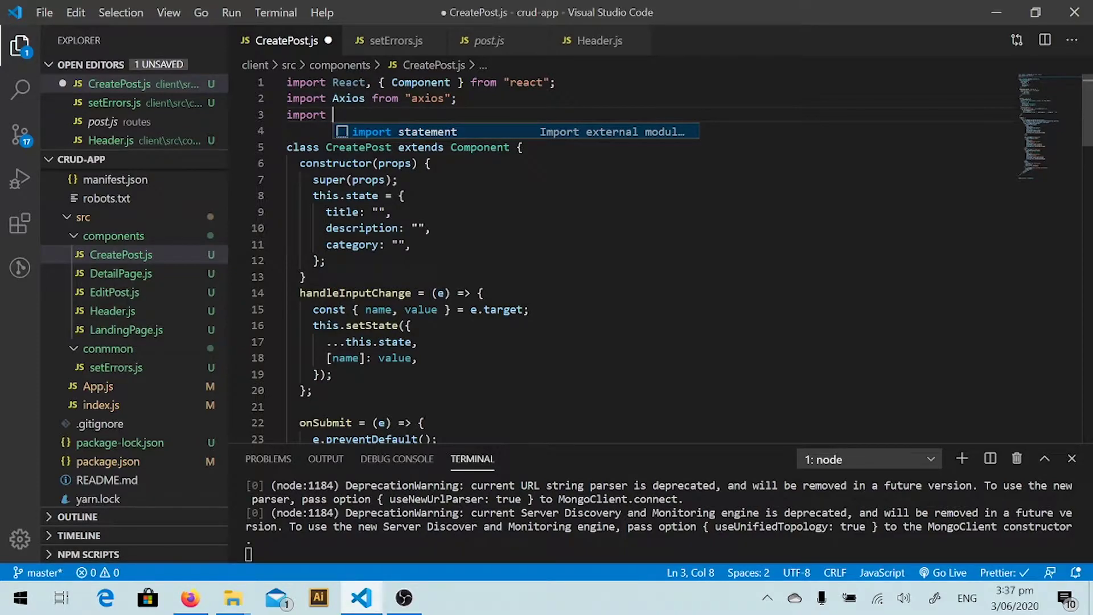
type("{se")
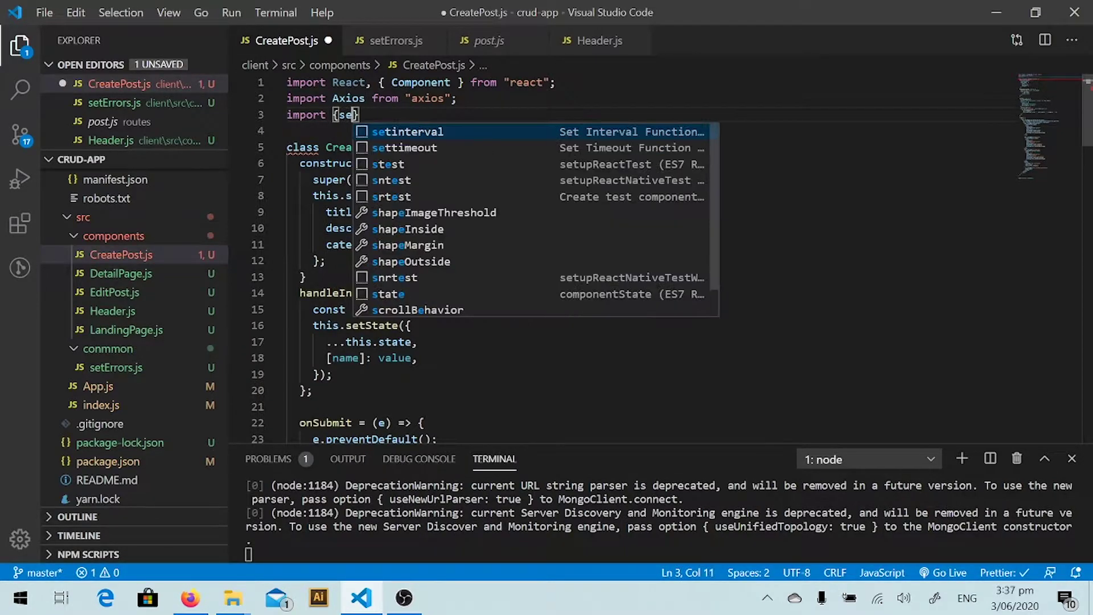
type("tE")
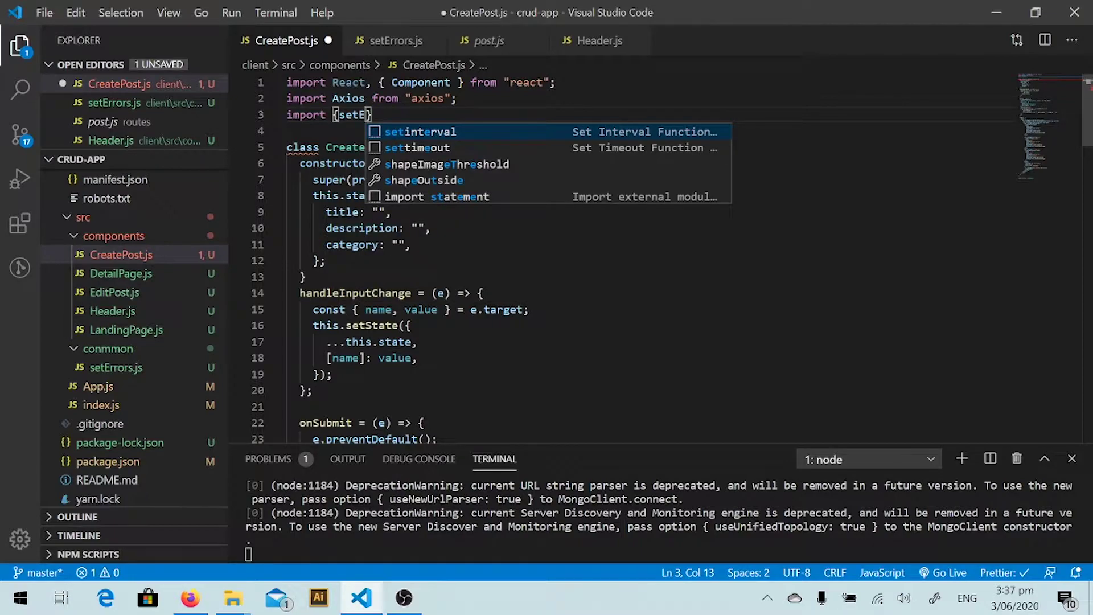
type("rros")
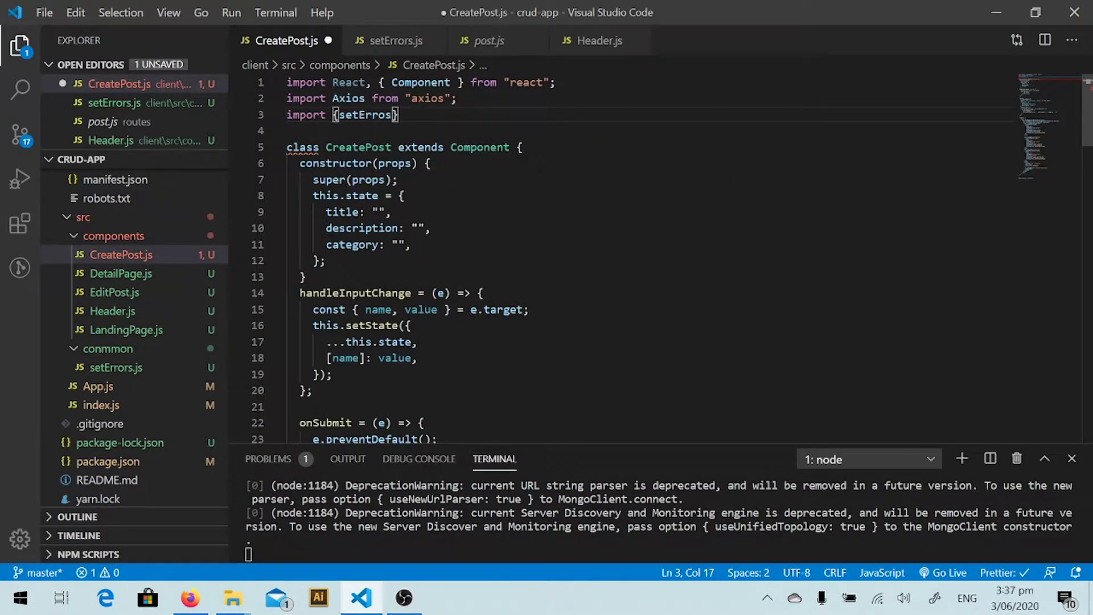
key("BackSpace")
type("rs}")
type(" from \"")
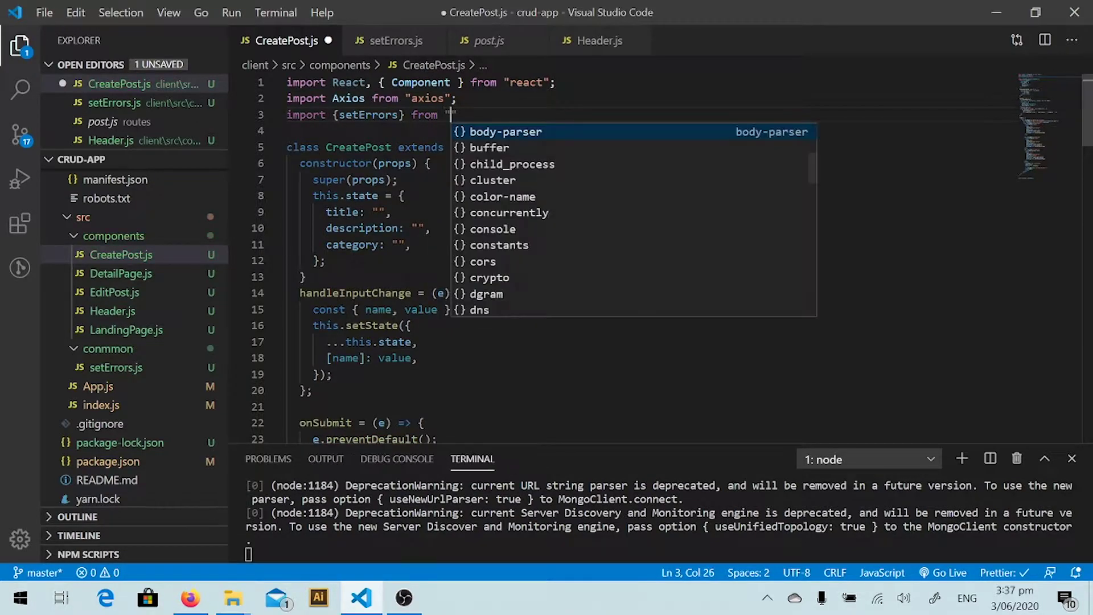
type("./")
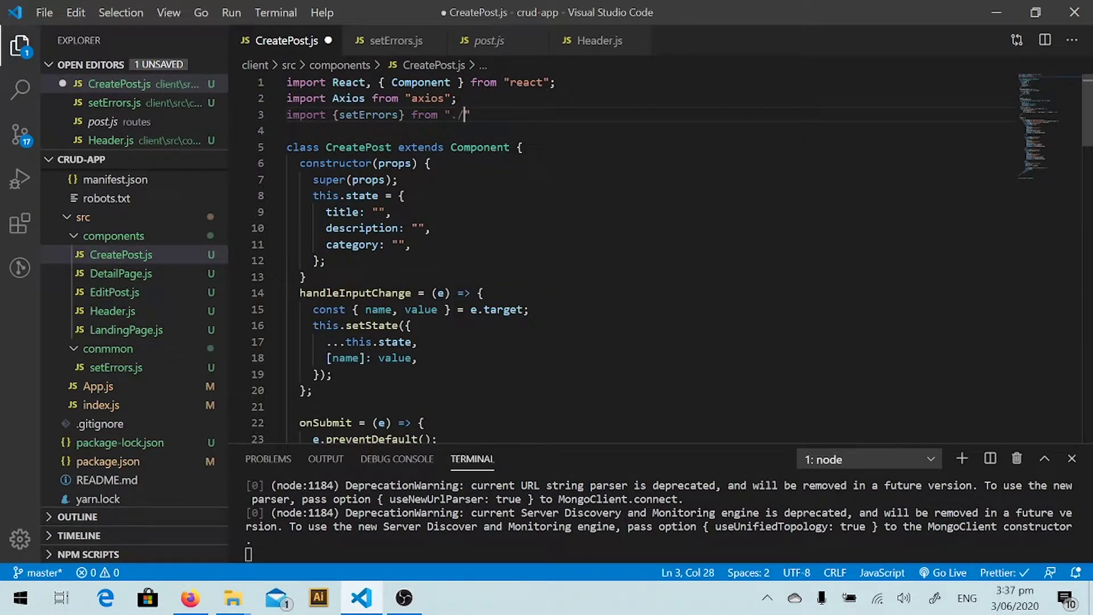
type("..")
type("/")
key("Down")
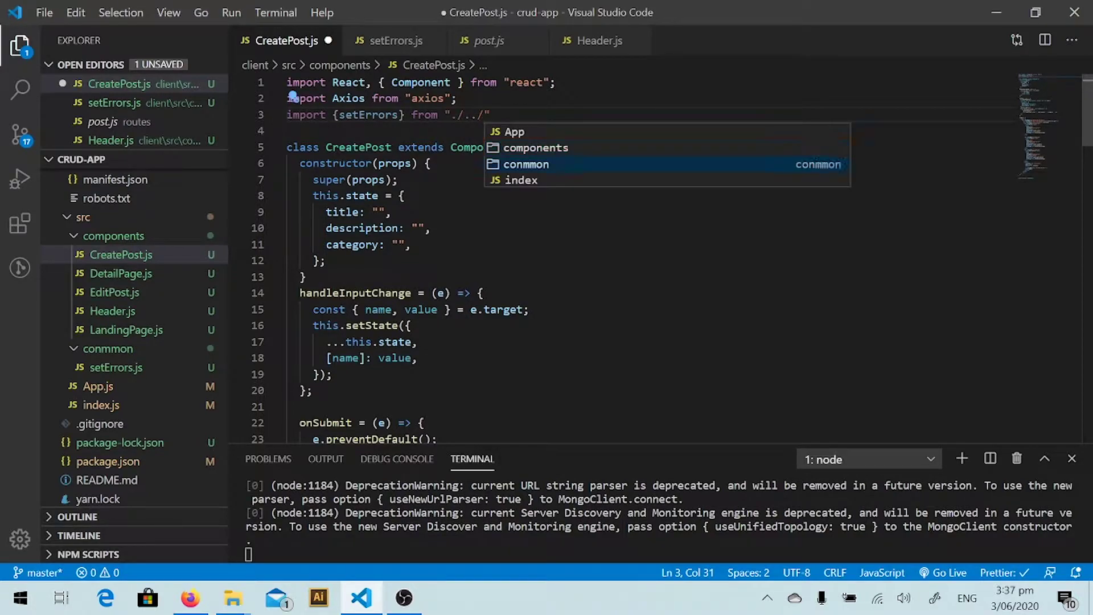
key("Return")
type("/")
key("Return")
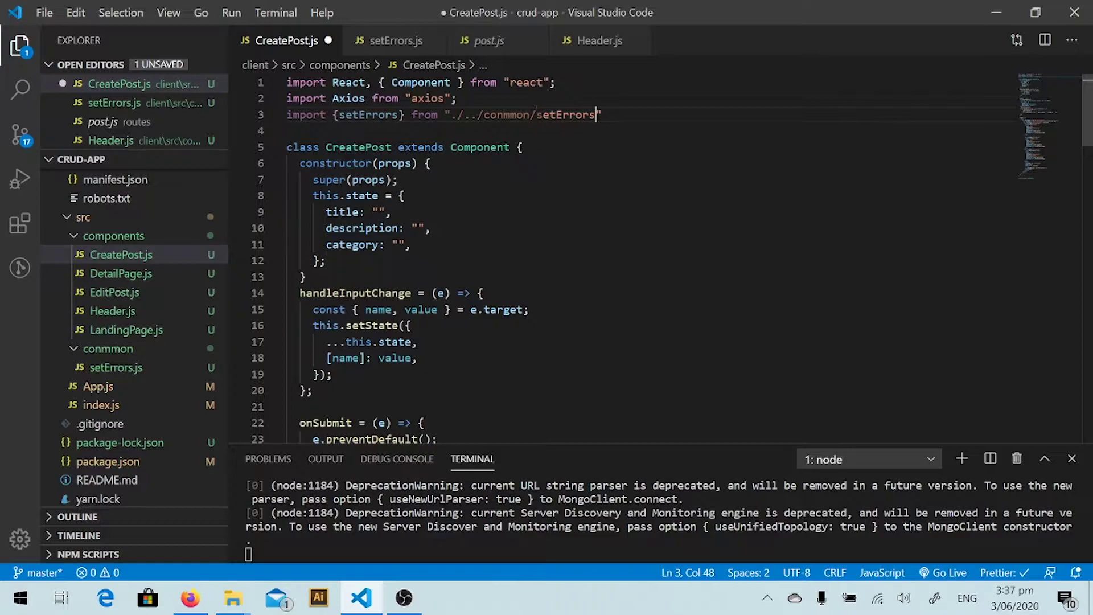
left_click(395, 45)
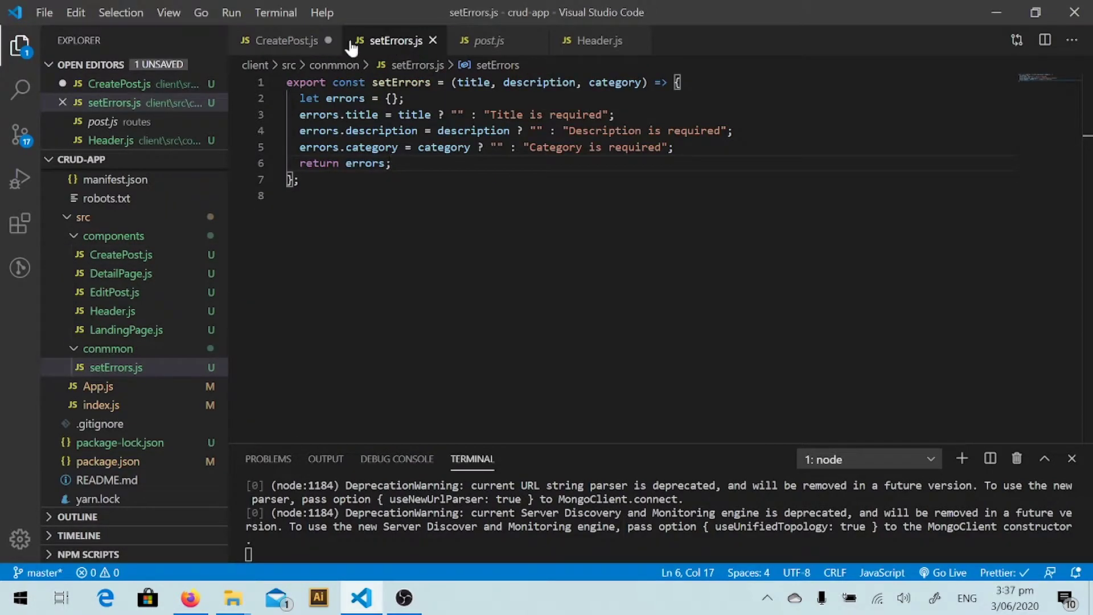
left_click(288, 43)
scroll(623, 256, "down", 1)
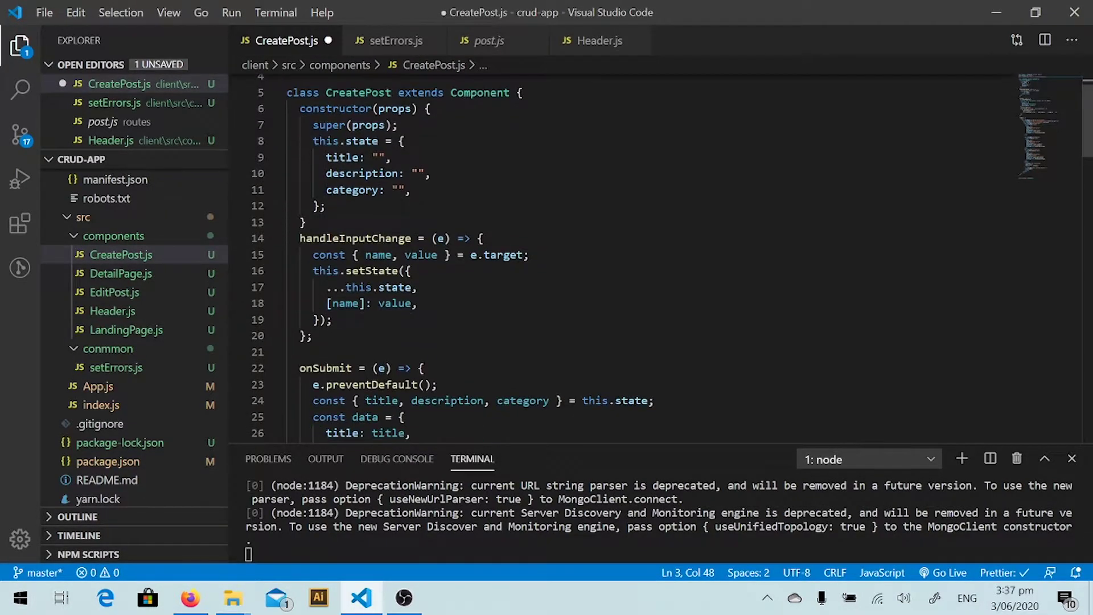
scroll(624, 257, "down", 1)
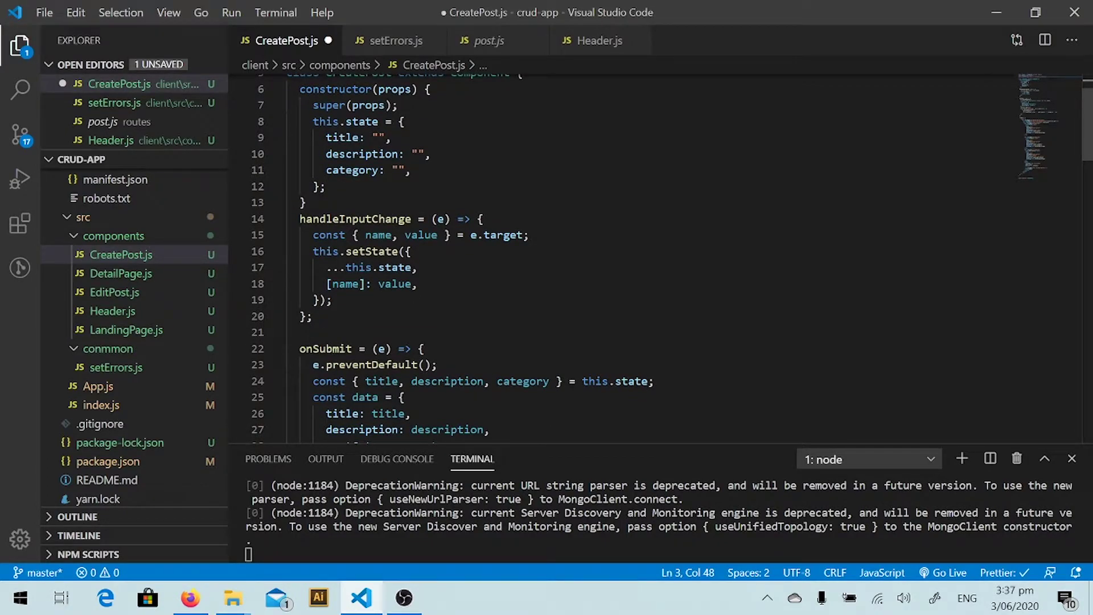
Add a validate method that calls setErrors with the title, description and category parameters.
left_click(316, 316)
key("Return")
key("Return")
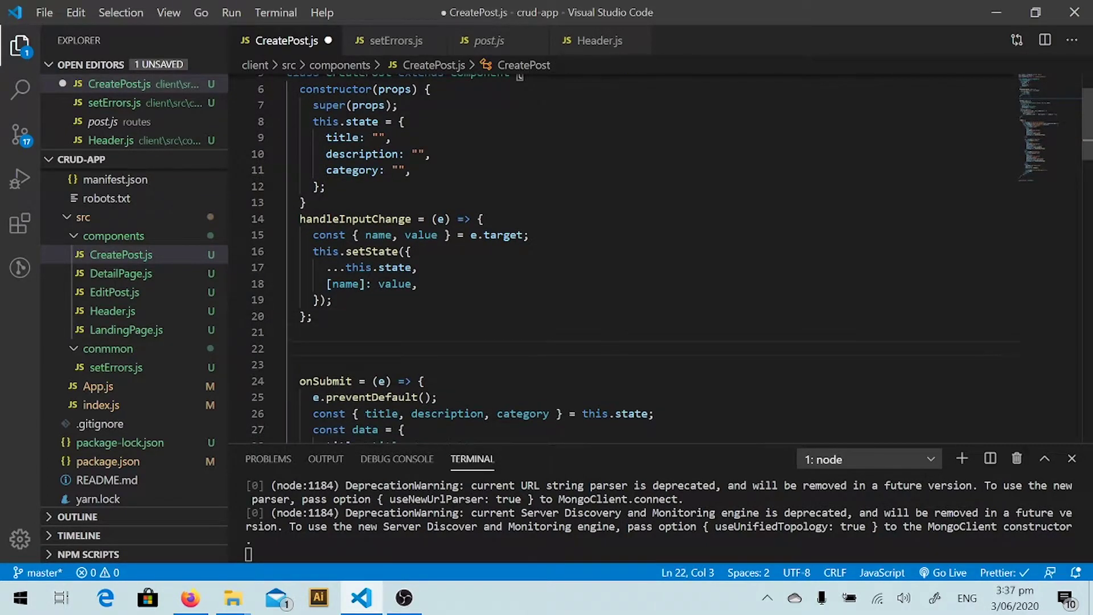
type("val")
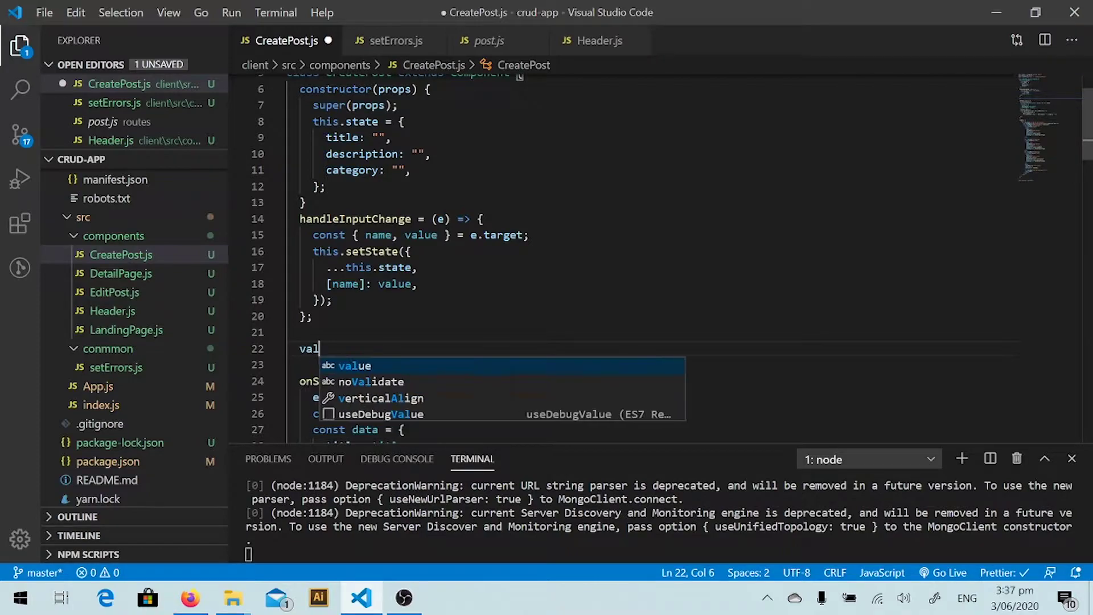
type("idate")
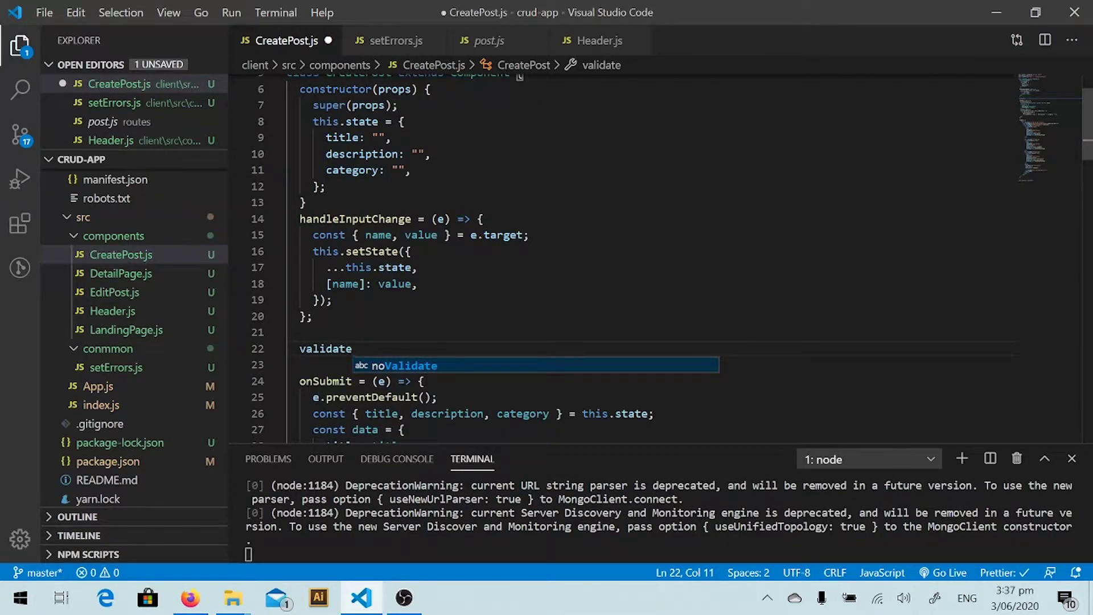
type("=(")
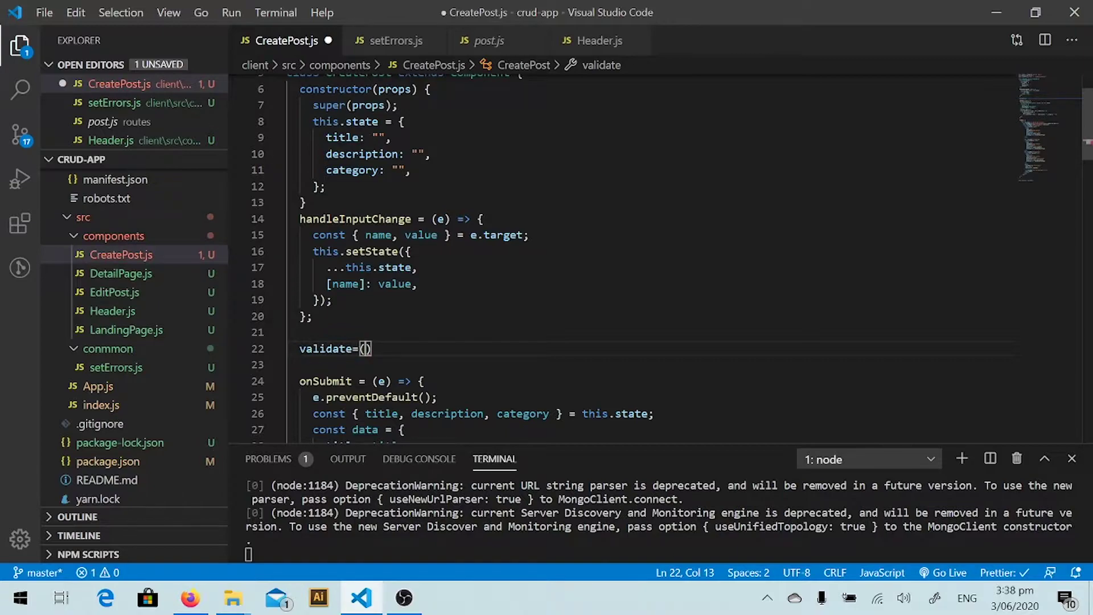
type("titlte")
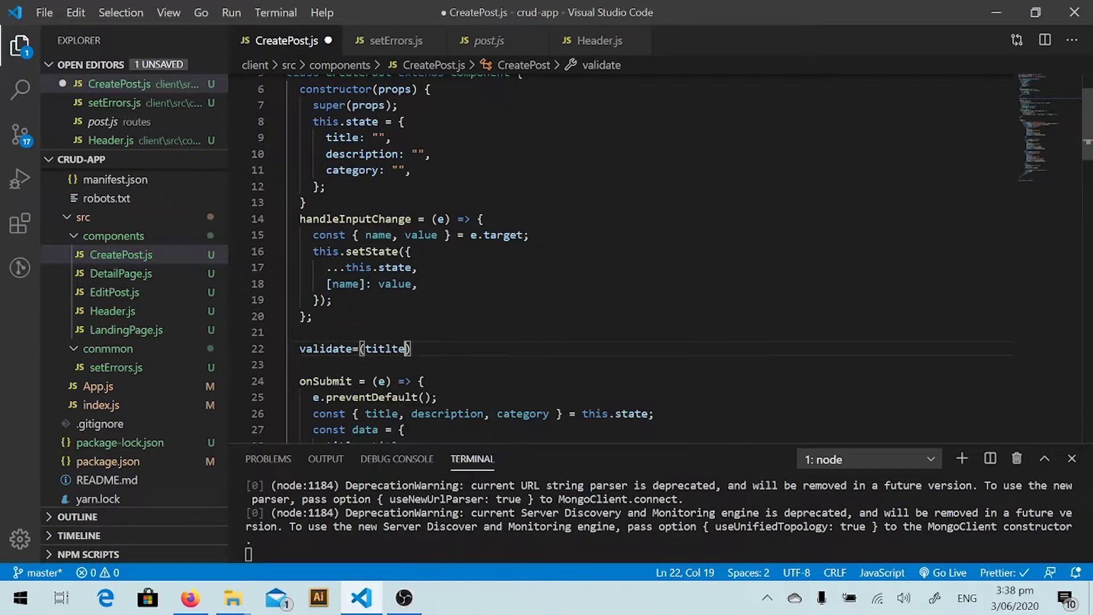
type(", description, category)=>{")
key("Return")
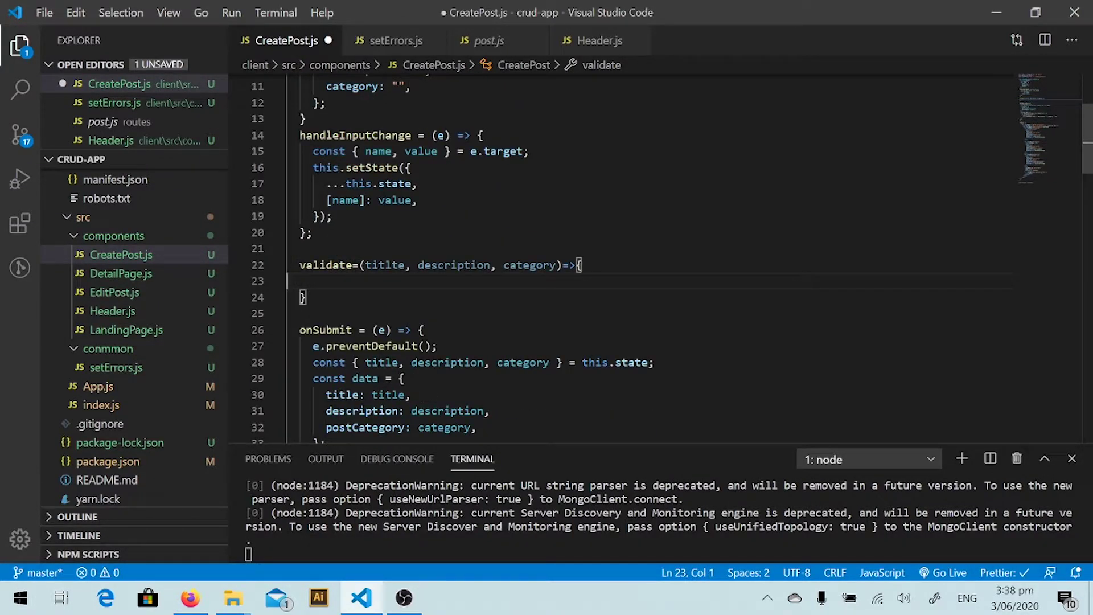
key("Return")
key("Up")
type("const ")
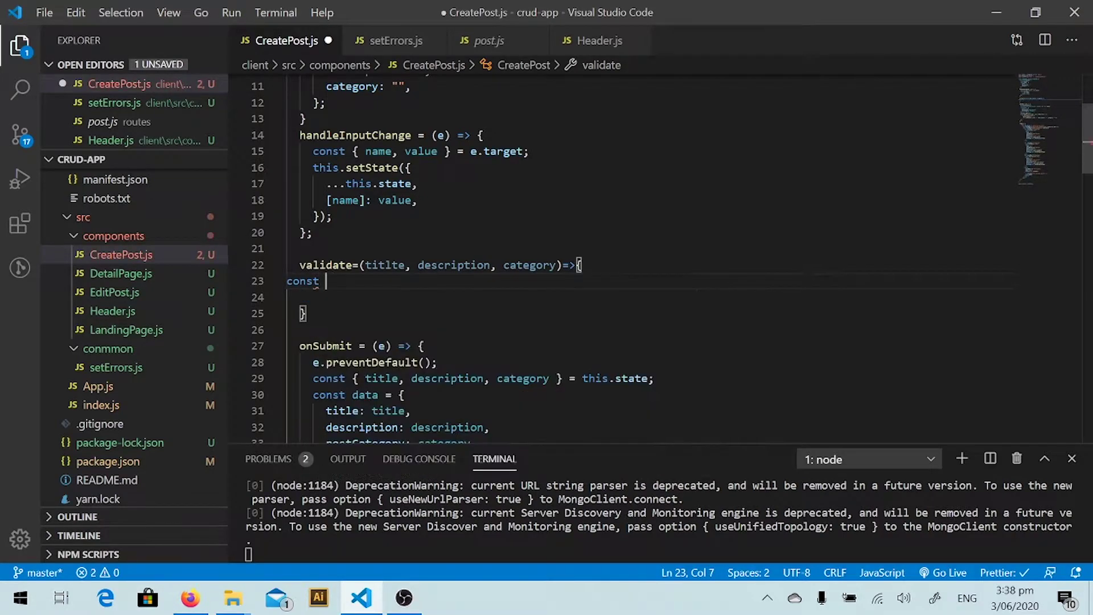
type("errors = ")
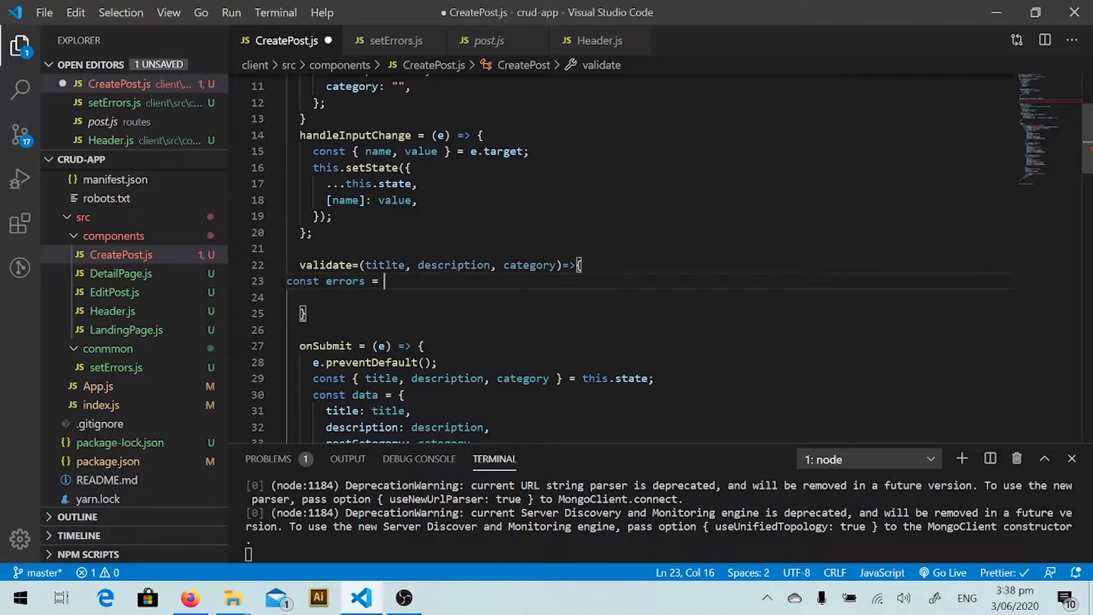
type("s")
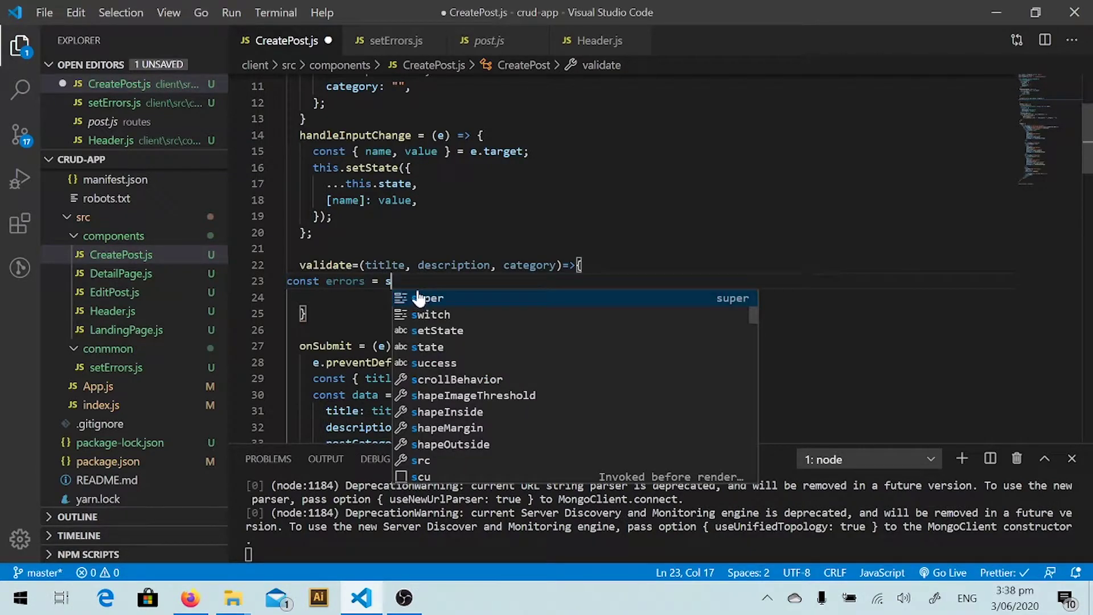
type("e")
key("Return")
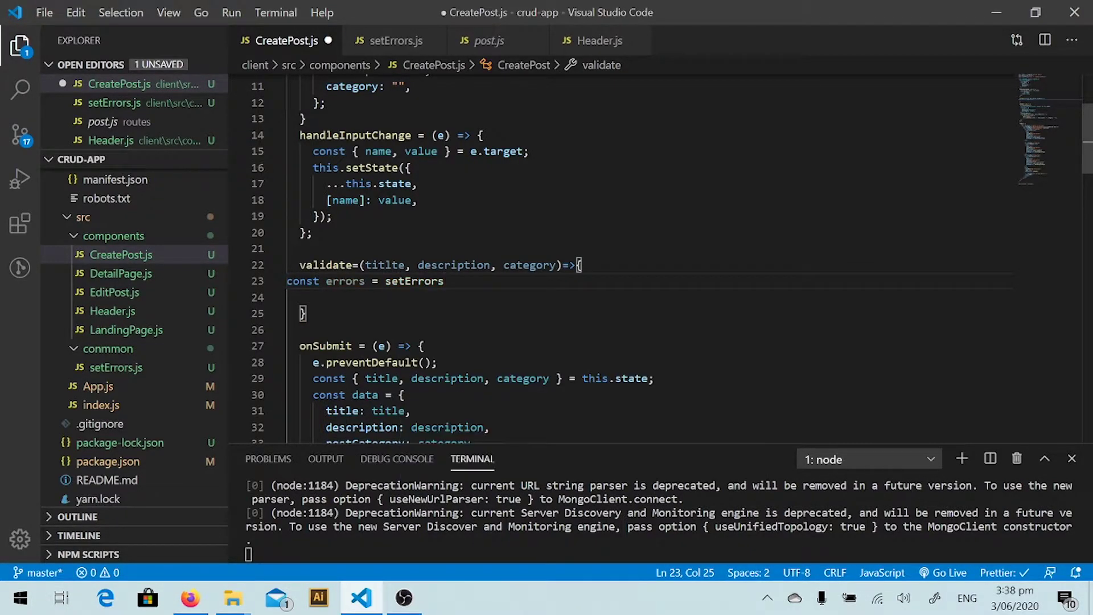
type(";")
type("(")
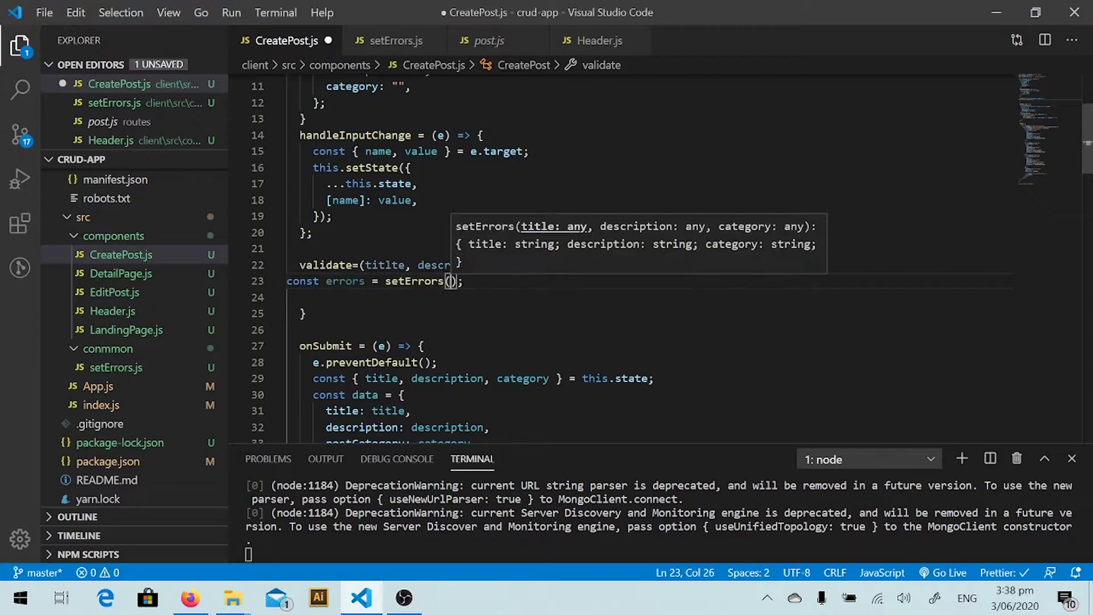
left_click_drag(366, 265, 557, 265)
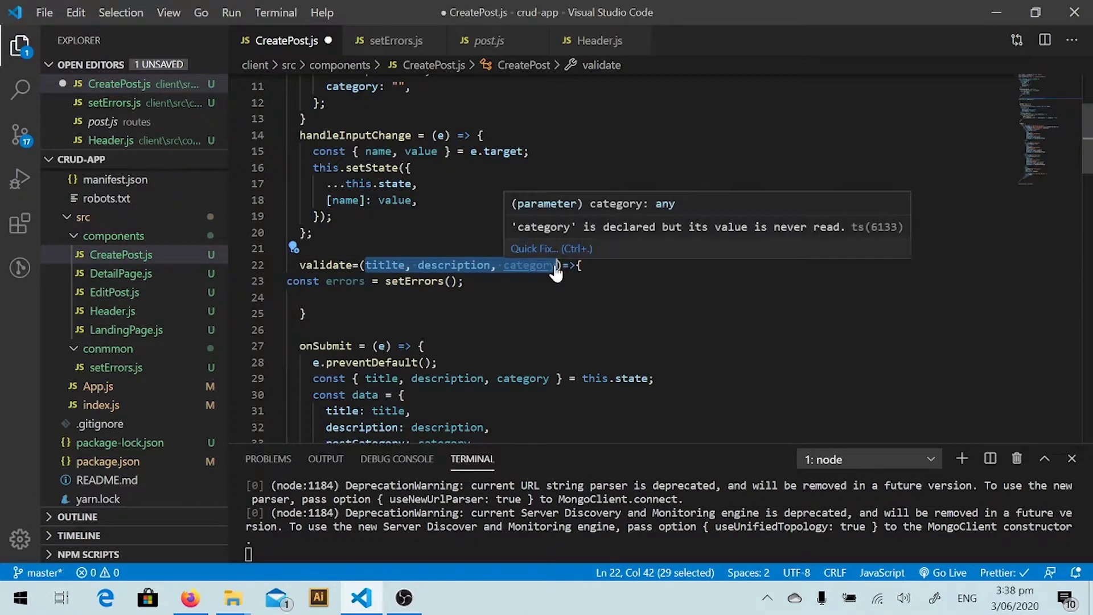
key("ctrl+c")
left_click(451, 281)
key("ctrl+v")
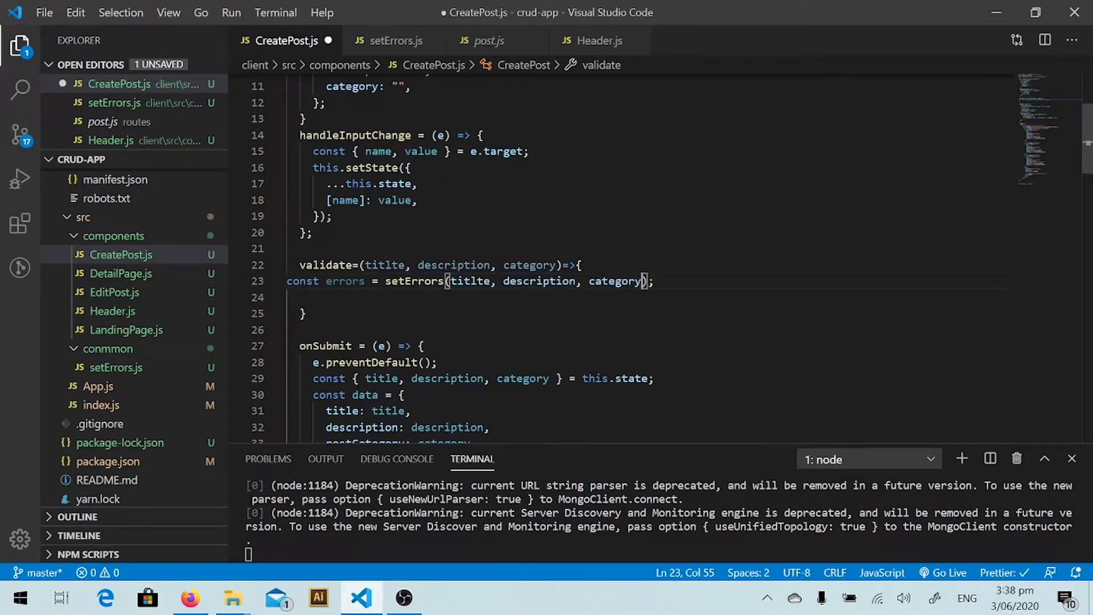
Store the result with this.setState({ errors: errors }) and save the reformatted file.
key("End")
key("Return")
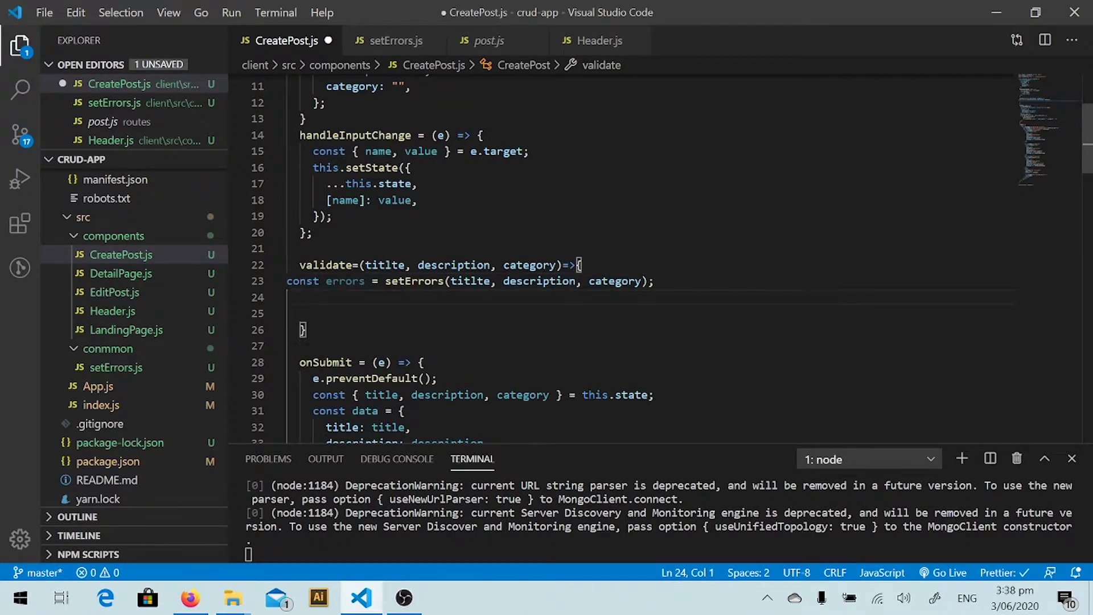
type("this.s")
key("Return")
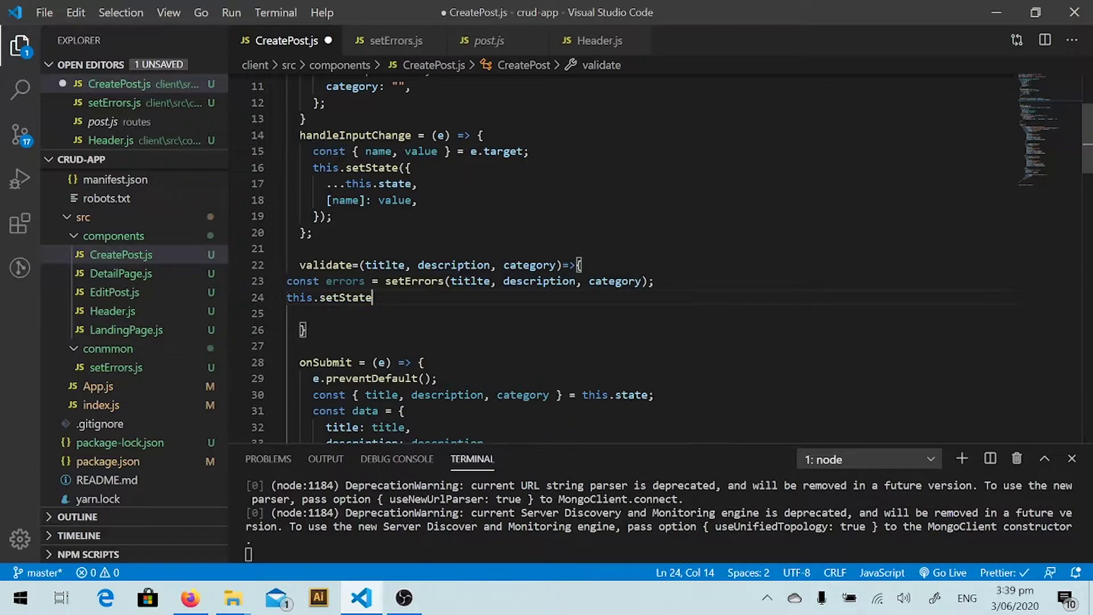
type("({errors:")
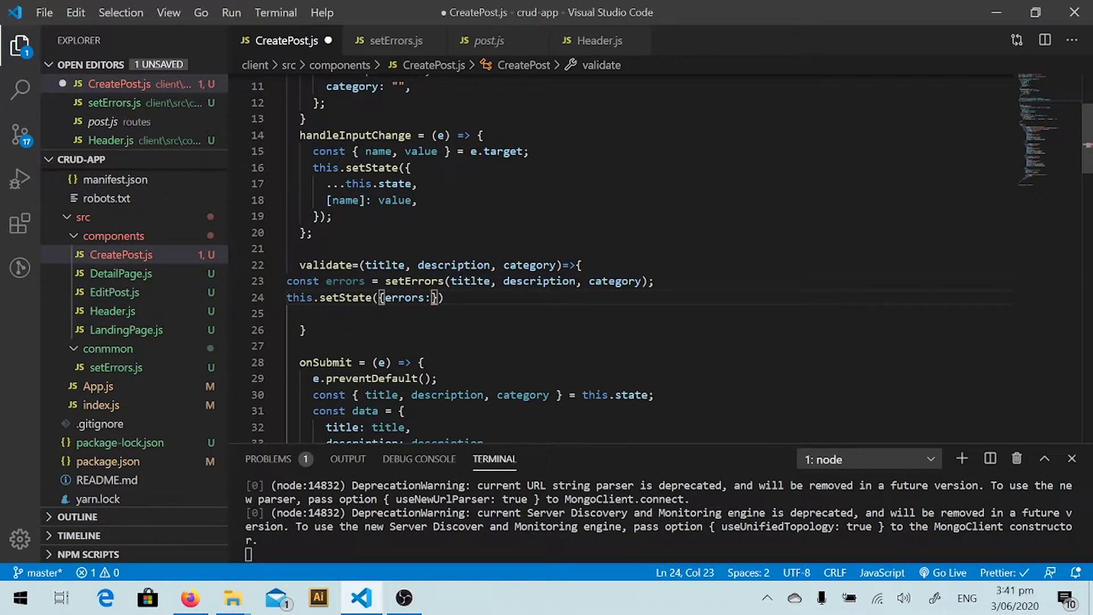
type("e")
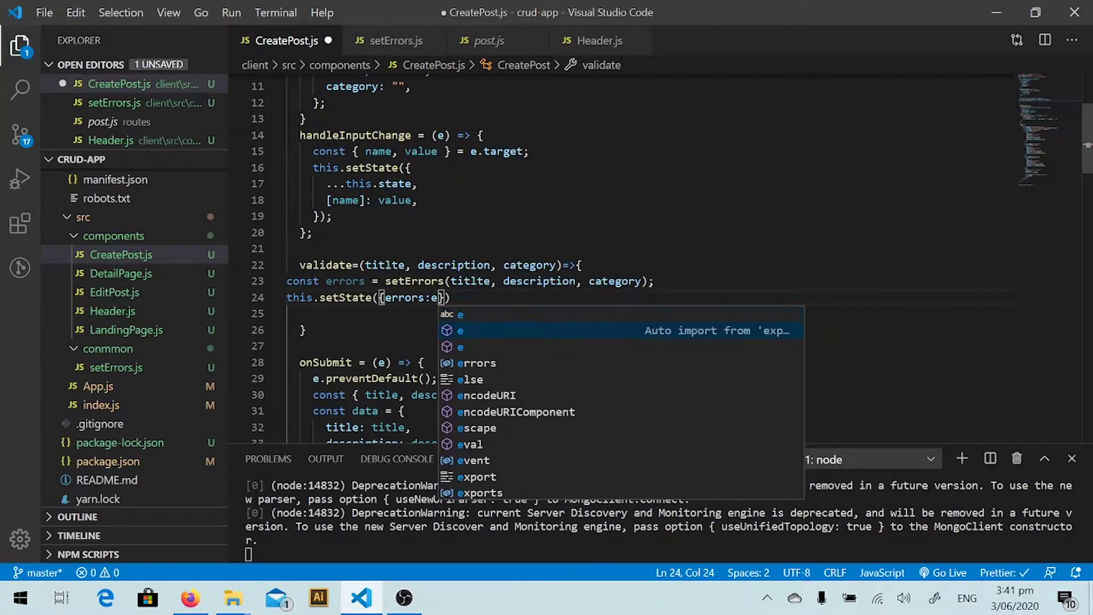
type("r")
key("Return")
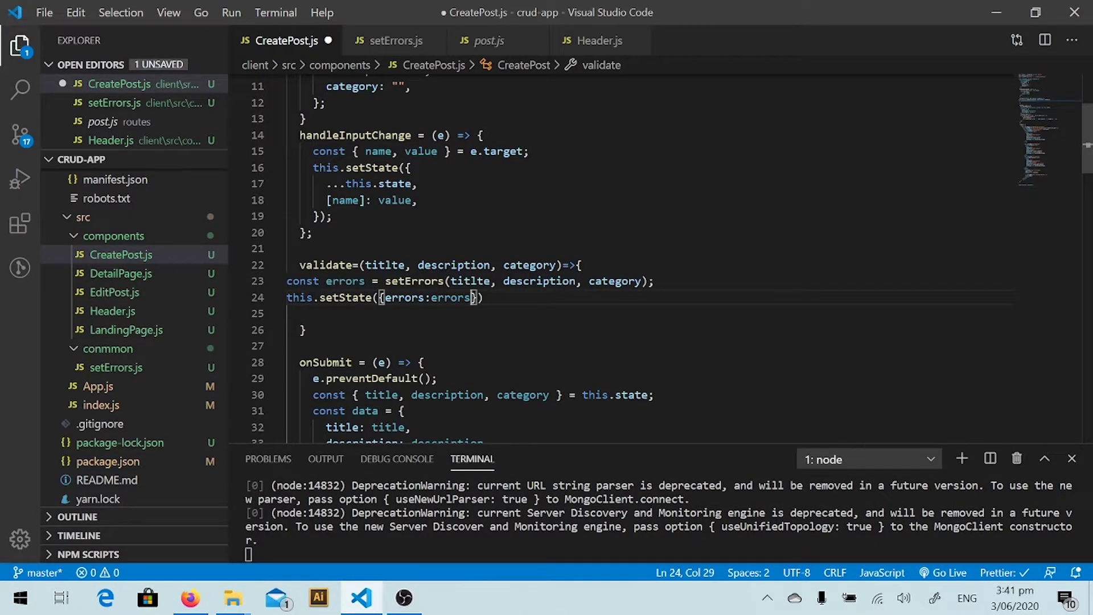
key("ctrl+s")
type("e")
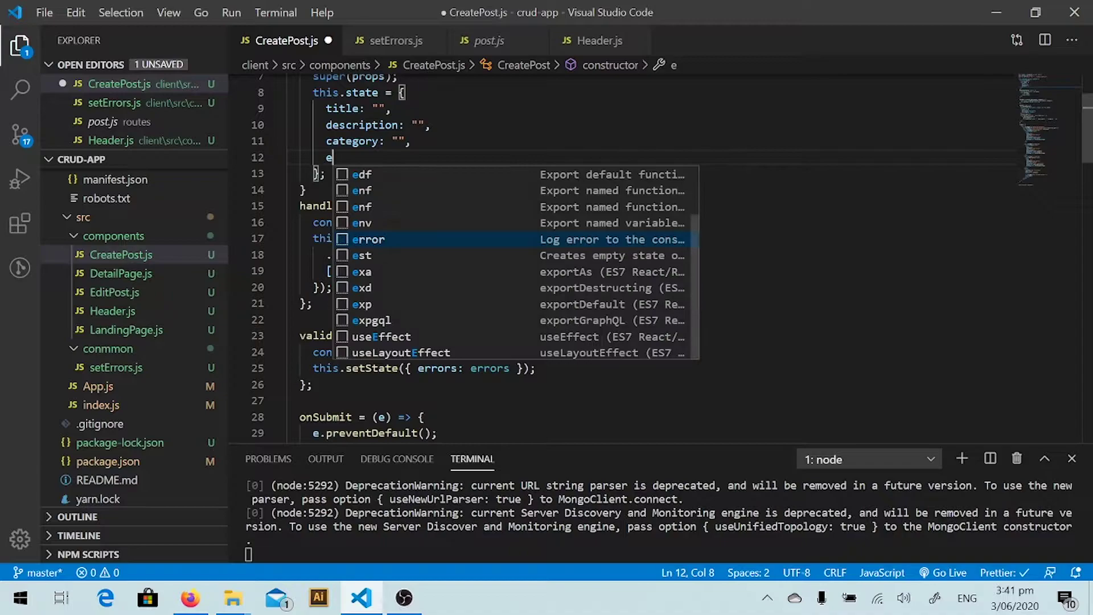
type("r")
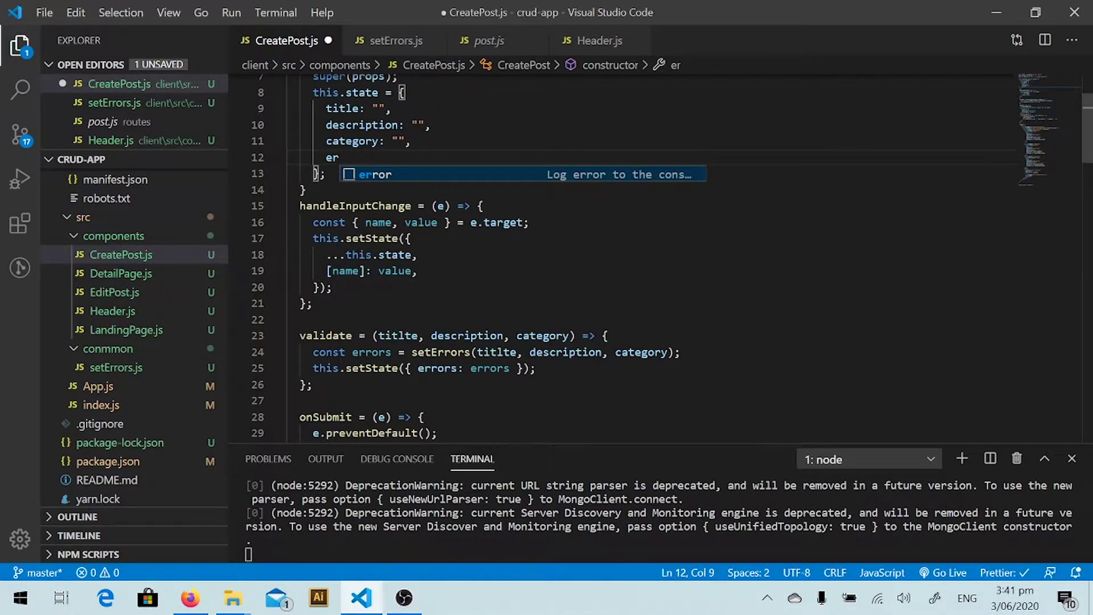
type("rors")
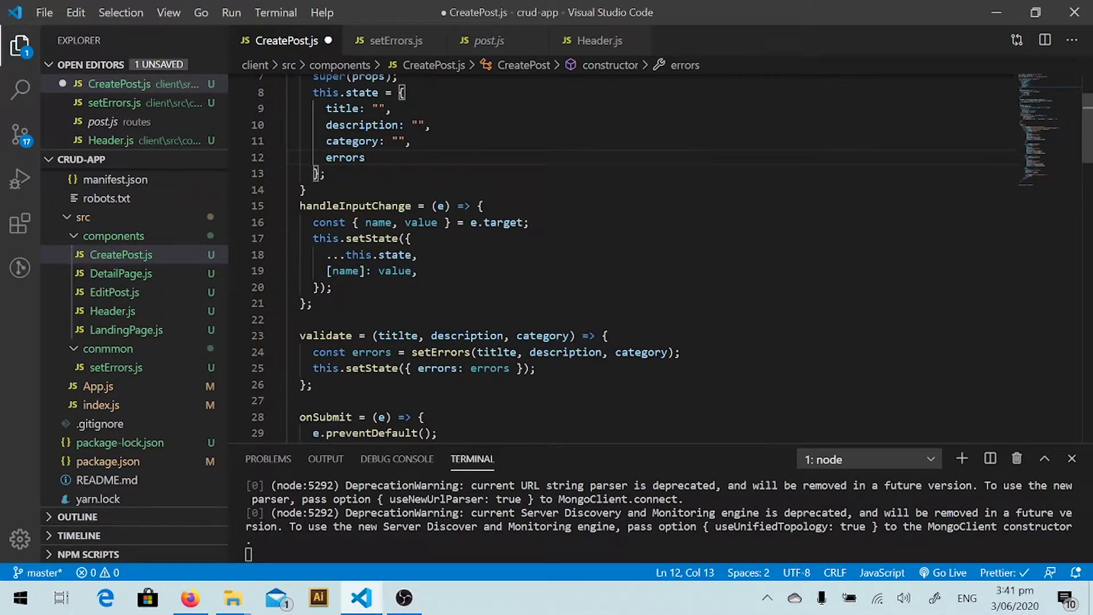
type(":{")
Add errors: {} after category in the constructor's initial state.
left_click(536, 368)
End validate with return Object.values(errors).every((err) => err === "") and save.
key("Return")
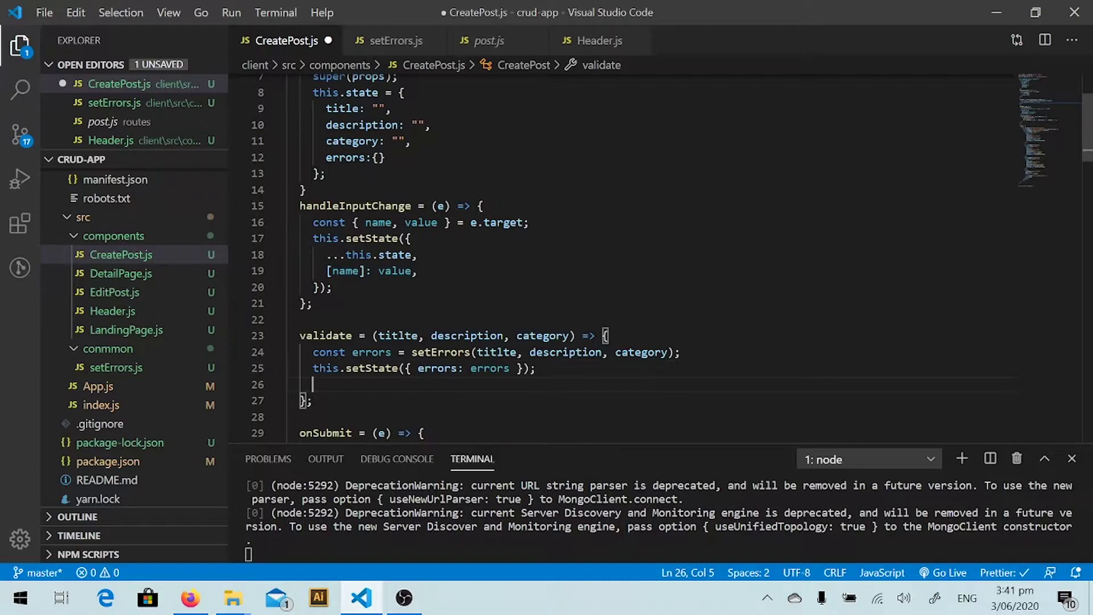
type("return")
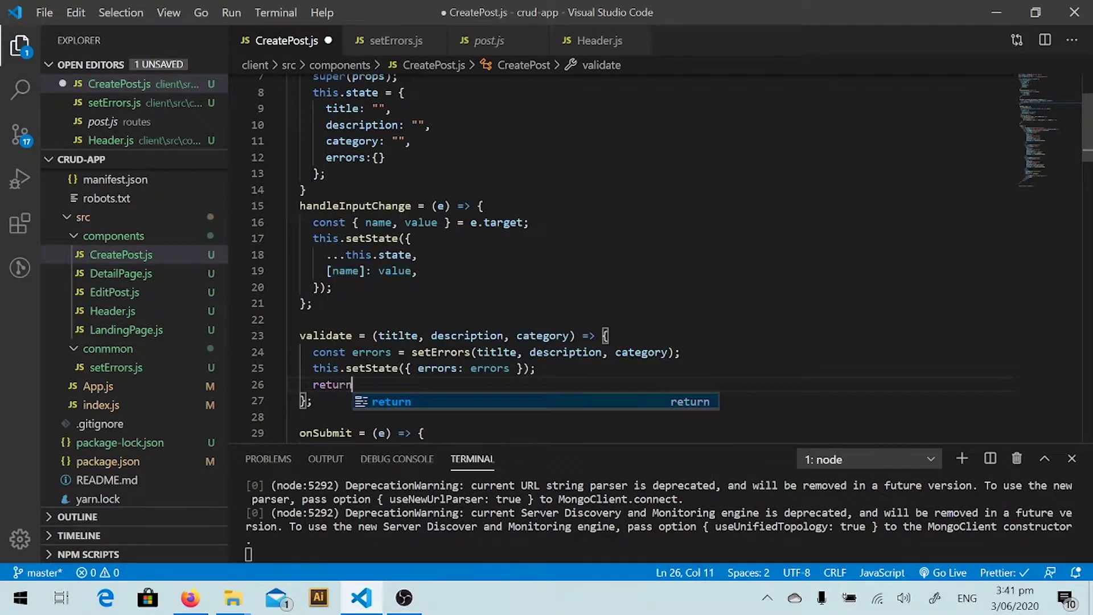
type("(")
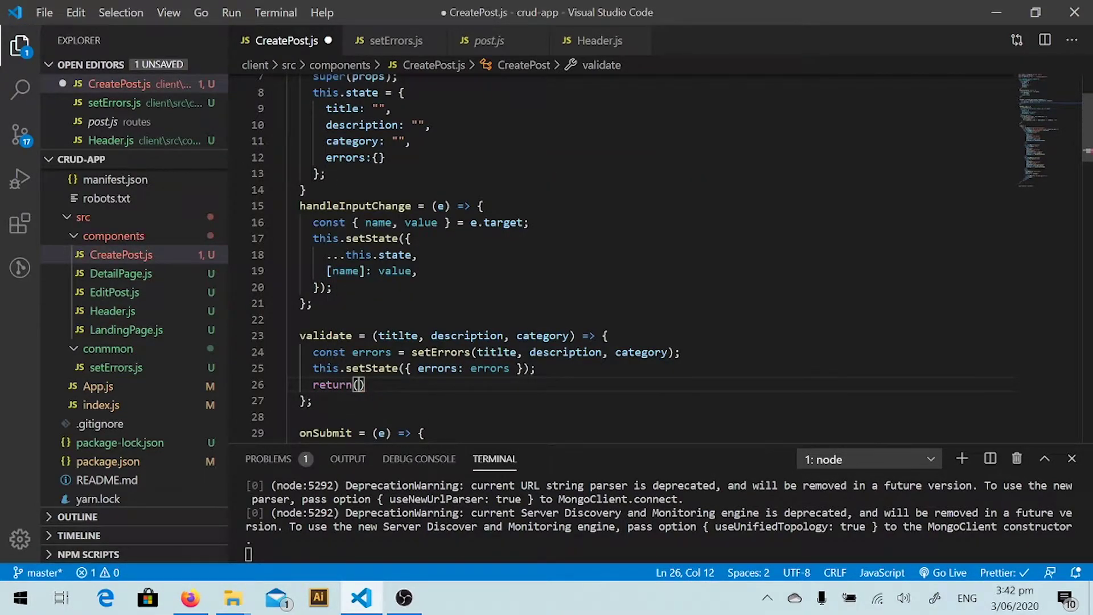
key("BackSpace")
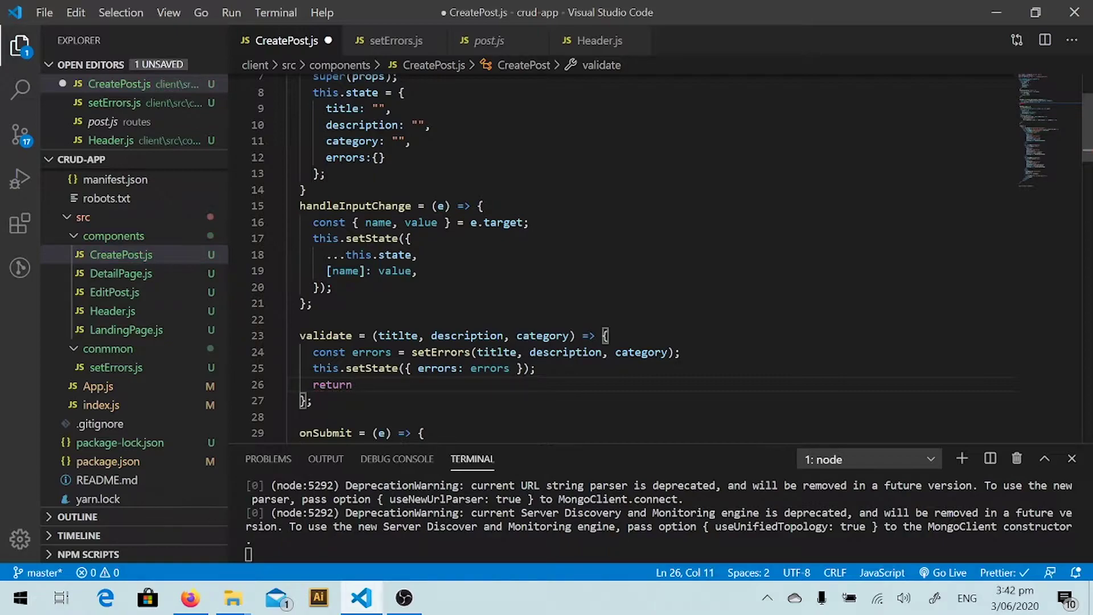
type("(")
key("BackSpace")
type("Ob")
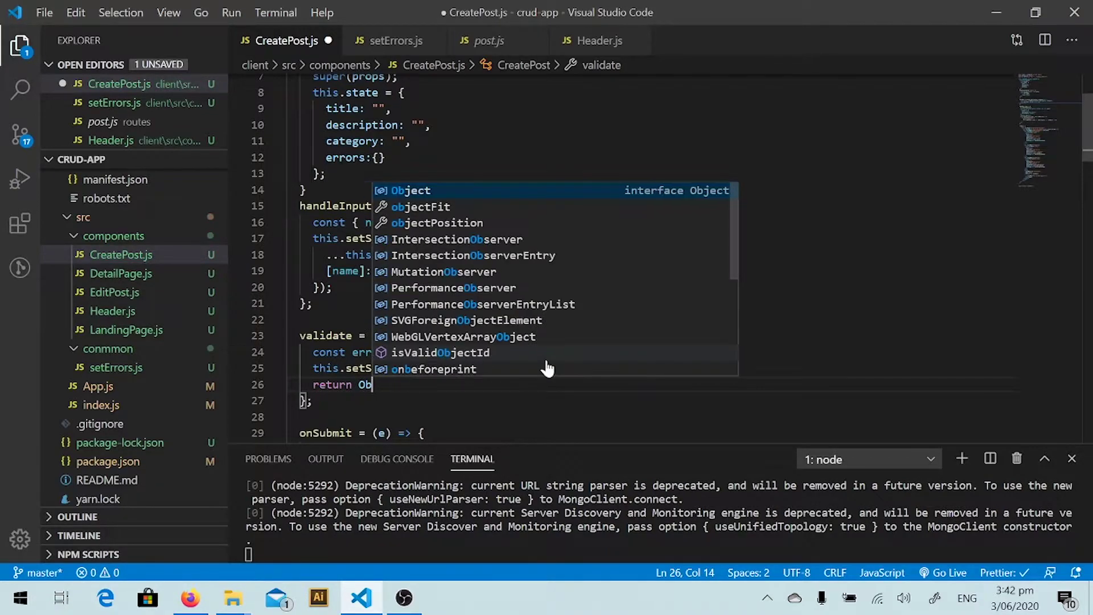
type("ject.")
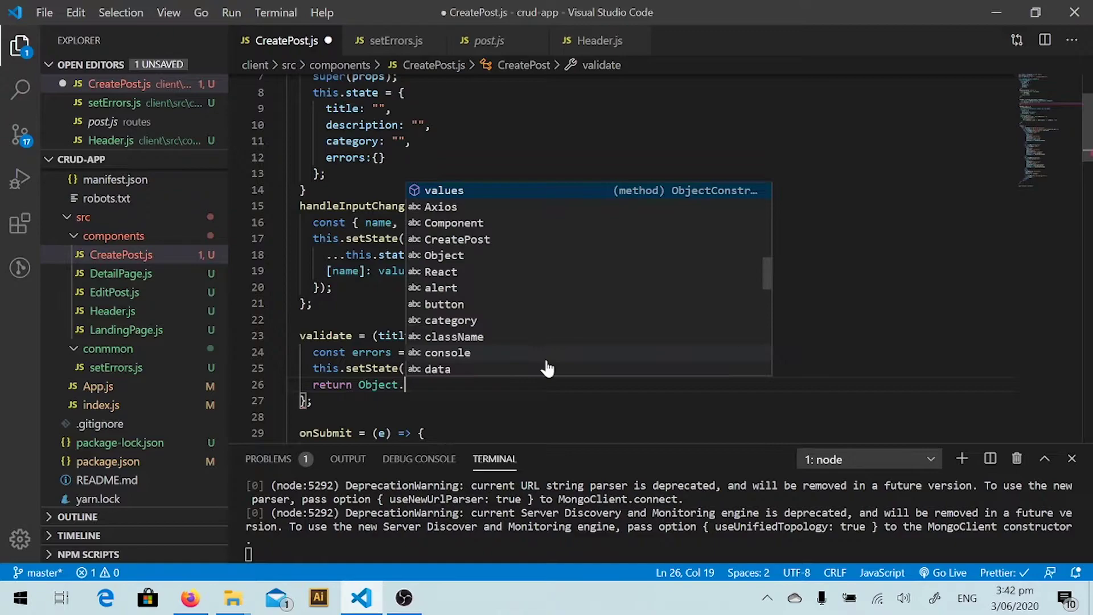
key("Return")
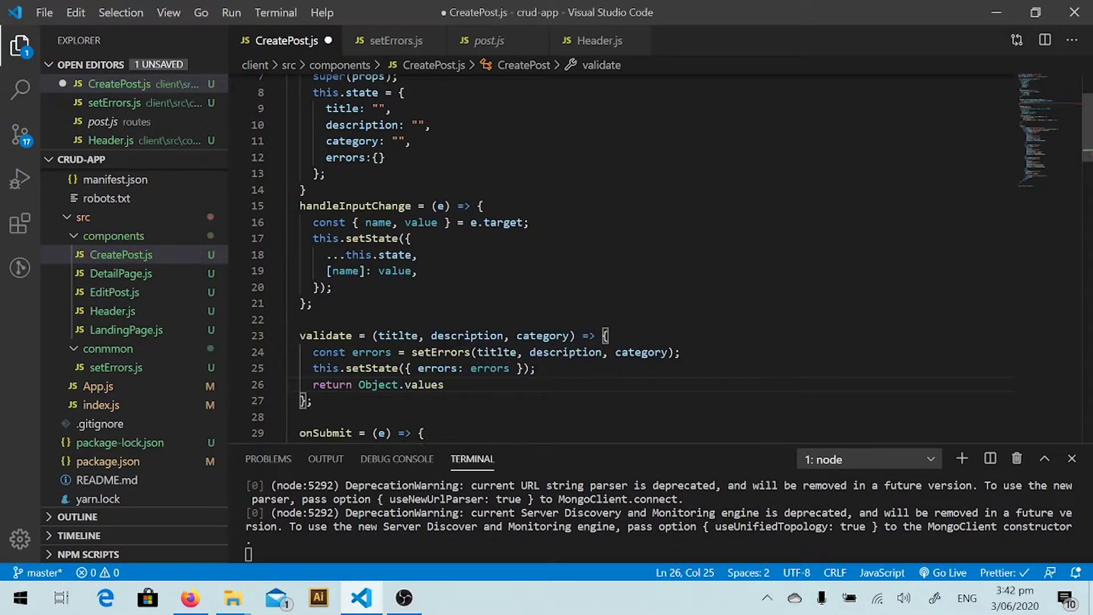
type("(errors")
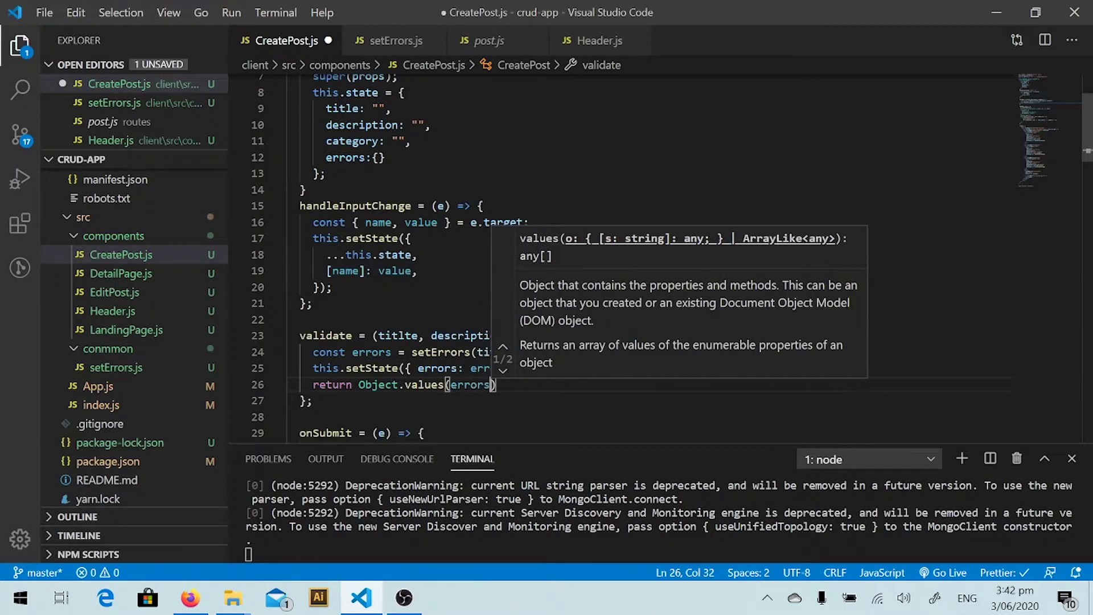
type(").e")
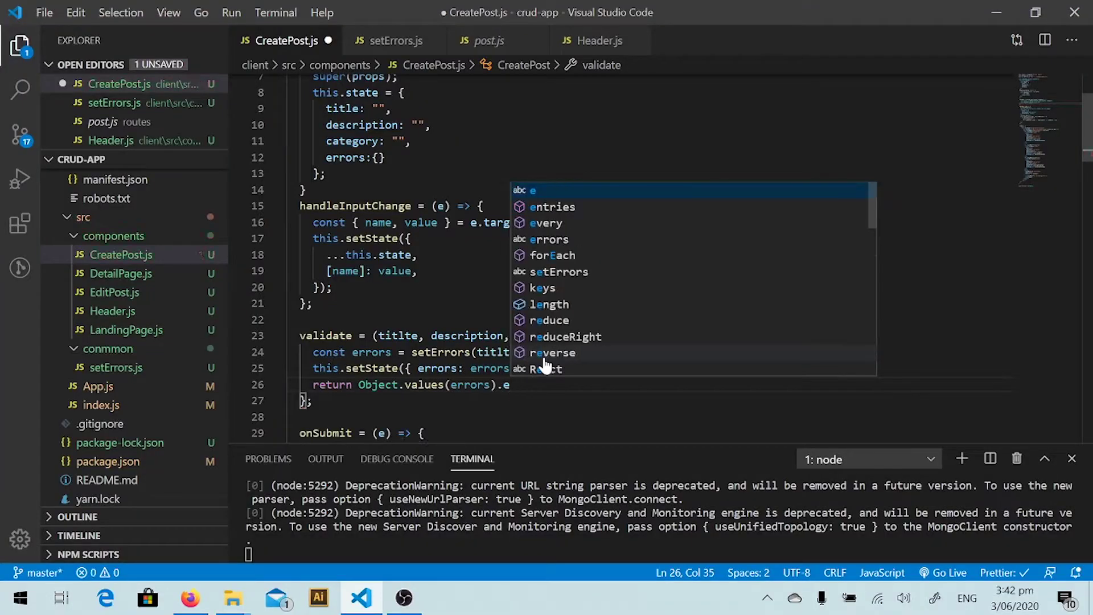
key("Down")
key("Down")
key("Return")
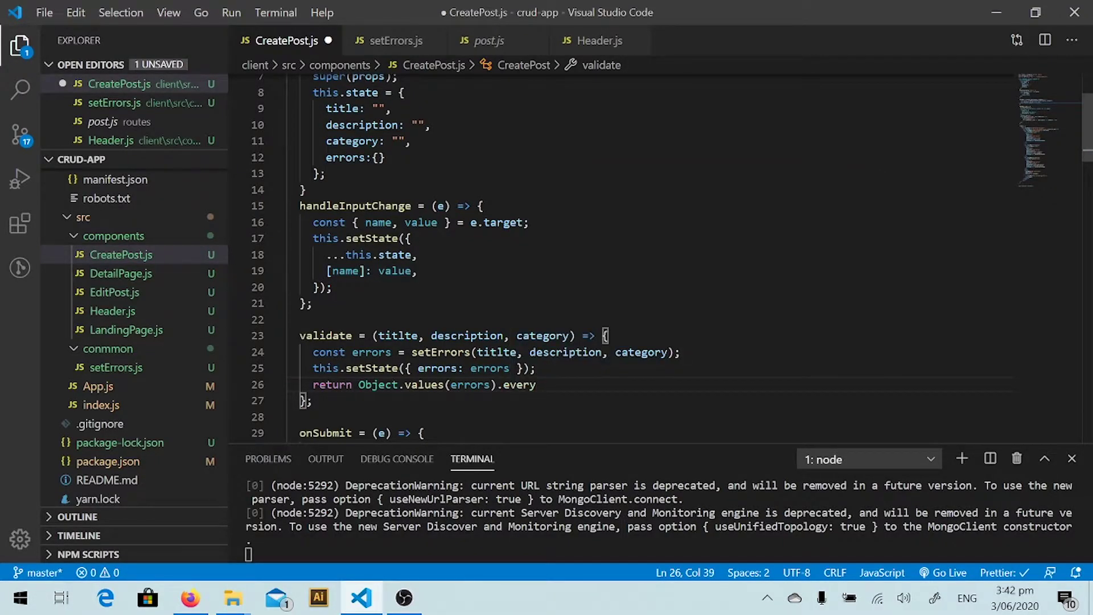
type("(")
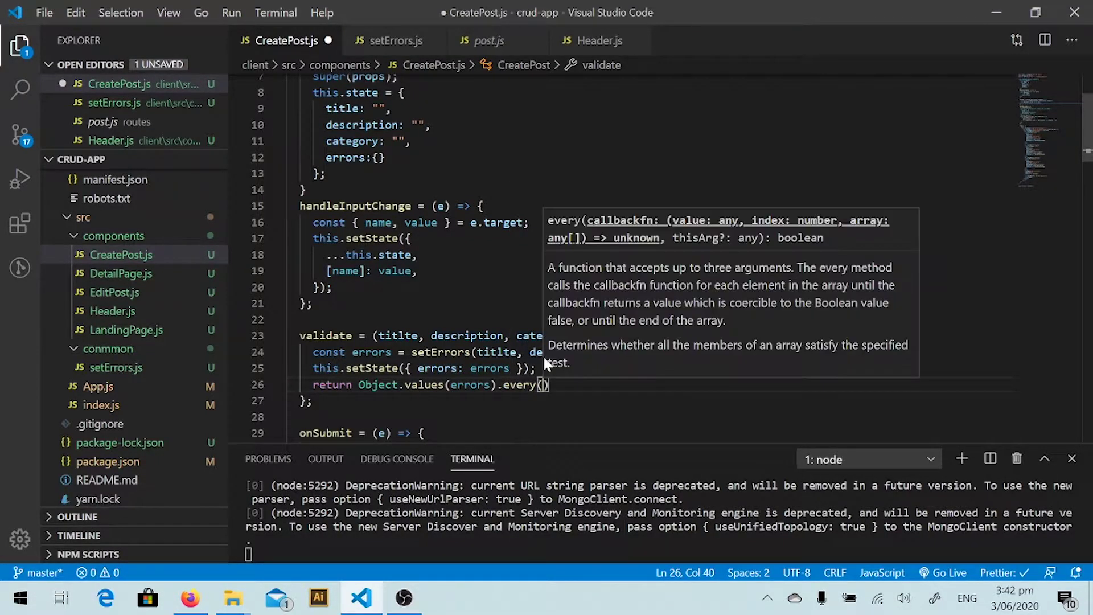
type("(err")
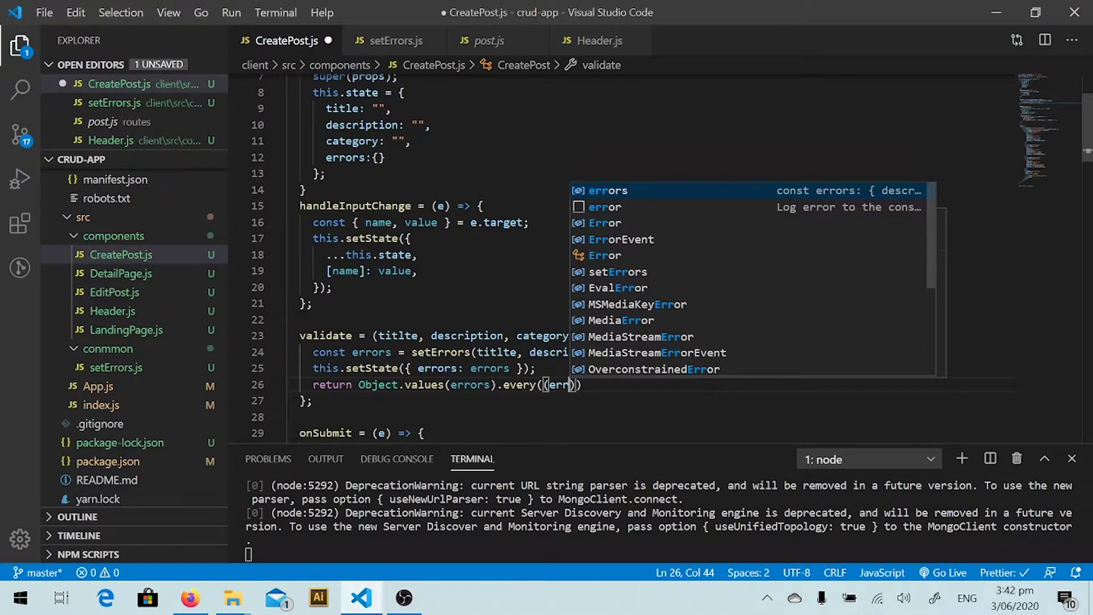
type(")=>")
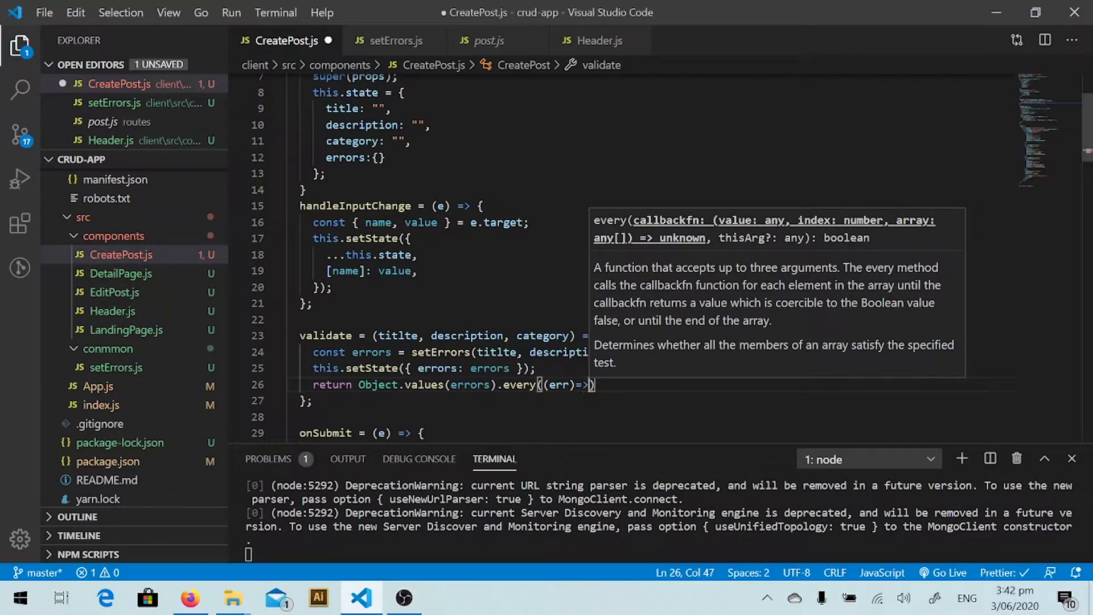
type("e")
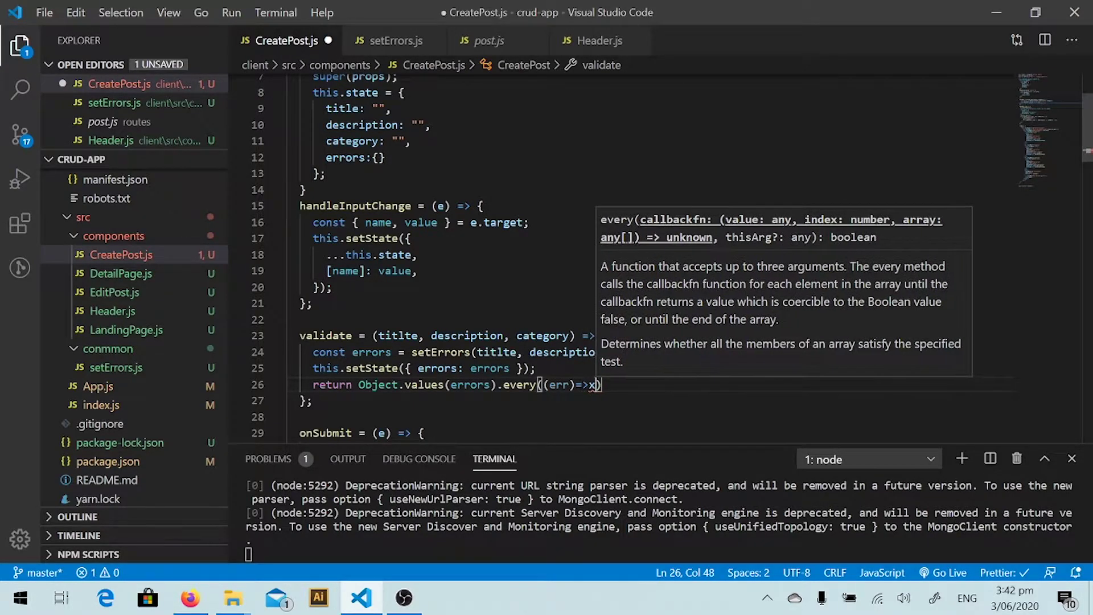
type("r")
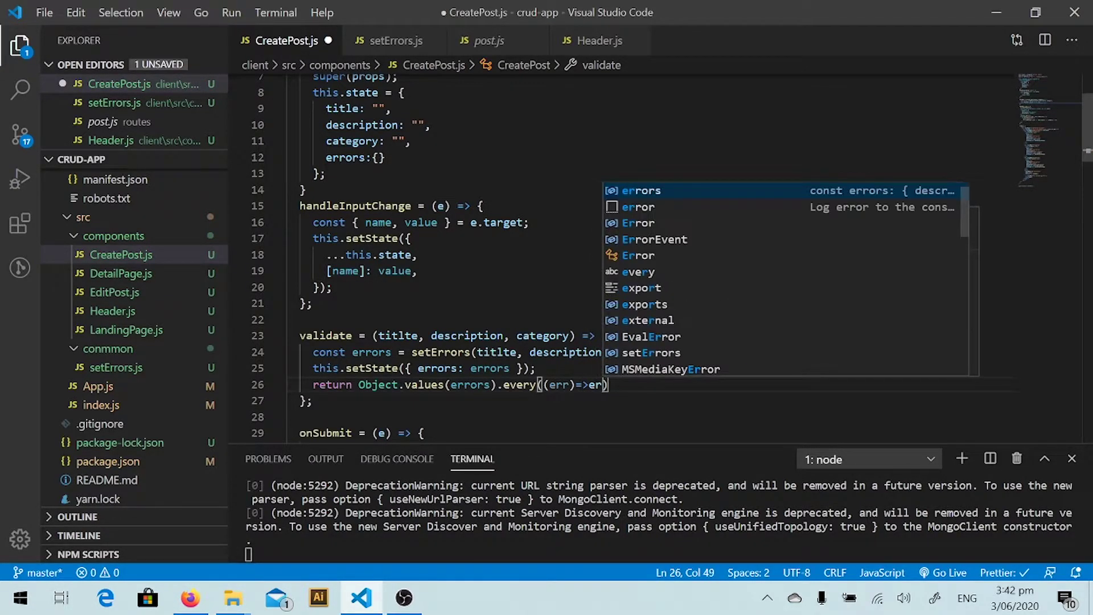
type("r")
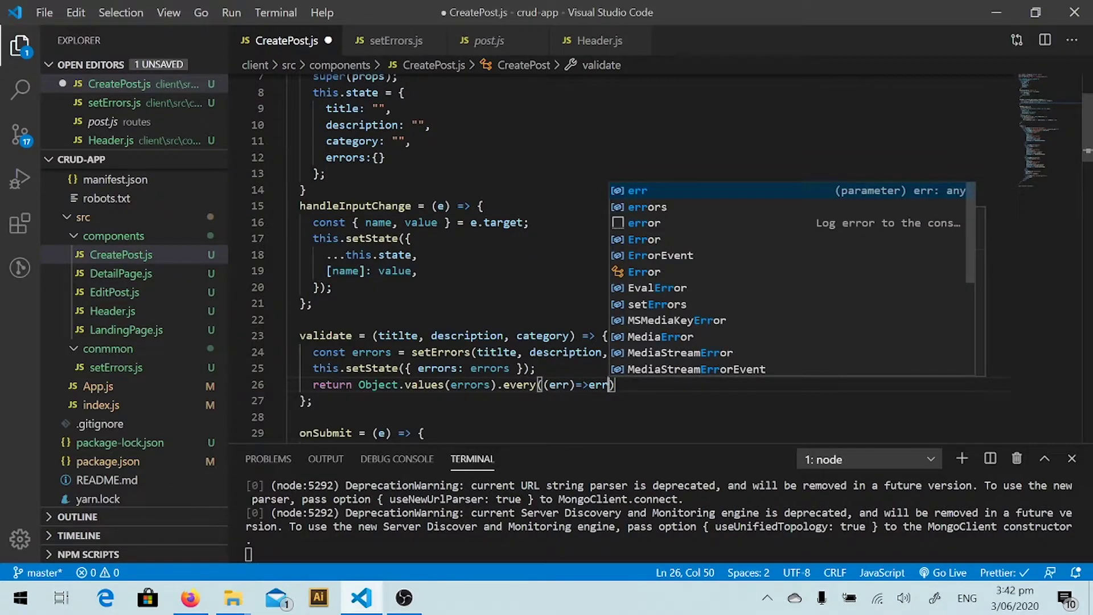
type("===")
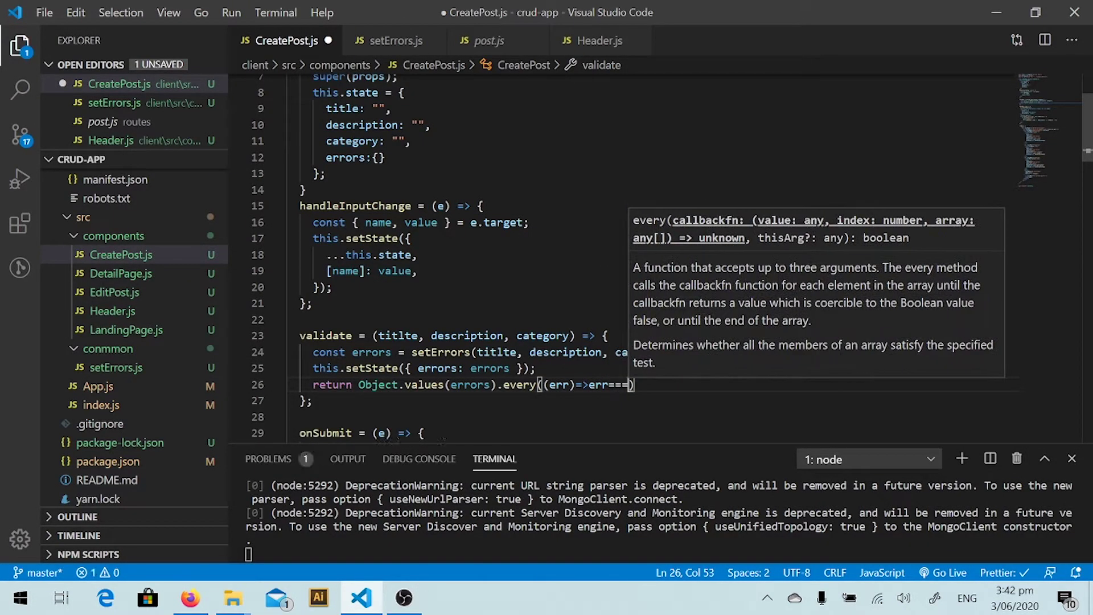
type("\"")
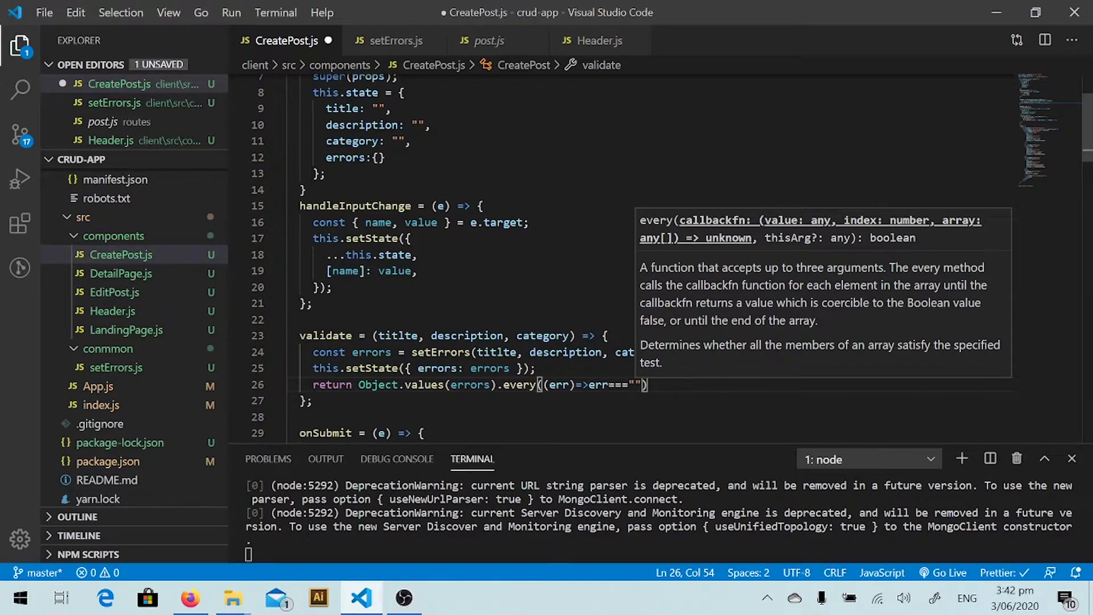
key("ctrl+s")
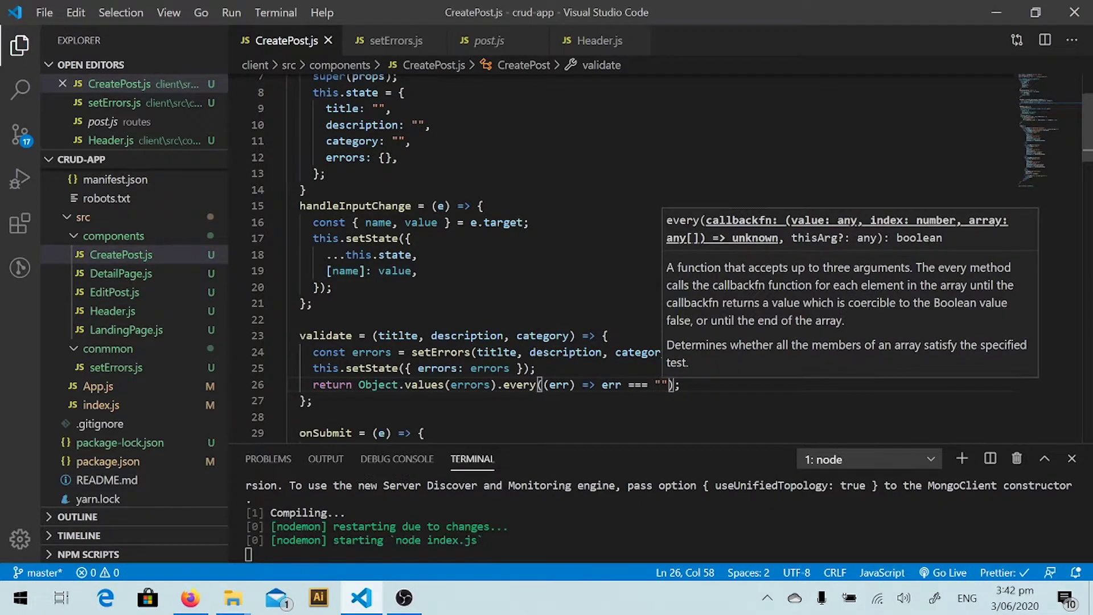
Add an if (this.validate(title, description, category)) { } block inside onSubmit.
key("Down")
key("Down")
key("Down")
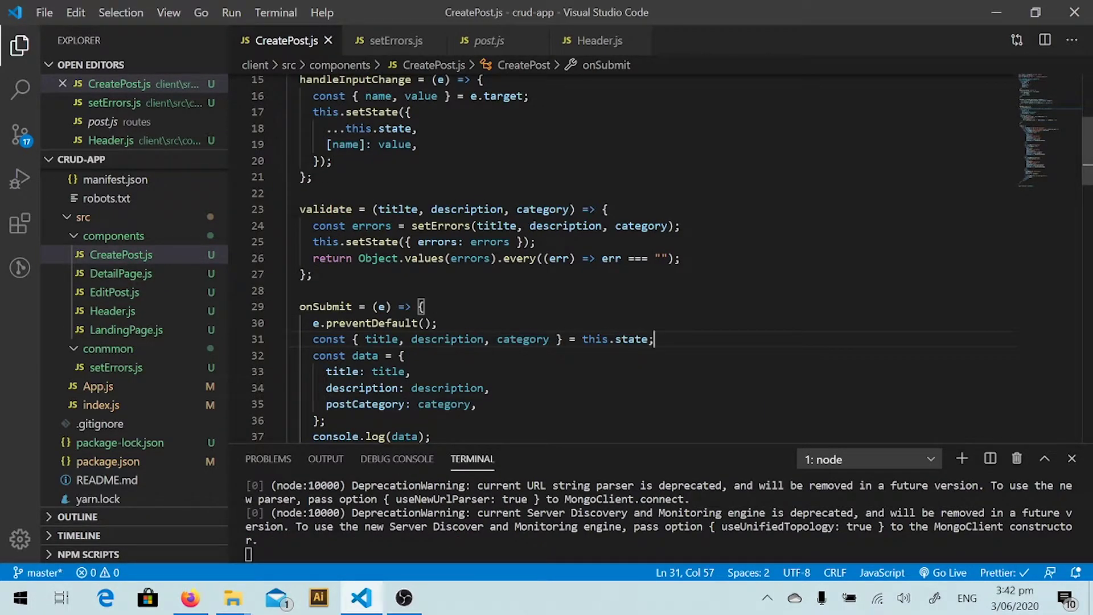
key("Return")
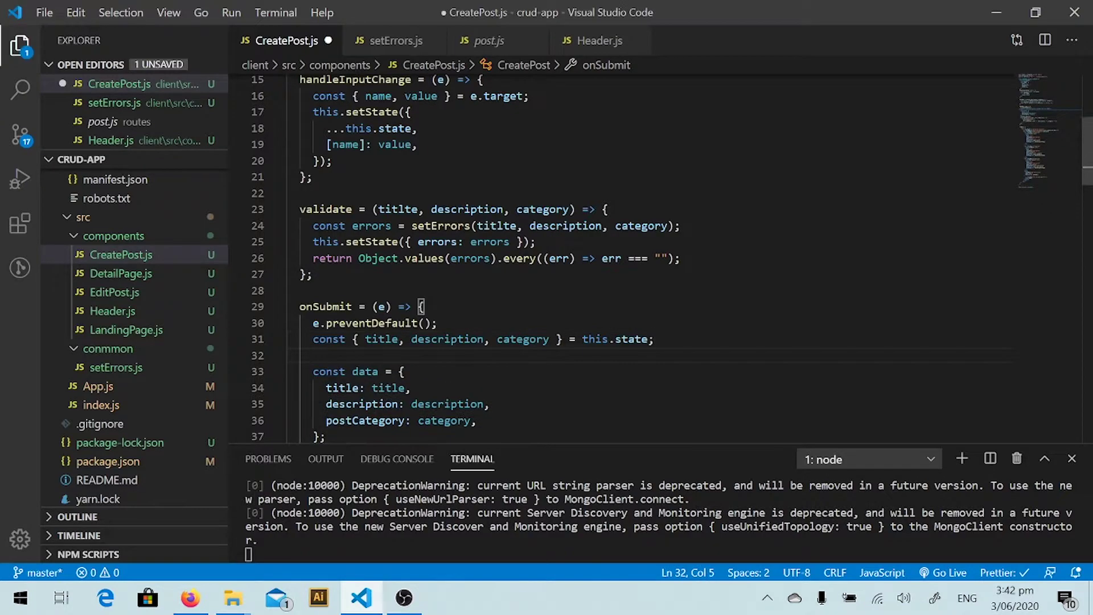
type("if(")
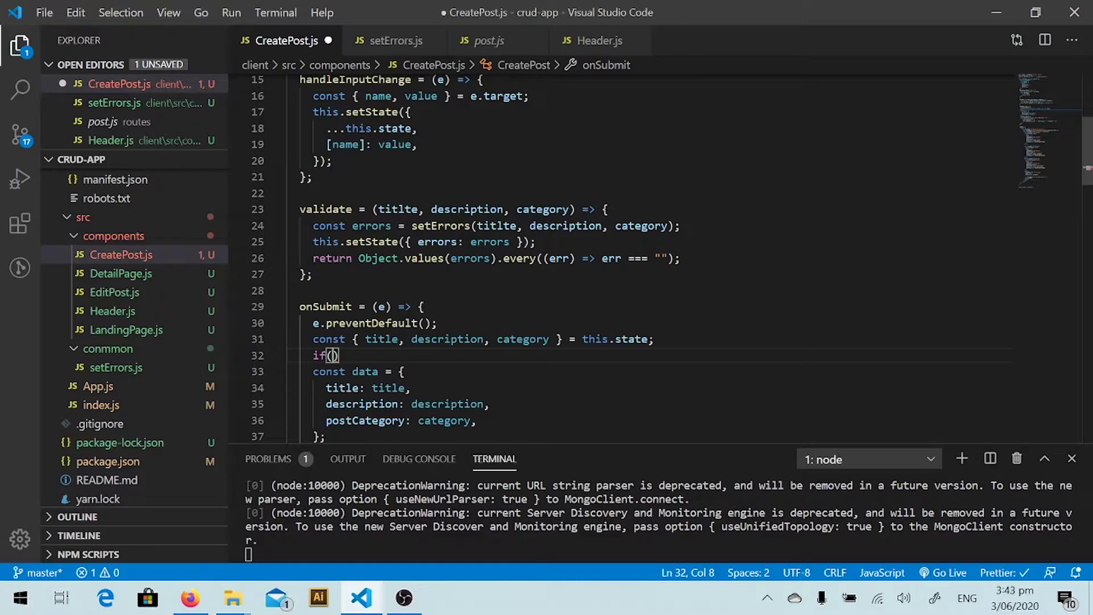
type("this.v")
key("Return")
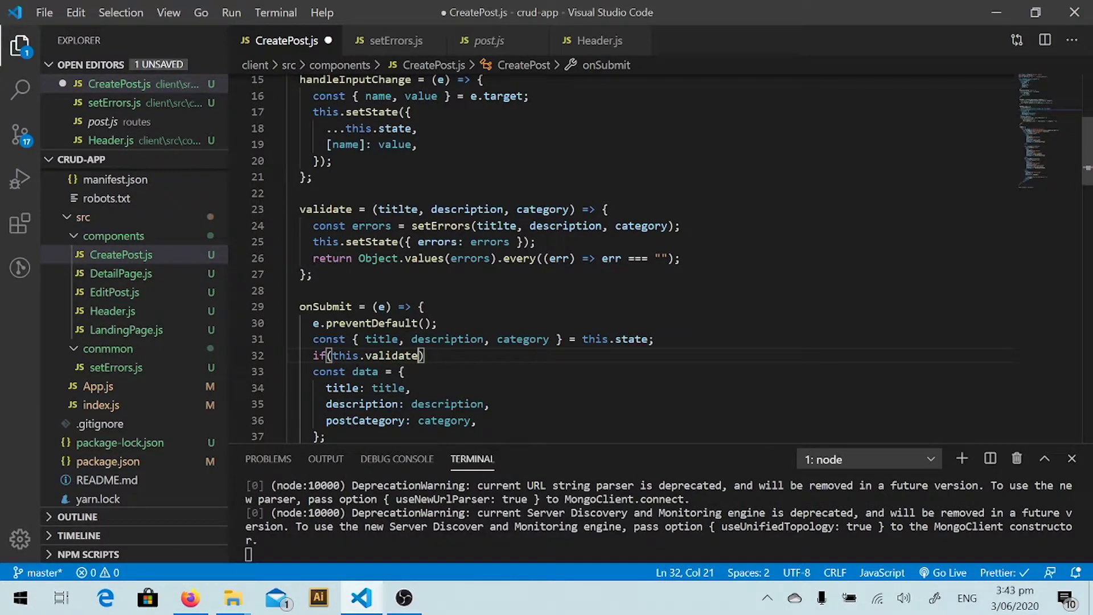
type("(titl")
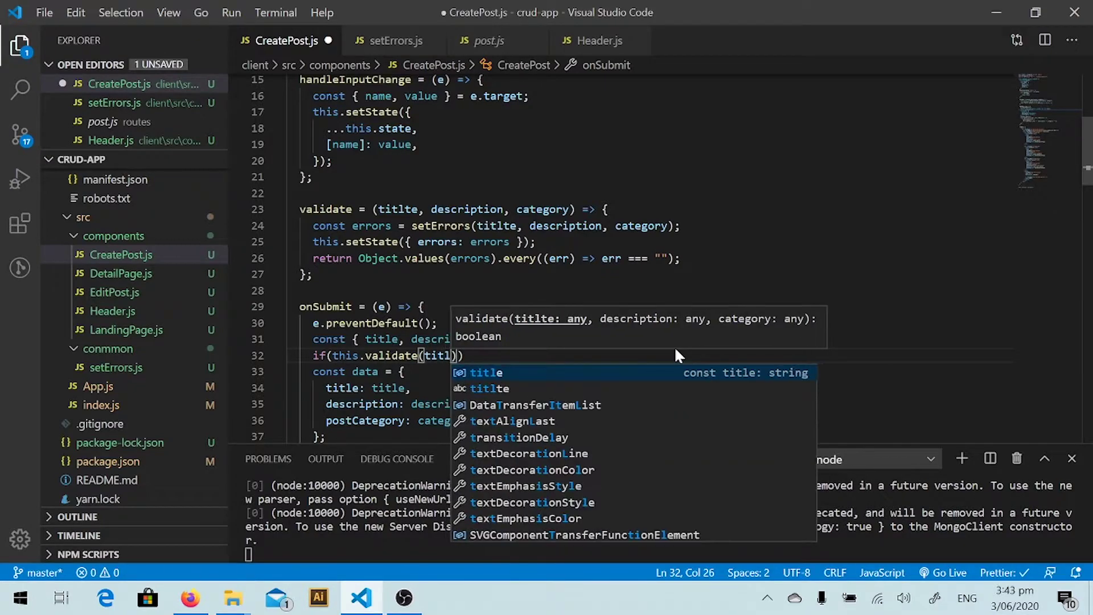
type("e, de")
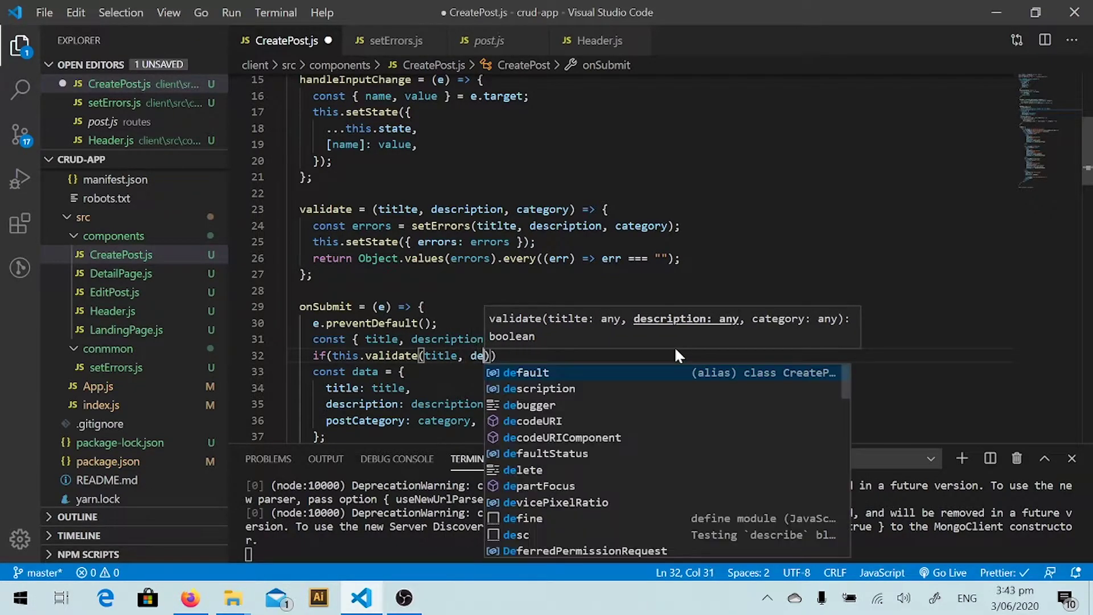
type("s")
key("Return")
type(", ")
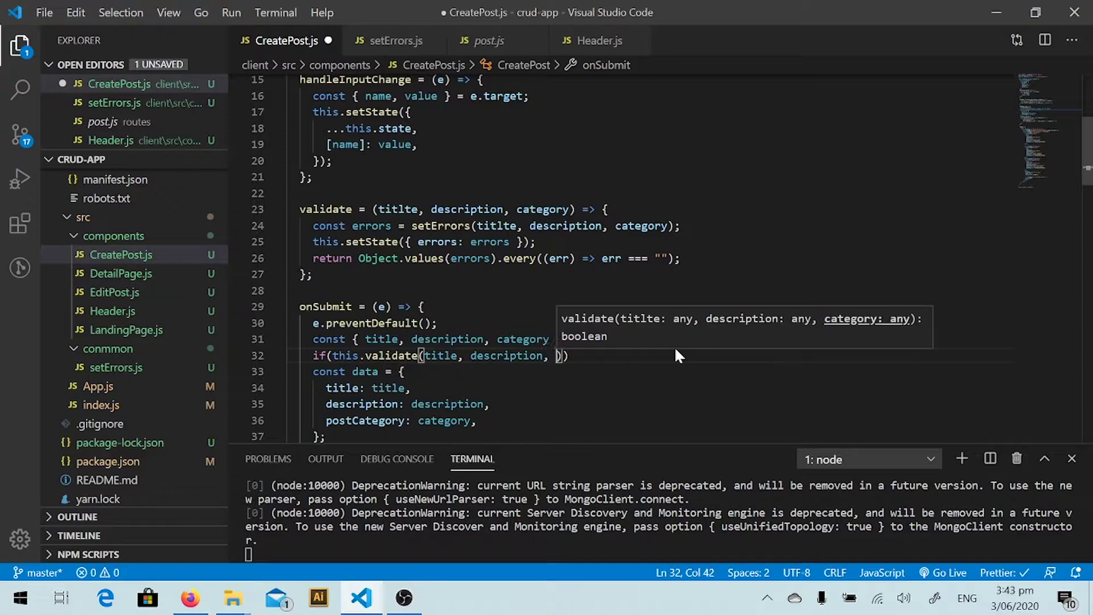
type("ca")
key("Return")
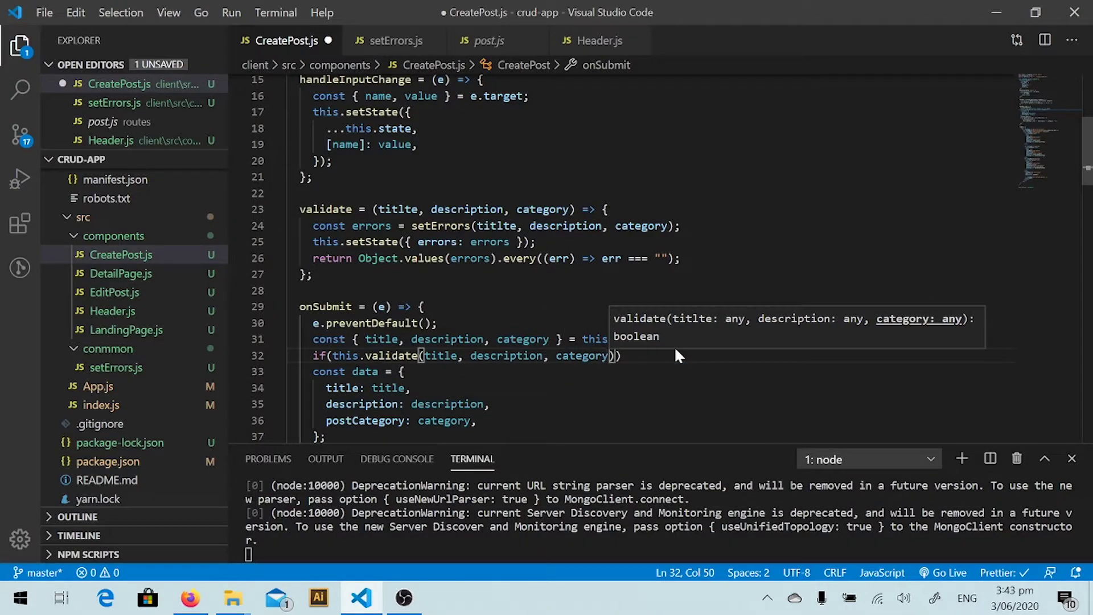
type(")){")
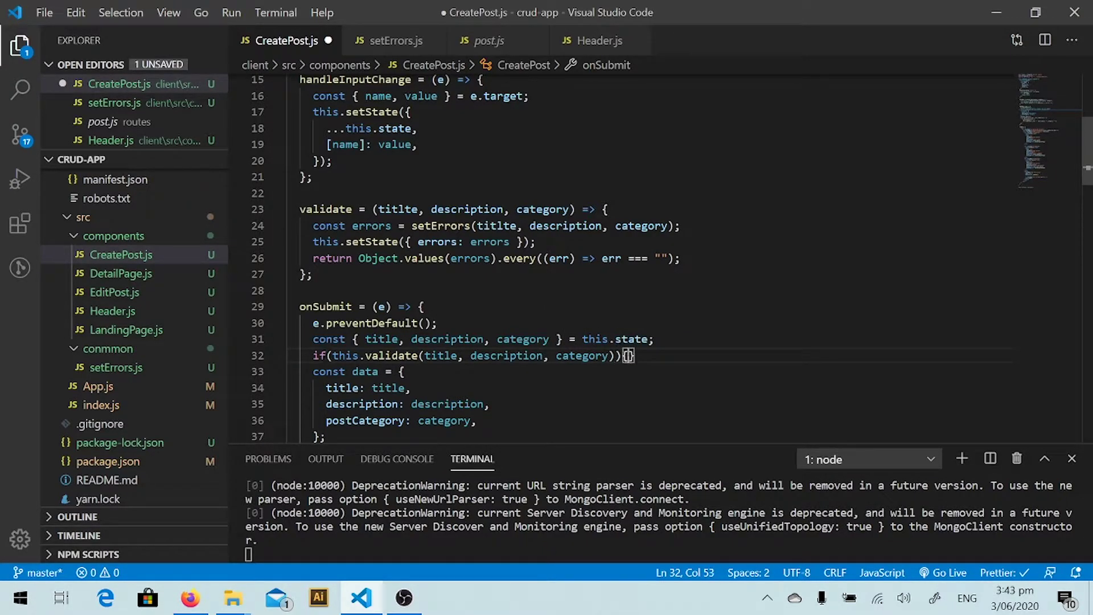
key("Return")
scroll(633, 256, "down", 1)
scroll(633, 257, "down", 2)
scroll(632, 257, "down", 2)
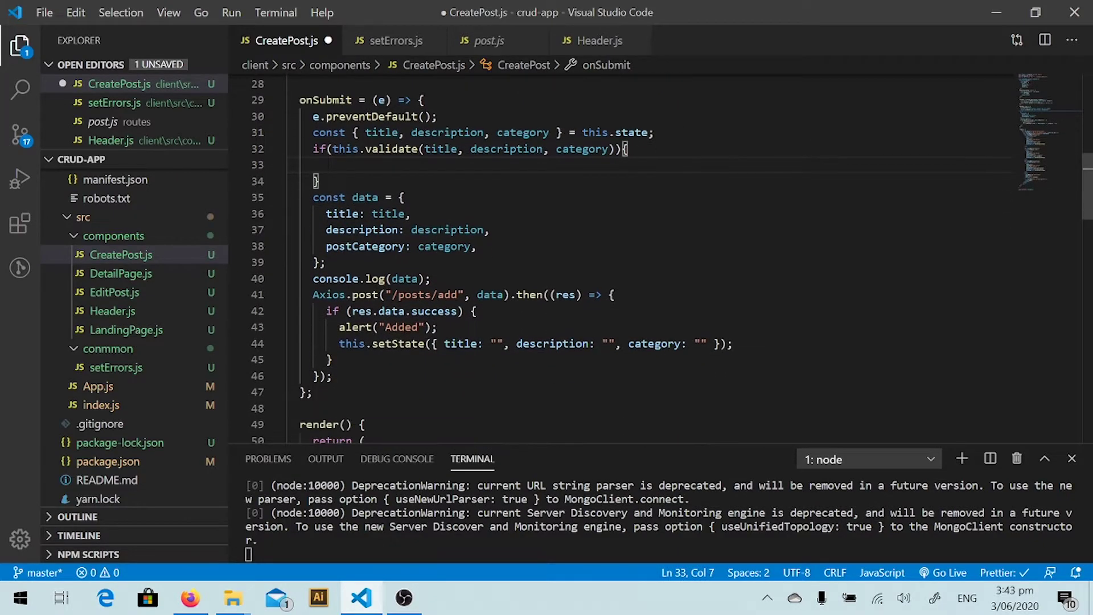
Move the data object and Axios.post call into the if block and save.
left_click_drag(312, 198, 333, 376)
key("ctrl+c")
key("BackSpace")
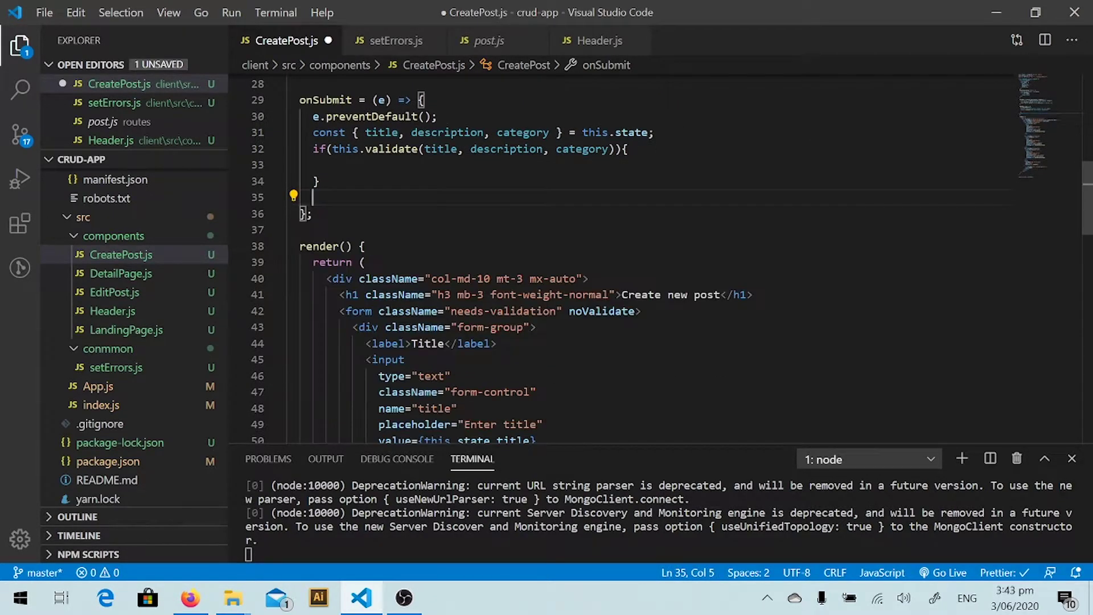
key("Up")
key("Up")
key("ctrl+v")
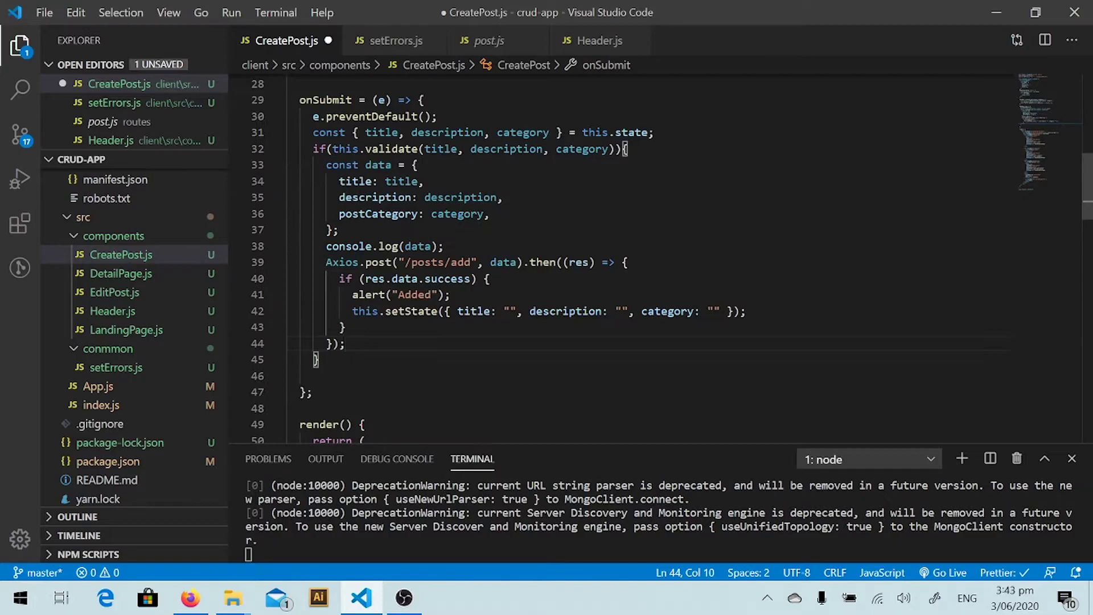
key("ctrl+s")
scroll(632, 256, "down", 2)
scroll(632, 256, "down", 2)
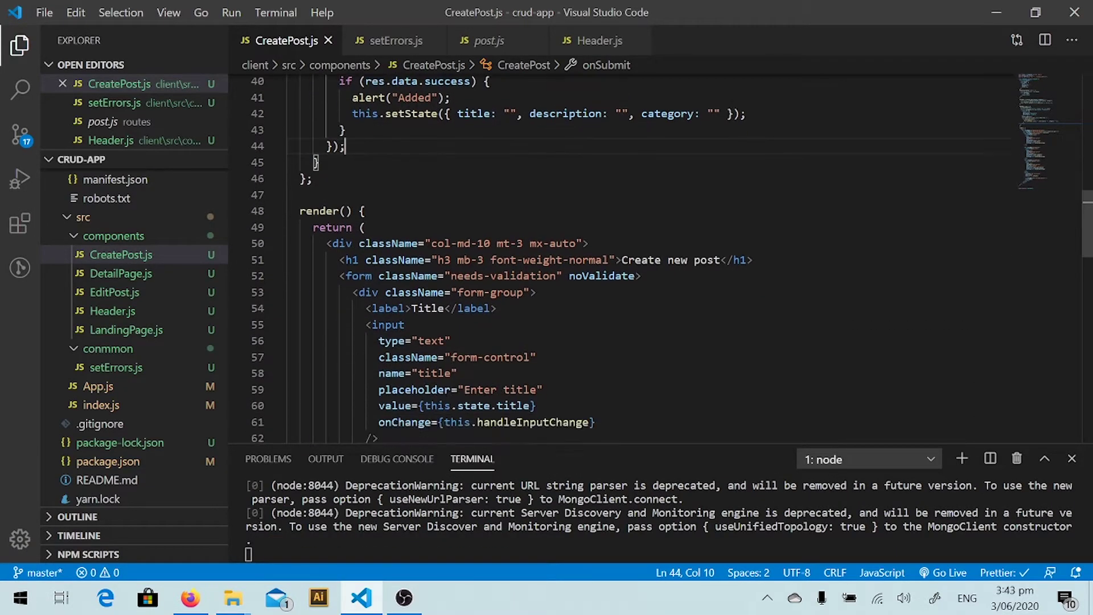
scroll(631, 256, "down", 2)
scroll(633, 256, "down", 1)
scroll(632, 256, "down", 1)
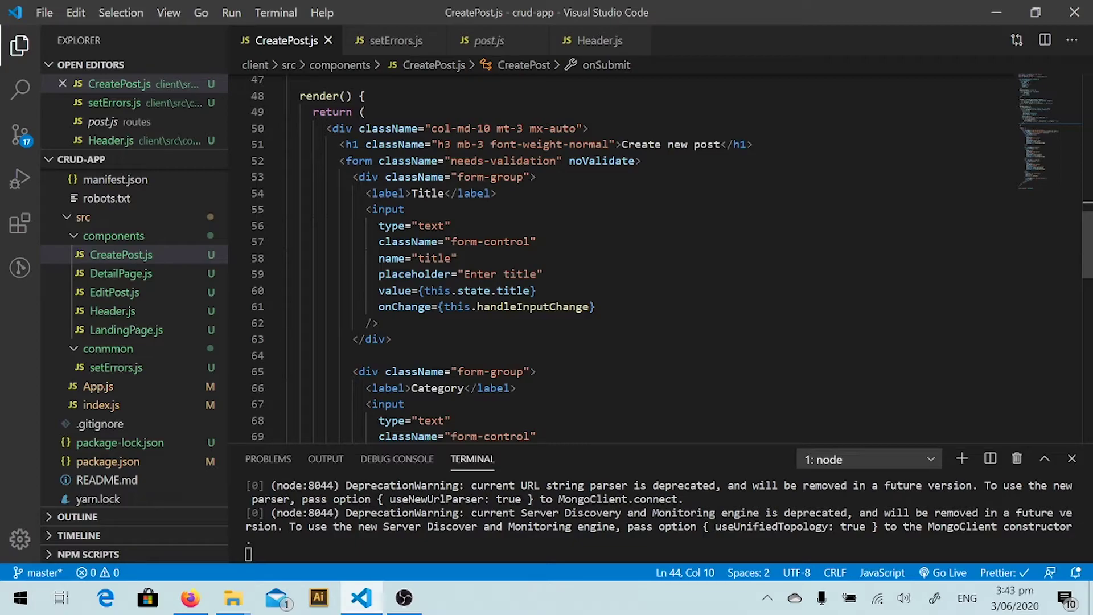
Add a text-danger div on line 64 that shows {this.state.errors.title} when a title error exists.
left_click(596, 306)
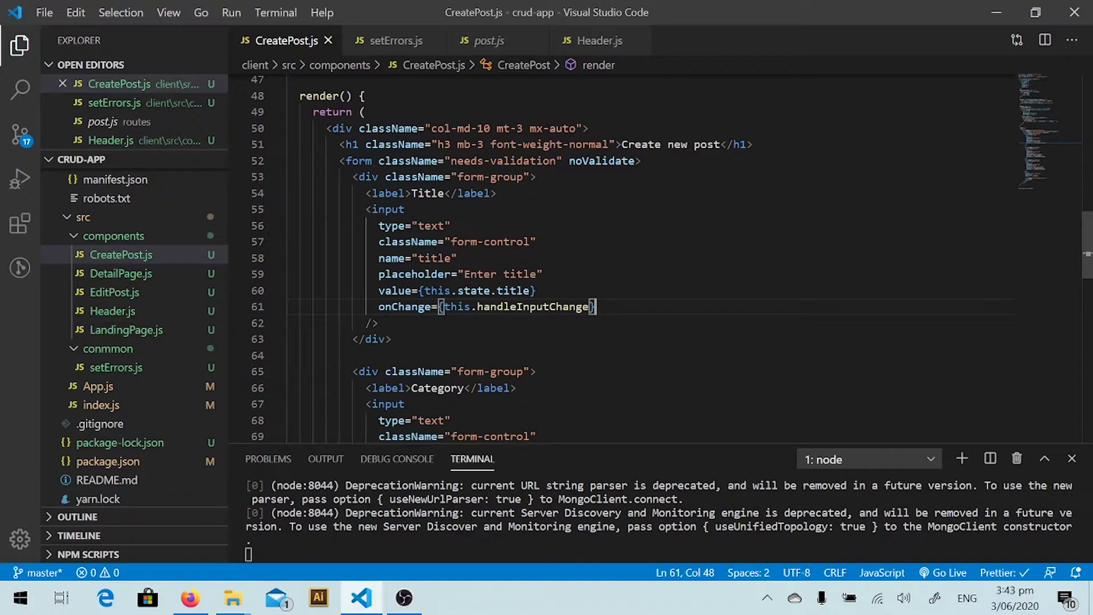
key("Return")
type("{this.")
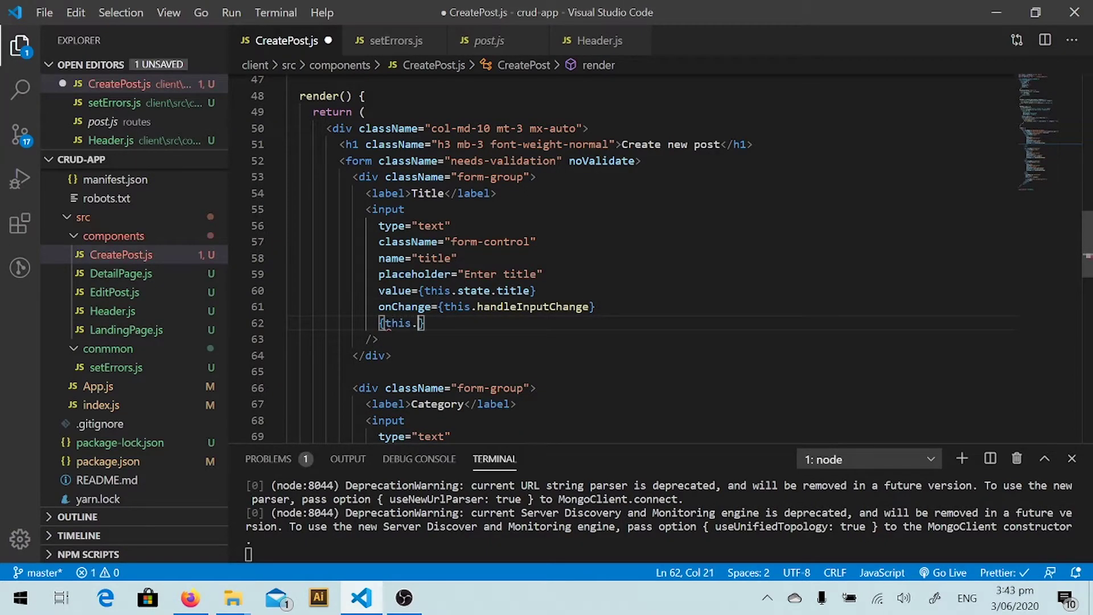
type("state.")
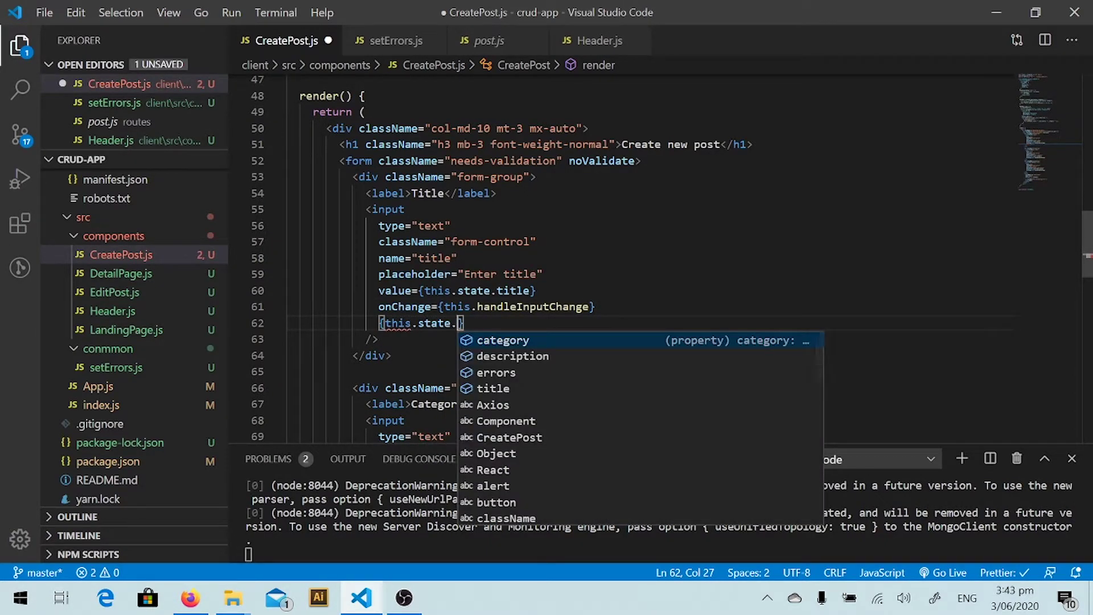
type("e")
key("Return")
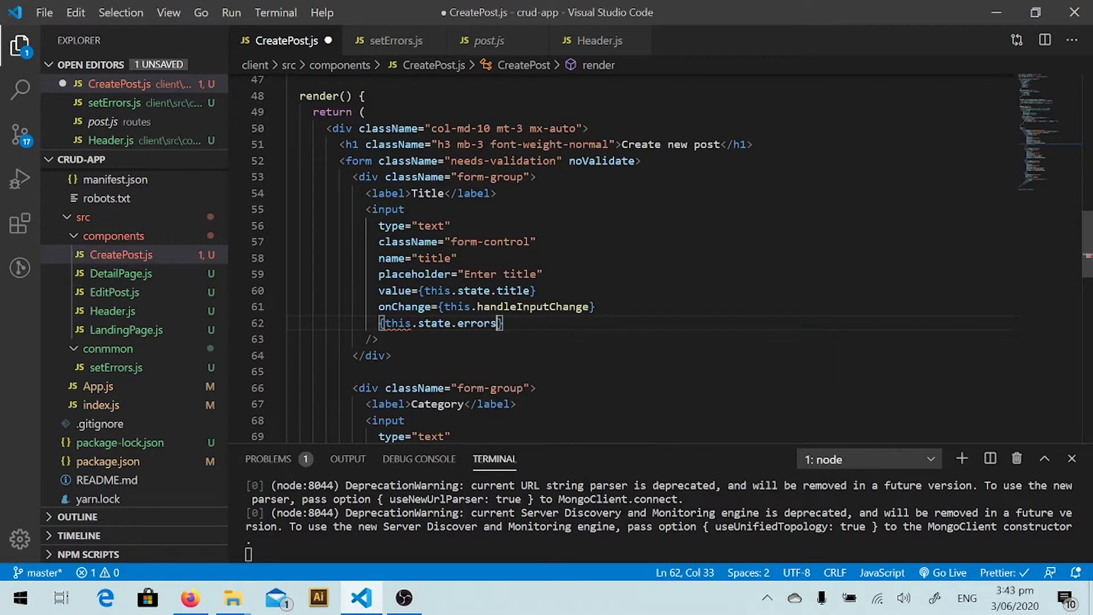
type(".")
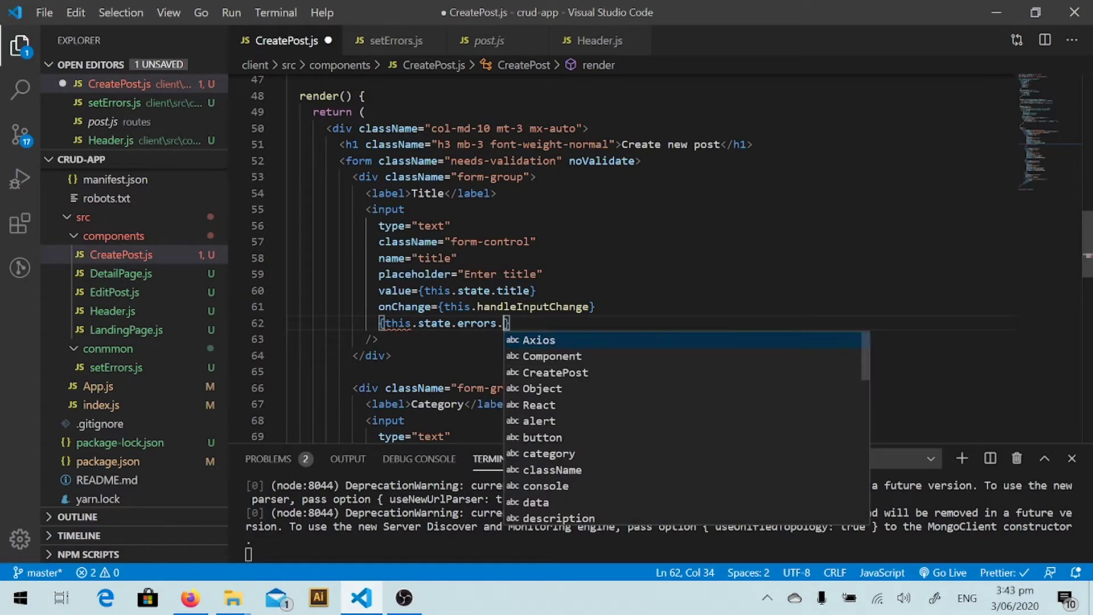
type("title")
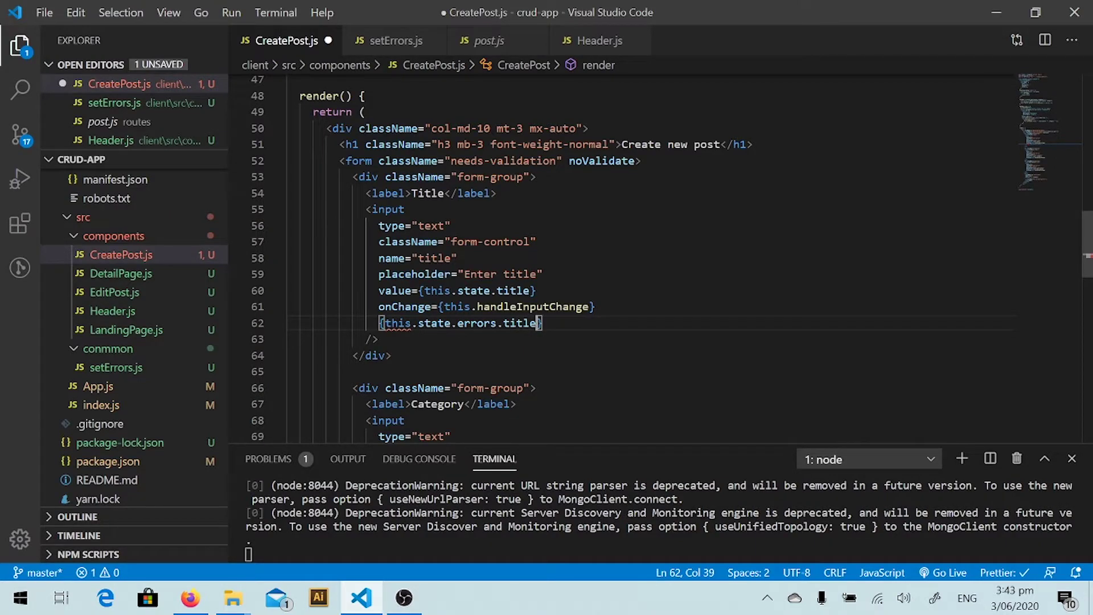
type(" &&")
type(" (")
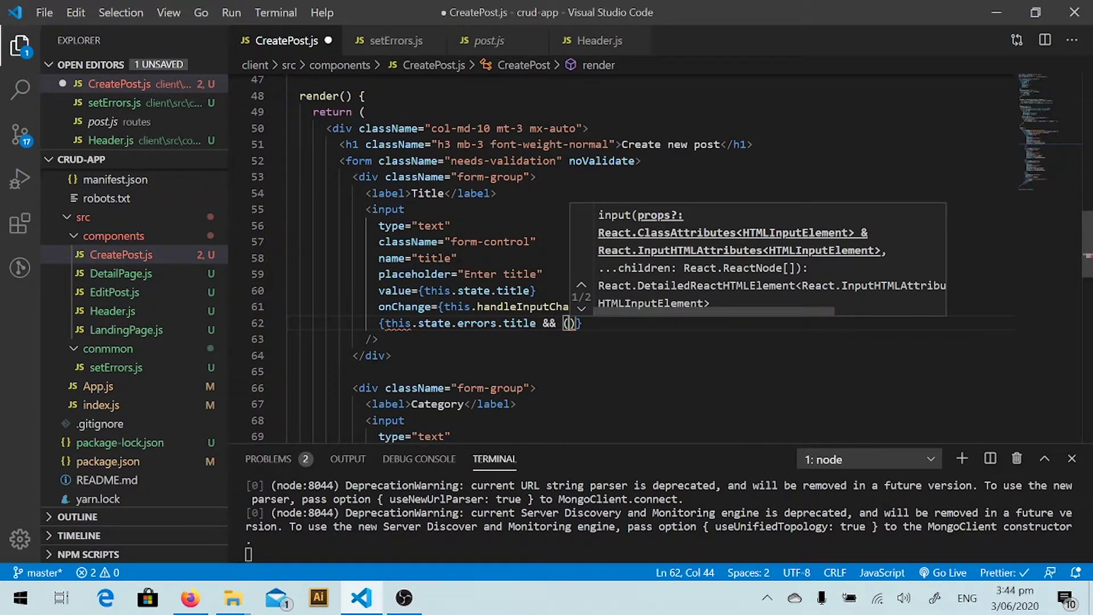
key("Return")
key("Return")
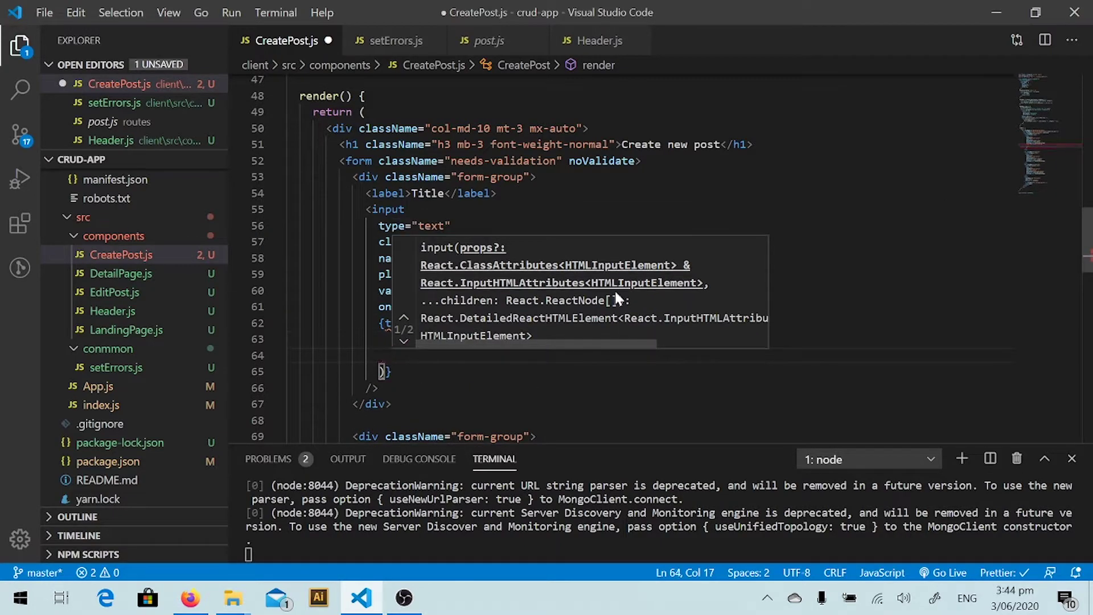
type("<d")
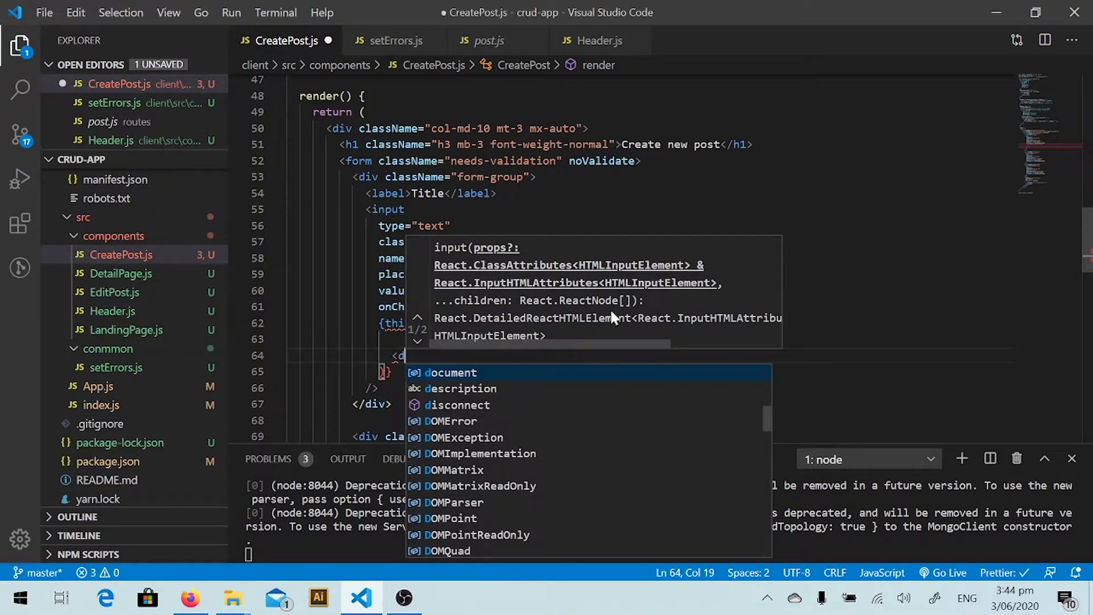
type("iv ")
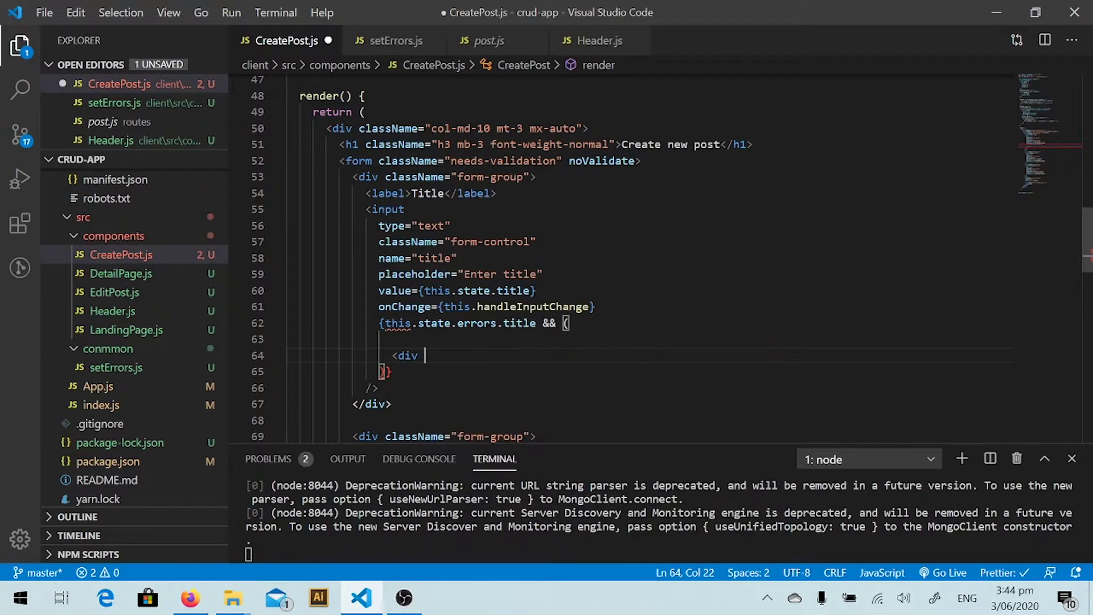
type("c")
key("Return")
type("=\"t")
type("ext-")
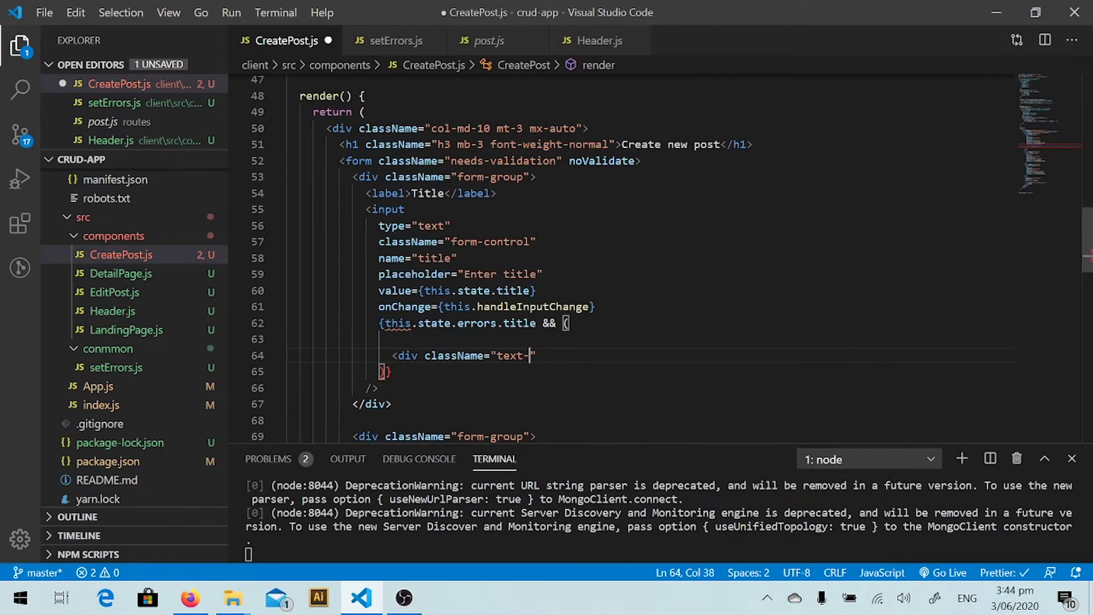
type("da")
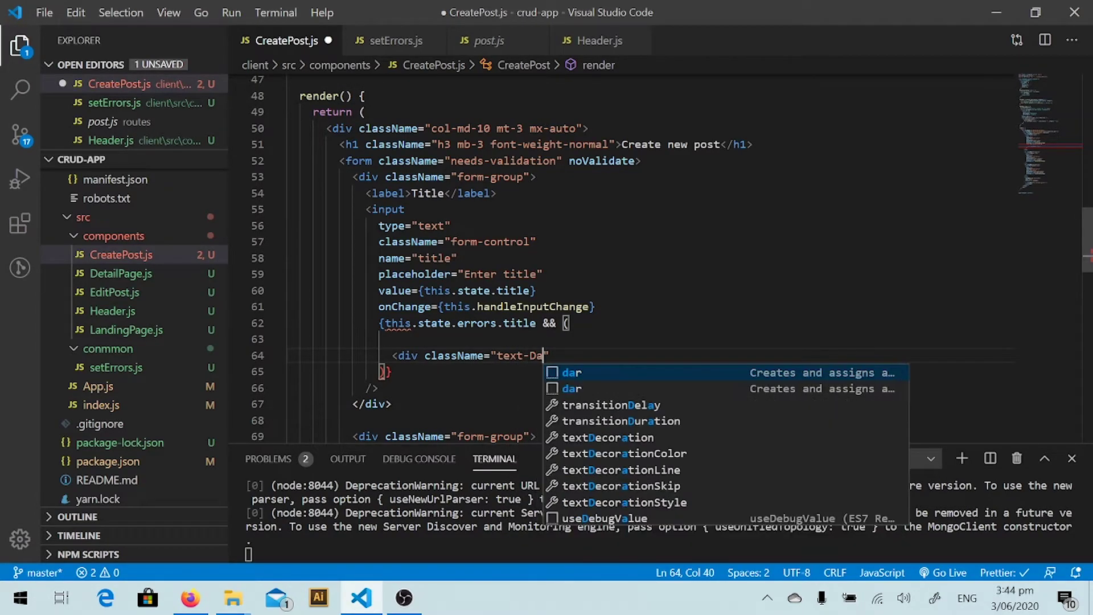
type("nger")
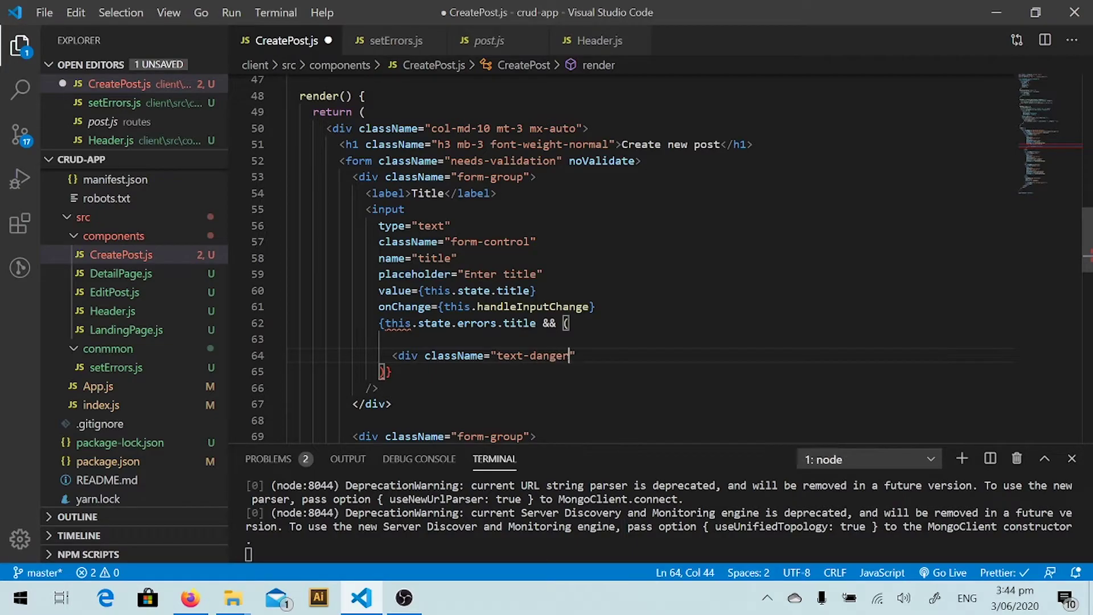
type("\">")
type("{")
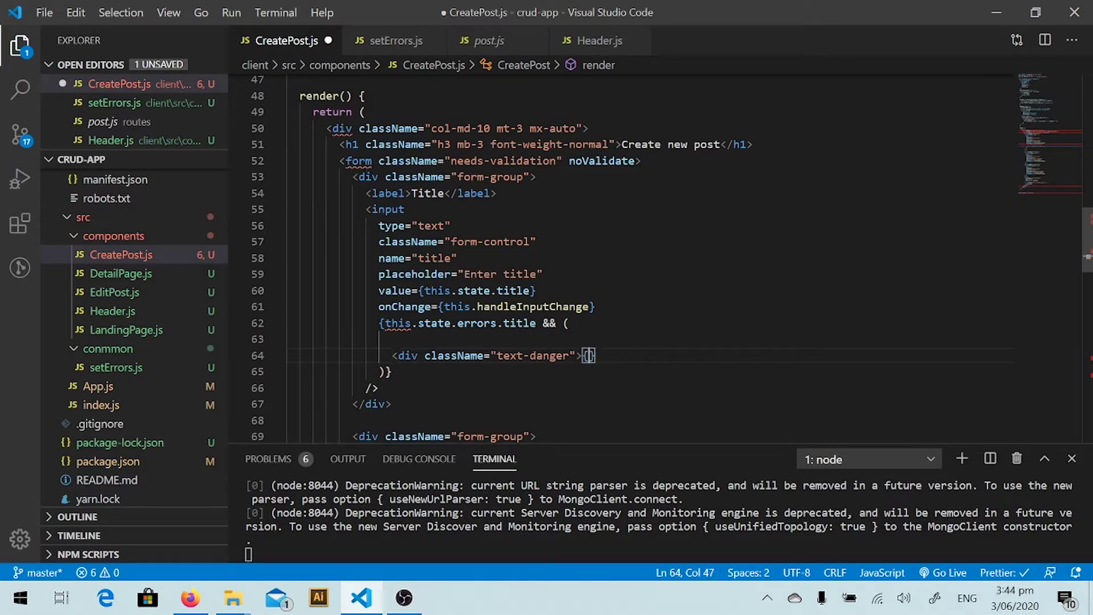
type("this.")
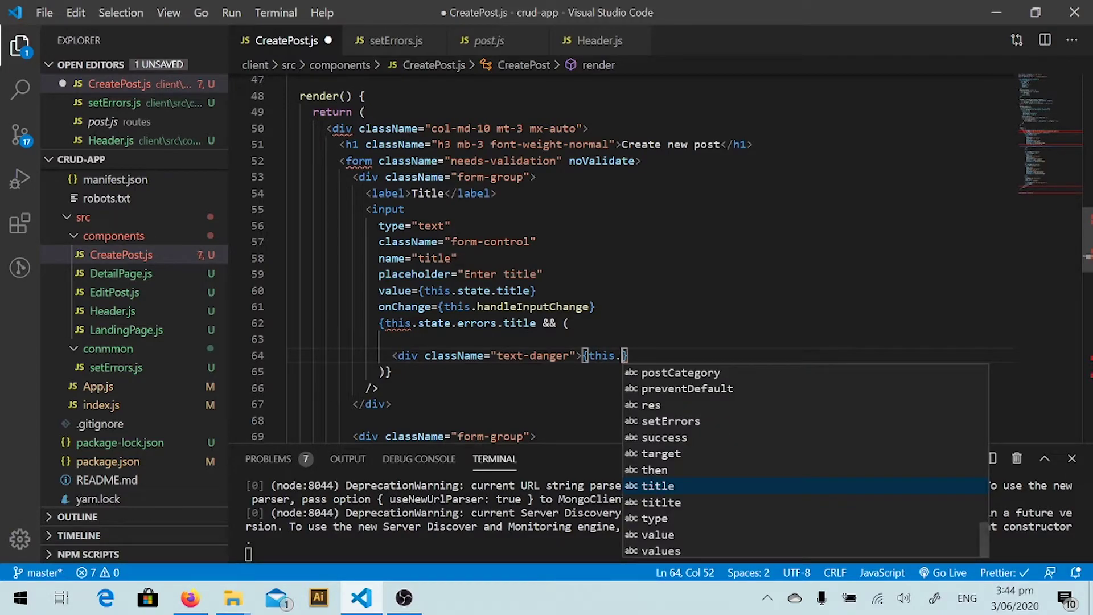
type("state.")
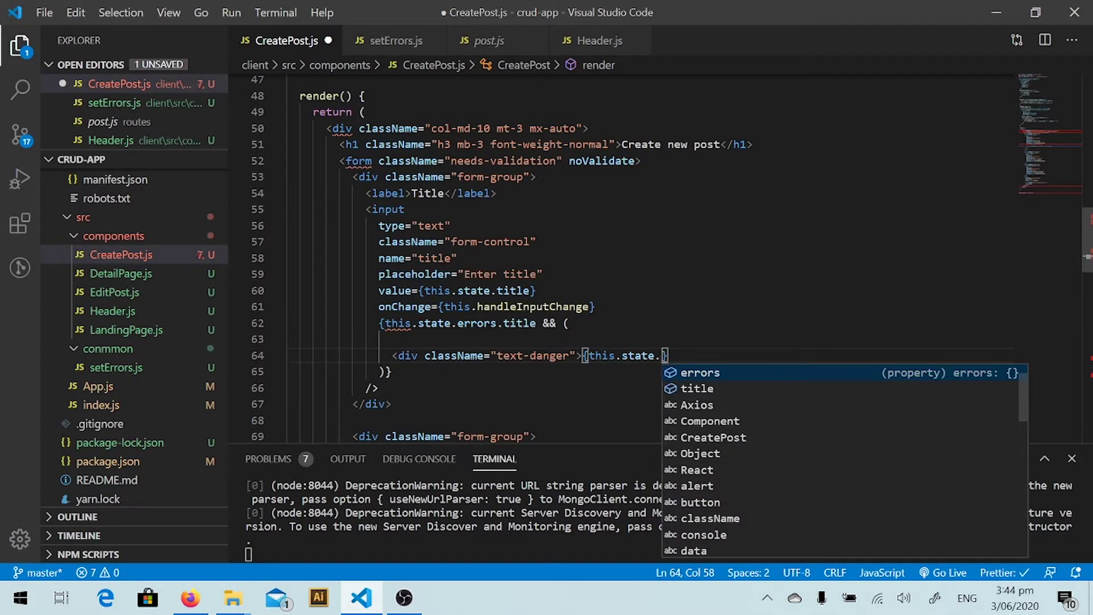
type("e")
key("Return")
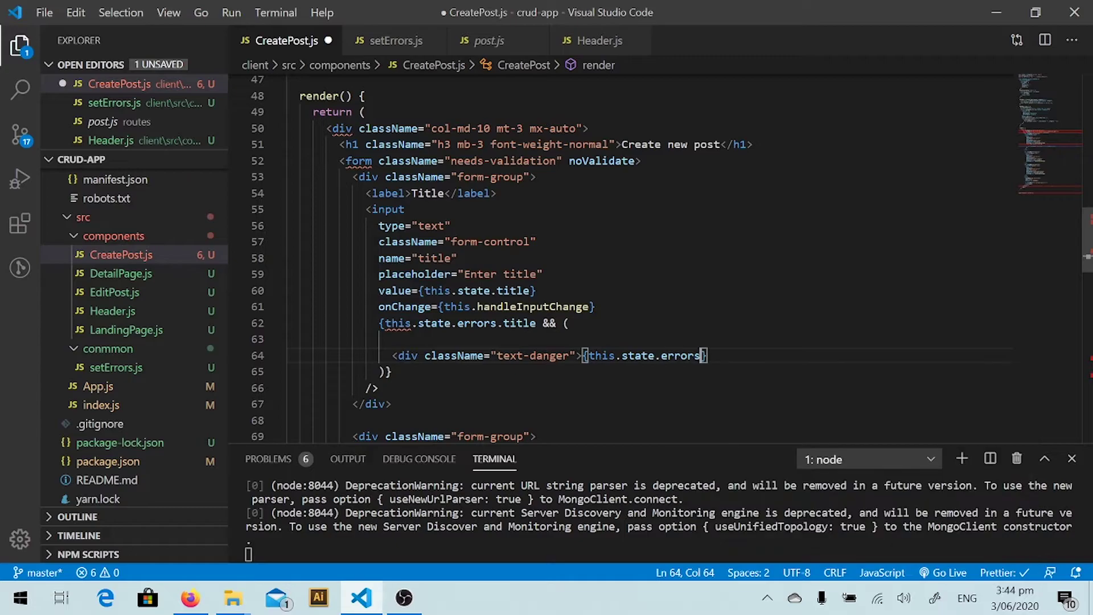
type(".tit")
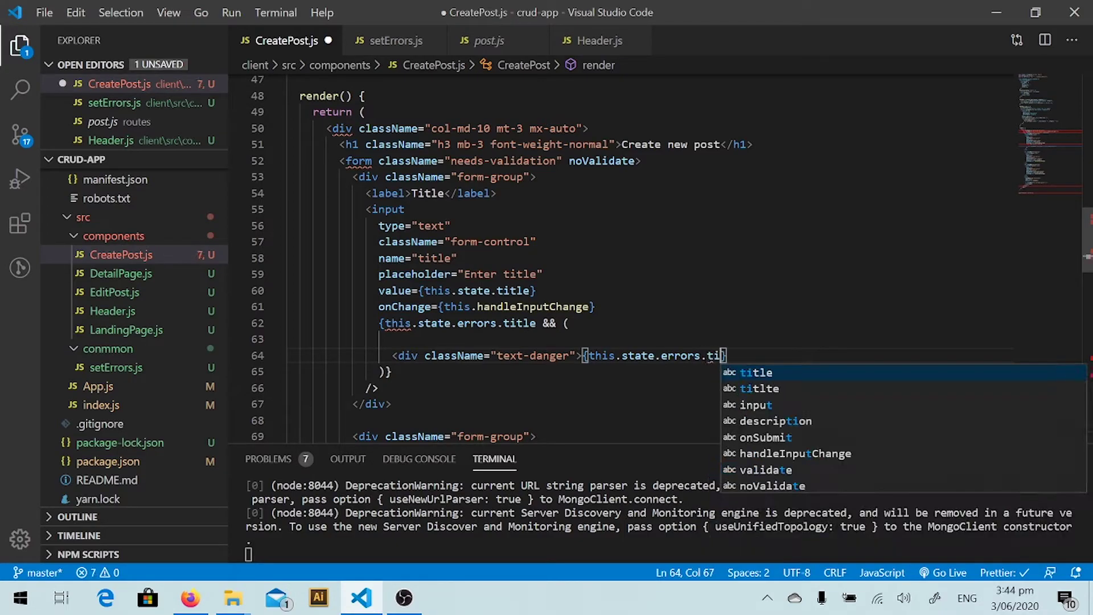
type("le")
key("Escape")
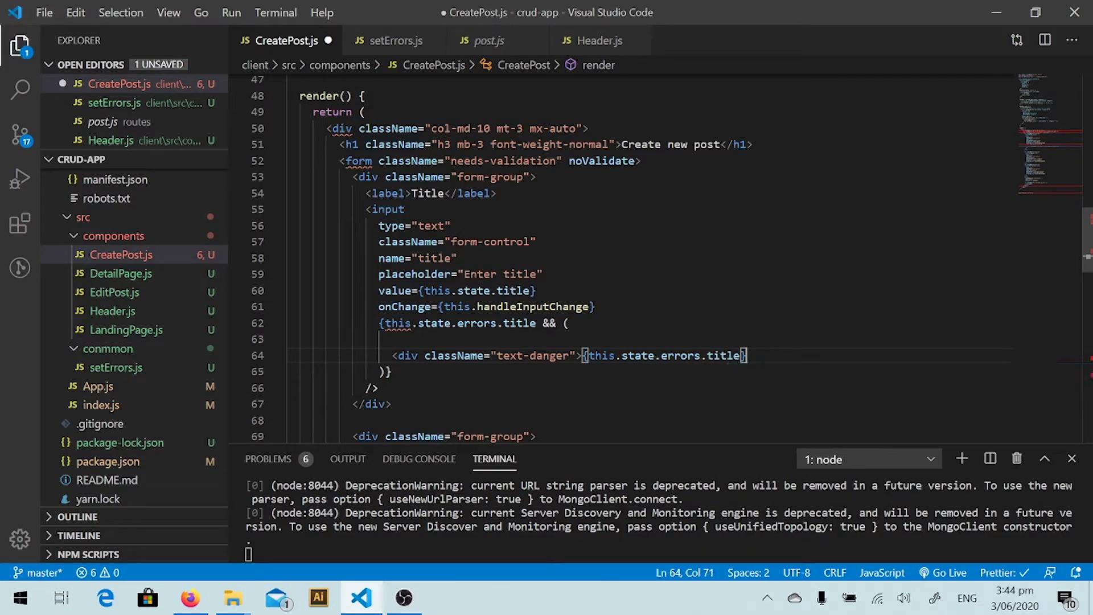
type("}</")
key("Return")
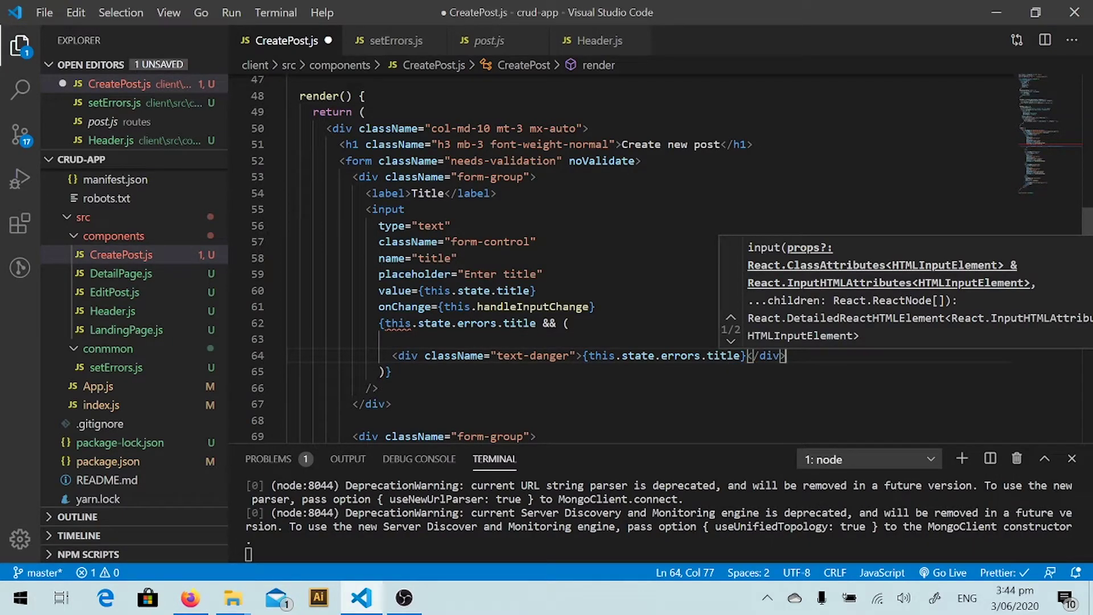
Save CreatePost.js and delete the empty line 63.
key("ctrl+s")
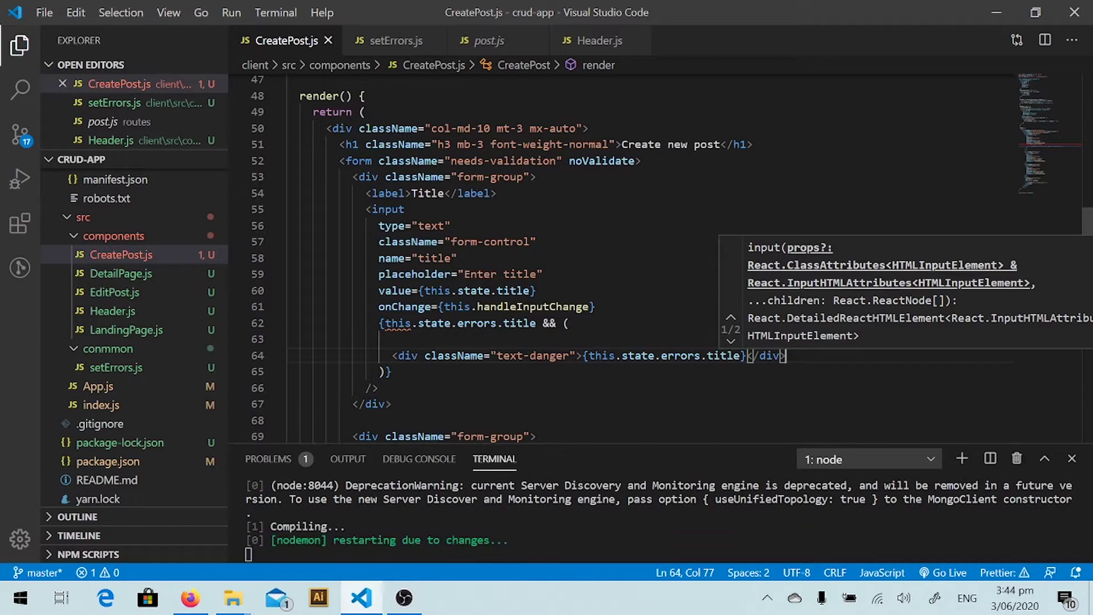
left_click(287, 339)
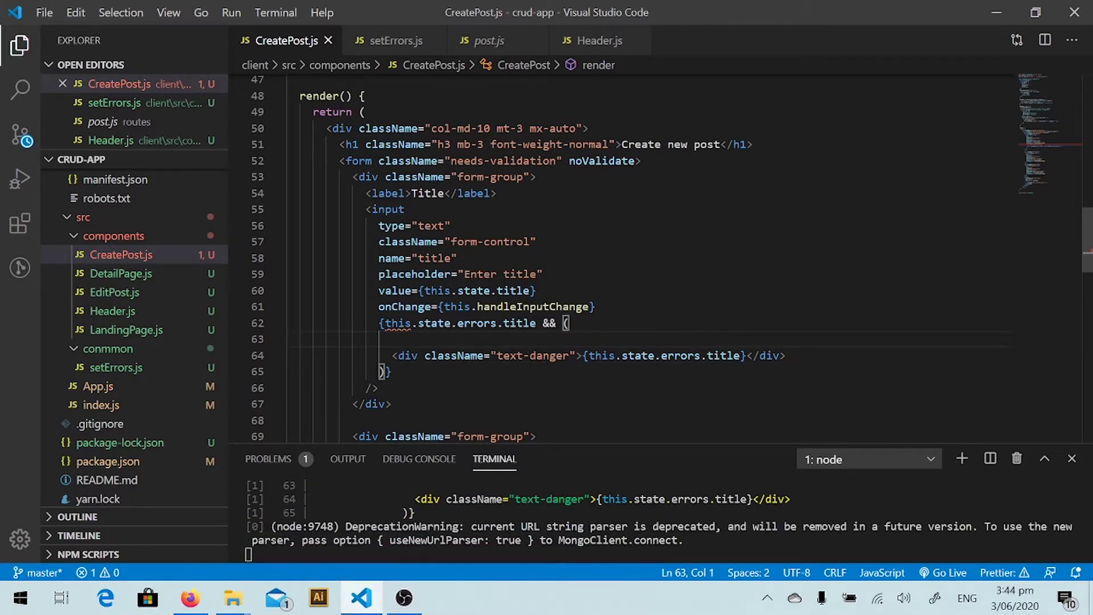
key("BackSpace")
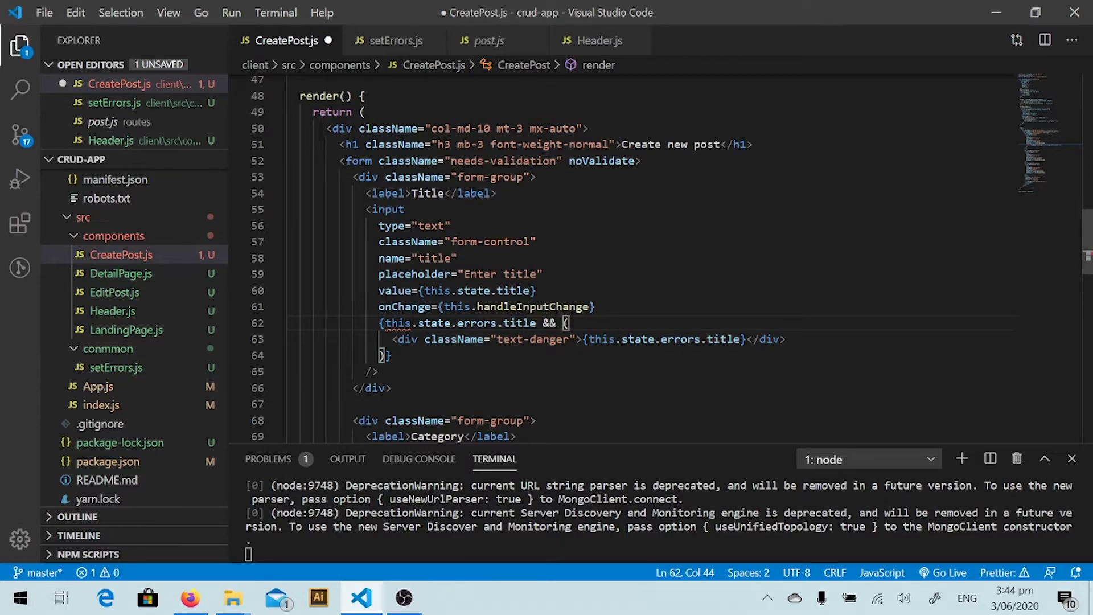
Move the title error block to just after the input's closing tag and save.
key("Home")
left_click(389, 356, "shift")
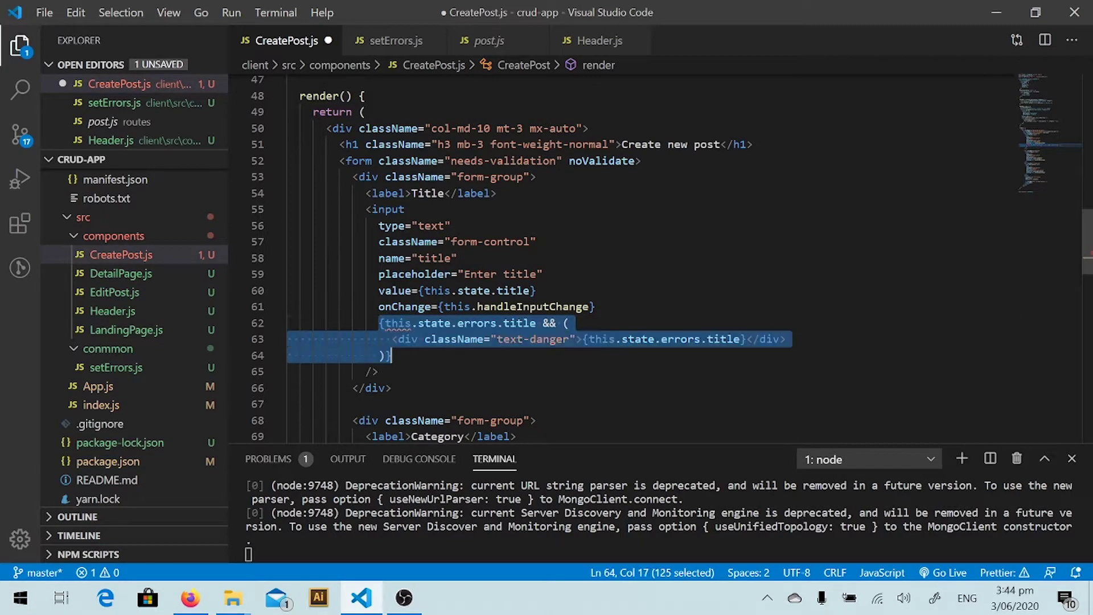
key("Delete")
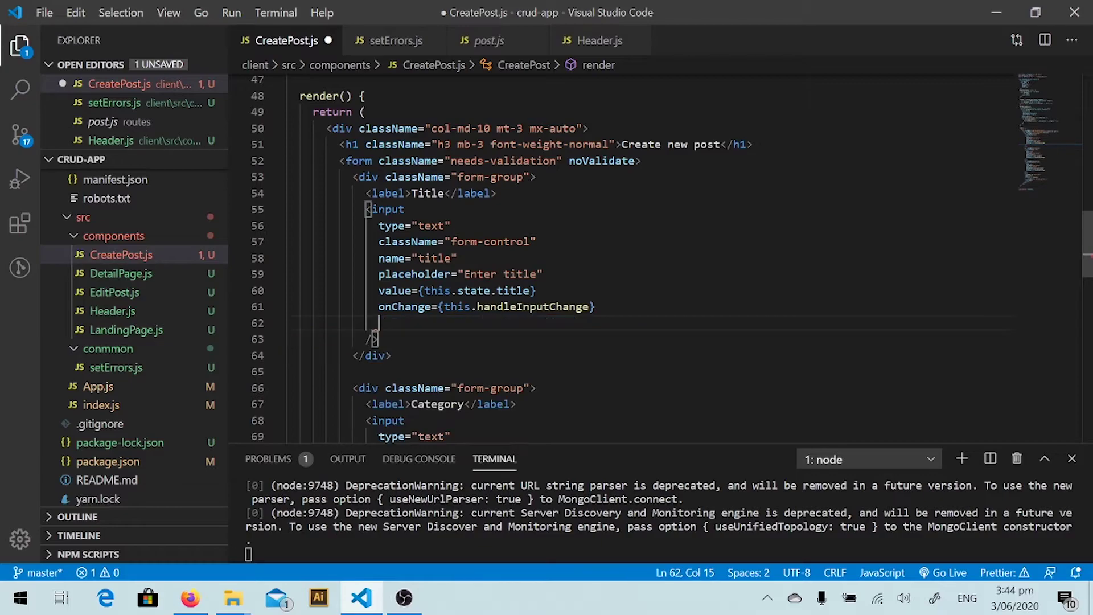
key("Down")
key("ctrl+v")
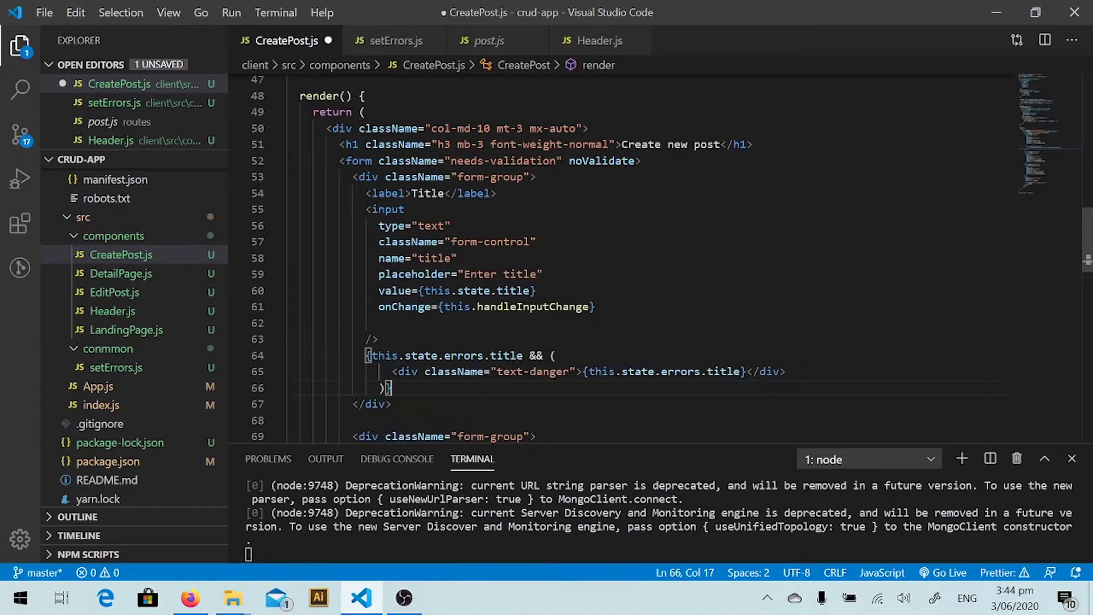
key("ctrl+s")
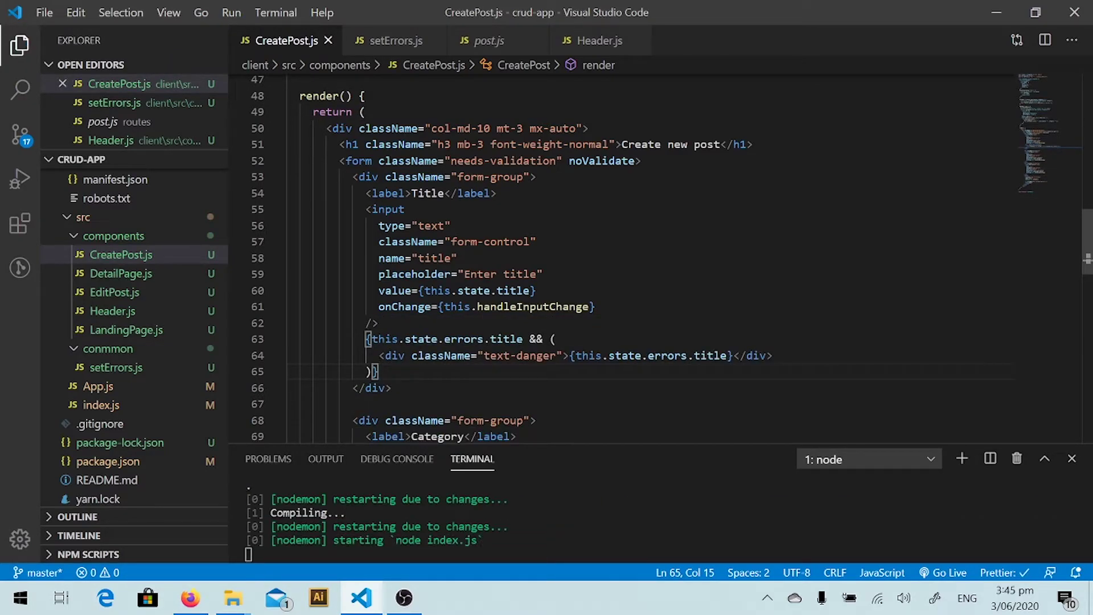
scroll(598, 257, "down", 1)
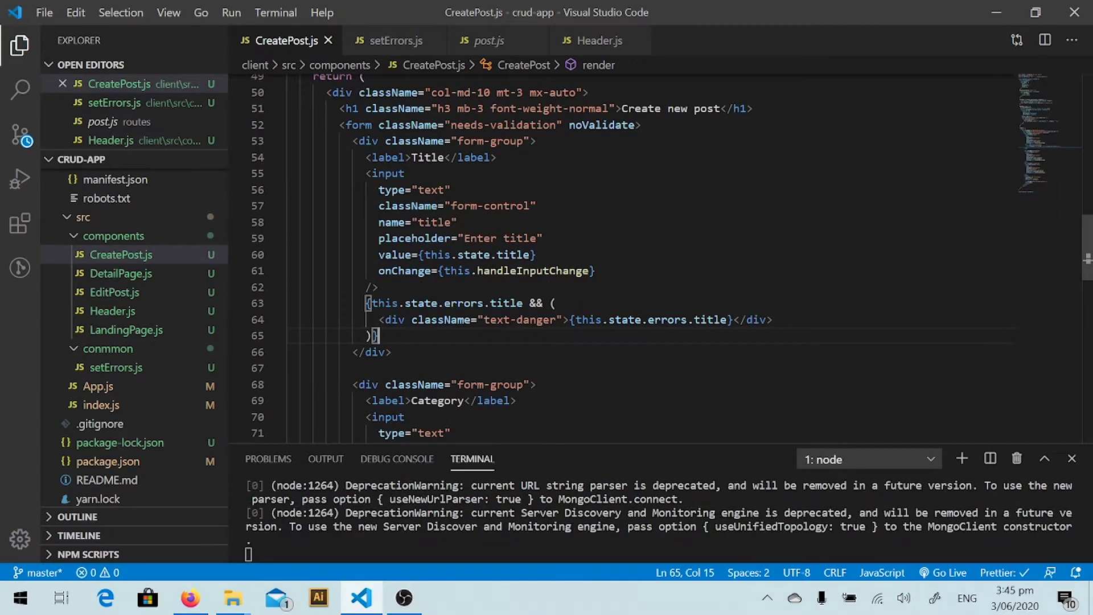
mouse_move(367, 302)
left_mouse_down()
mouse_move(291, 319)
mouse_move(378, 336)
left_mouse_up()
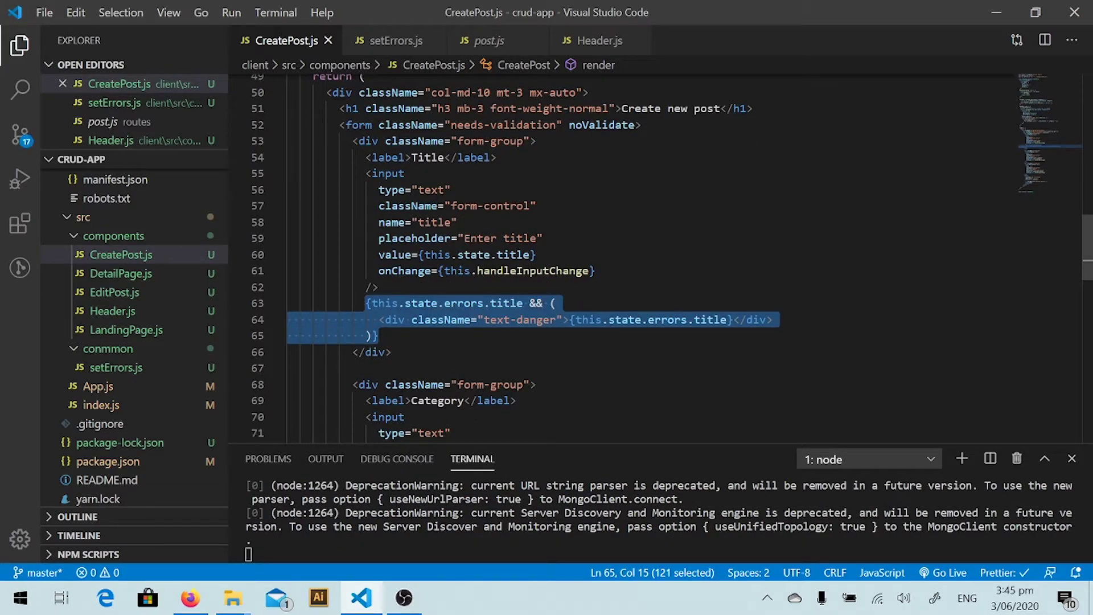
scroll(598, 256, "down", 1)
scroll(597, 256, "down", 1)
scroll(672, 259, "down", 1)
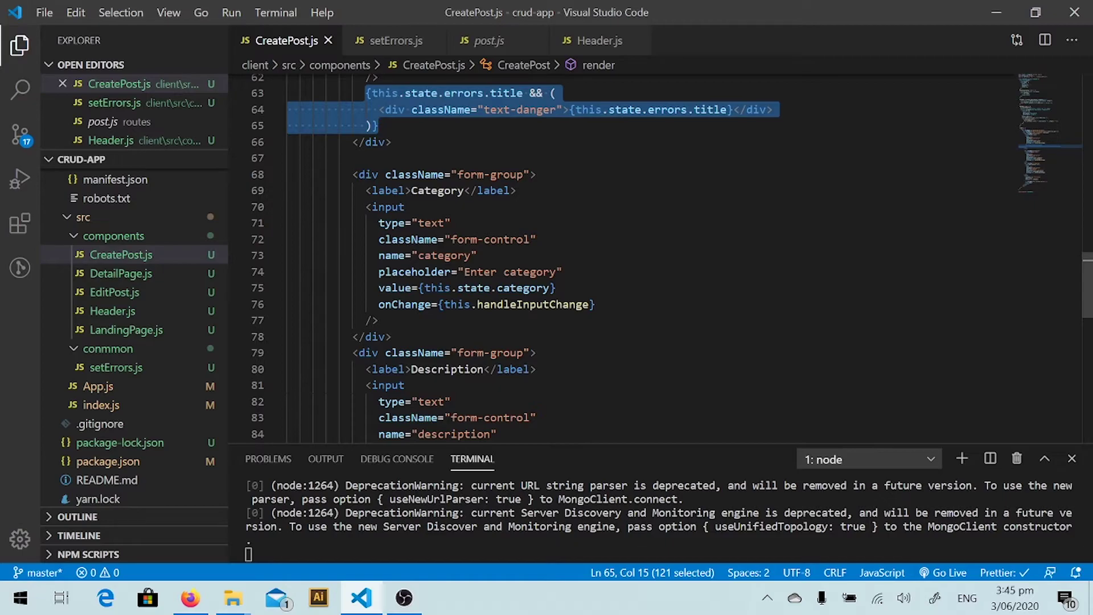
Paste a copy of the title error block below the category input.
key("ctrl+c")
left_click(378, 321)
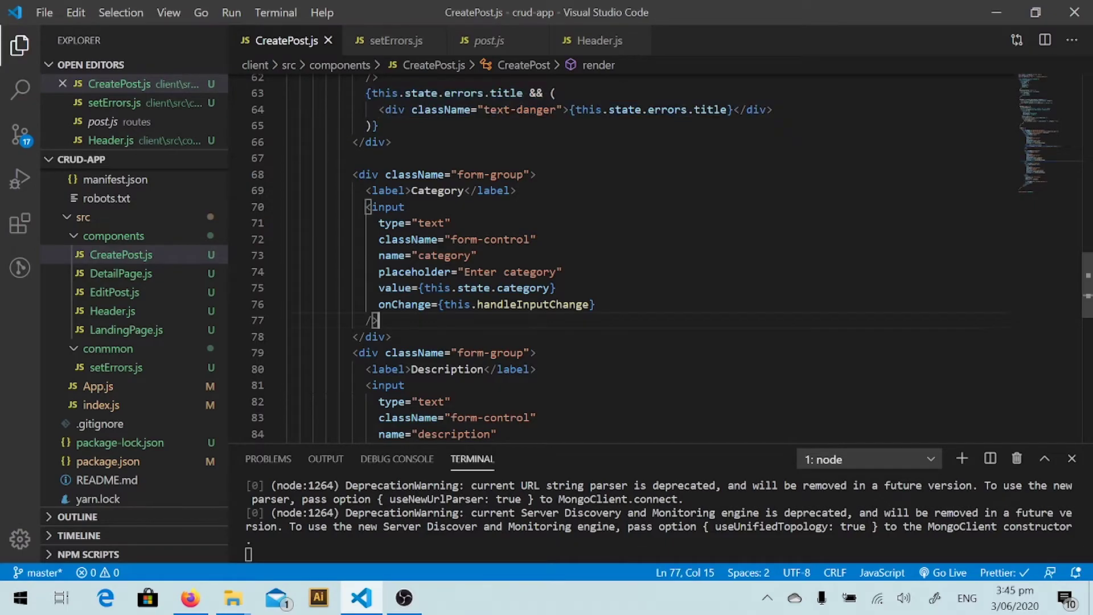
key("Return")
key("ctrl+v")
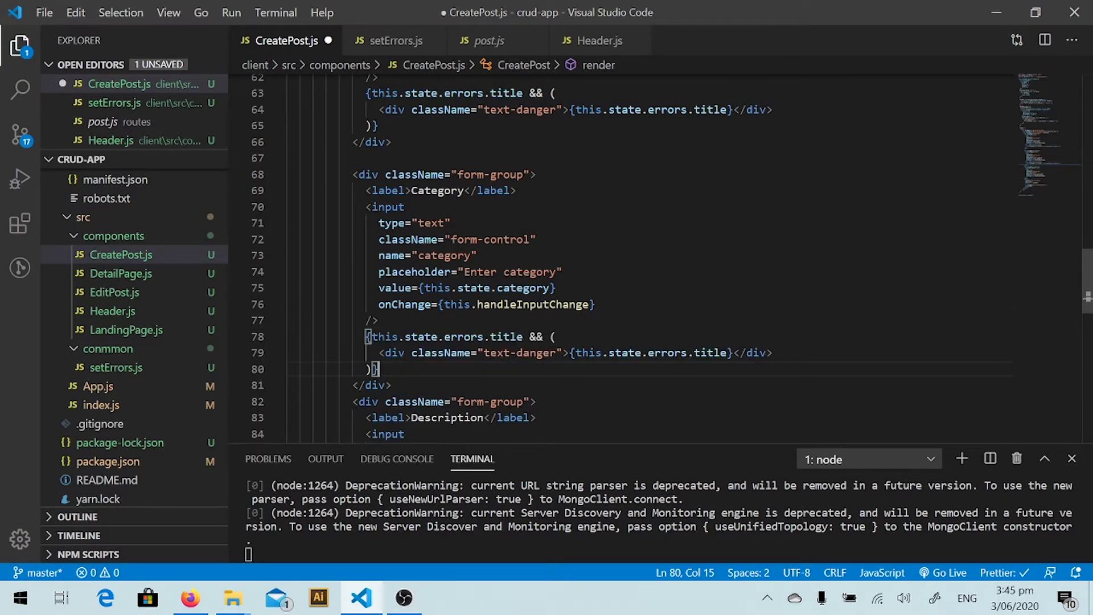
Change both 'title' references in the copied block to 'category'.
double_click(506, 336)
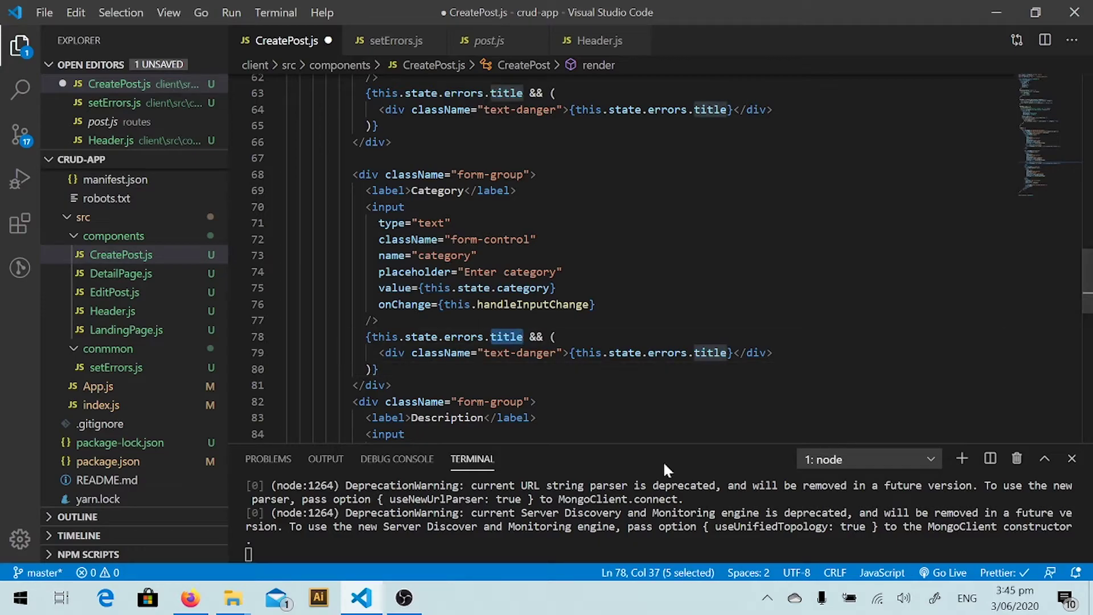
key("ctrl+d")
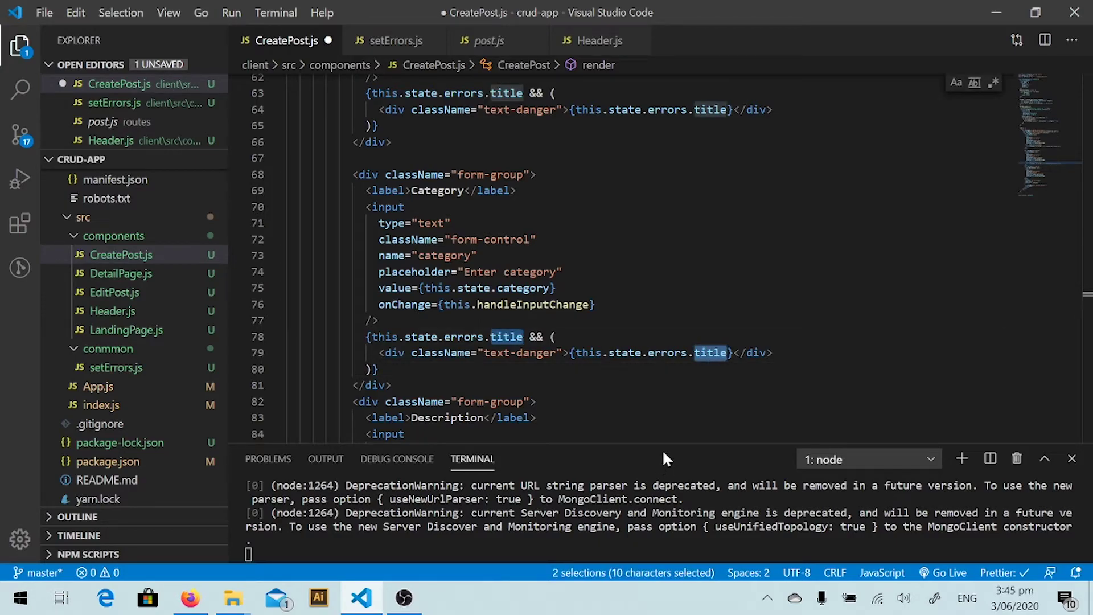
key("BackSpace")
type("ca")
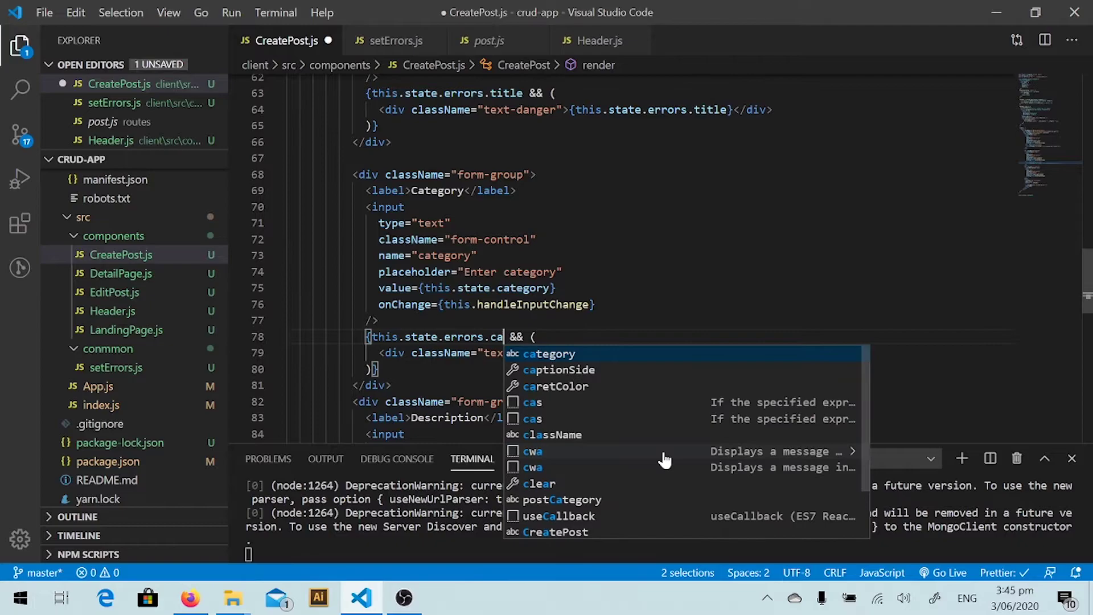
key("Return")
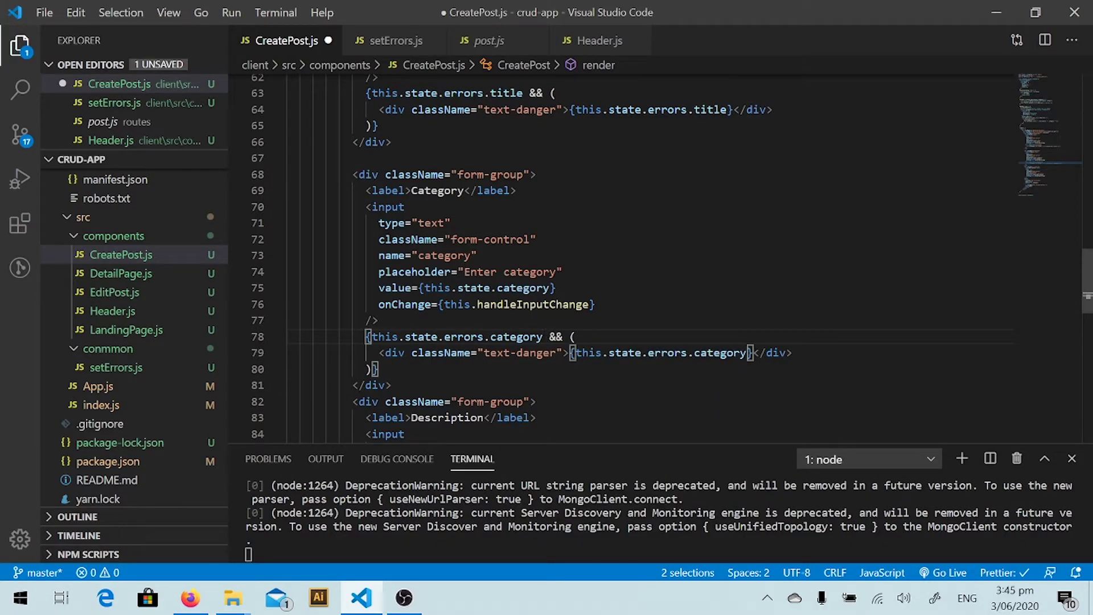
scroll(624, 256, "down", 2)
scroll(623, 256, "down", 3)
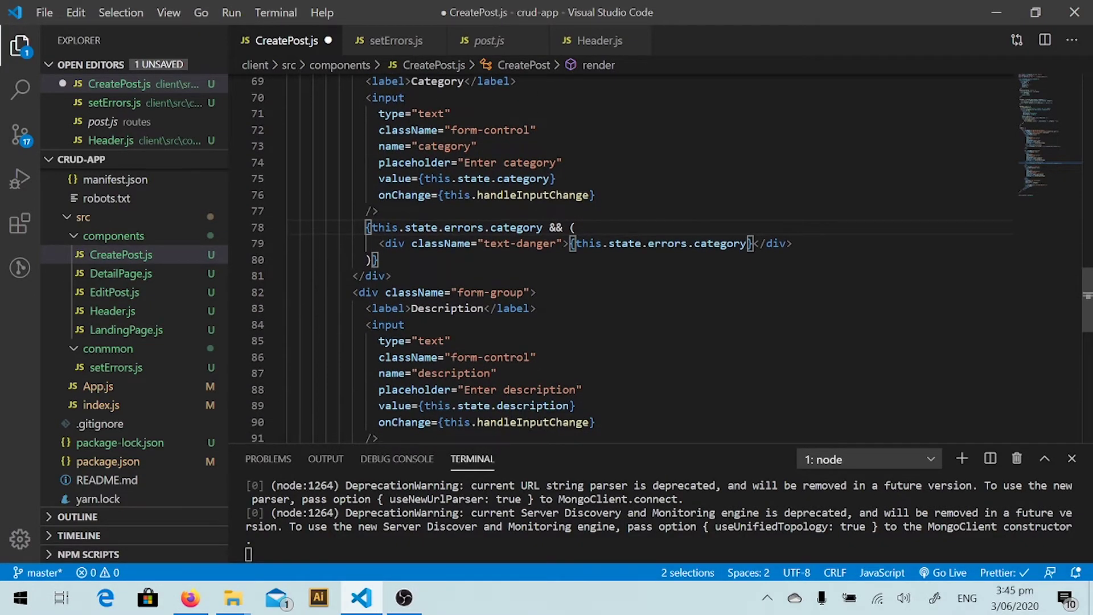
scroll(623, 256, "down", 1)
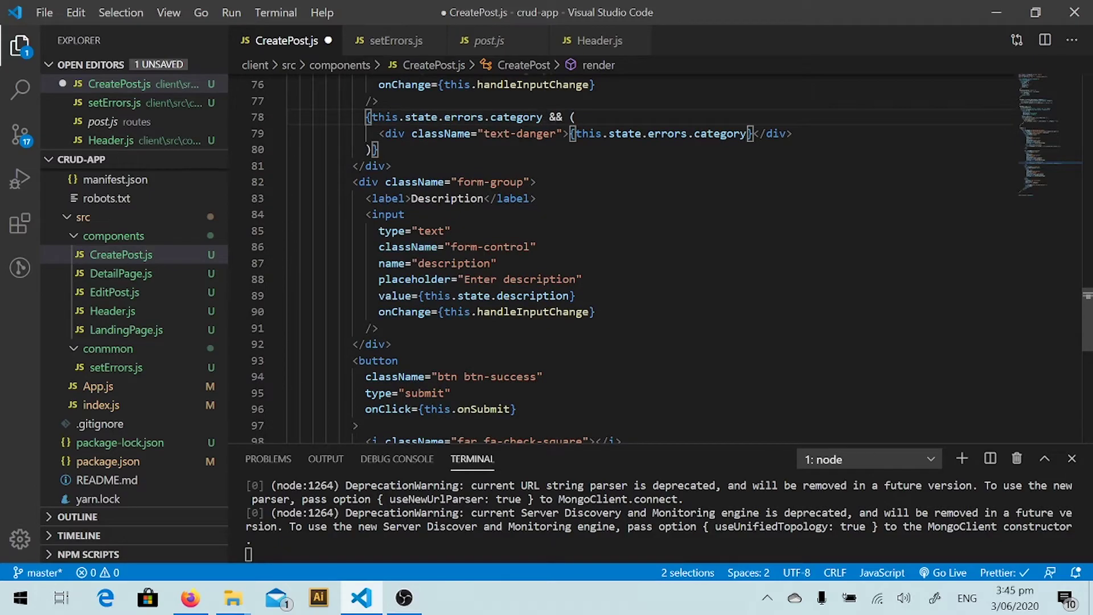
Paste another copy of the error block below the description input.
left_click(596, 312)
key("Down")
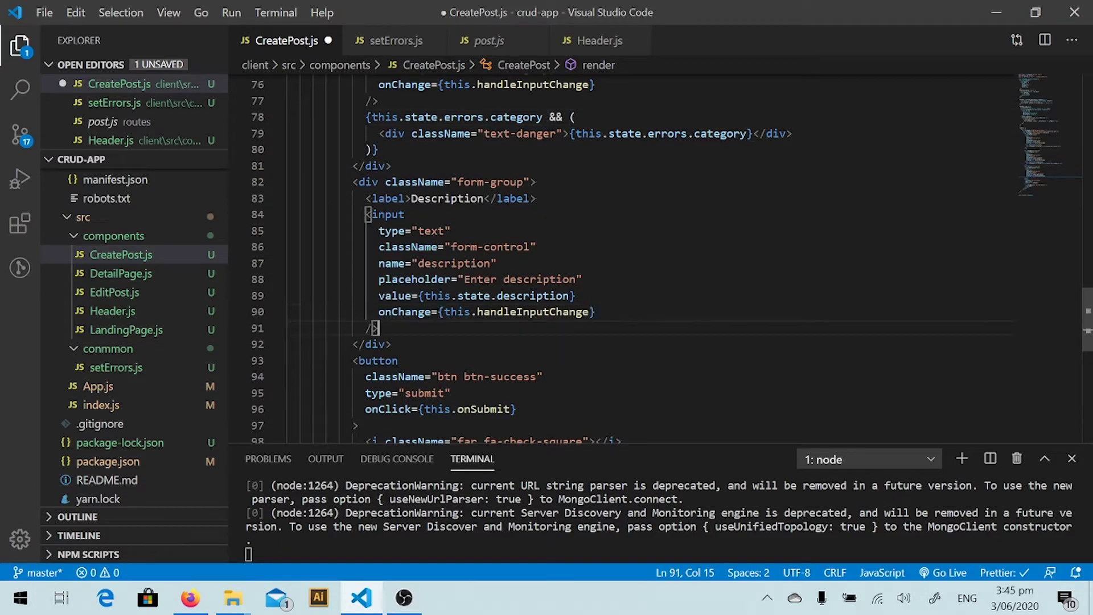
key("Return")
key("ctrl+v")
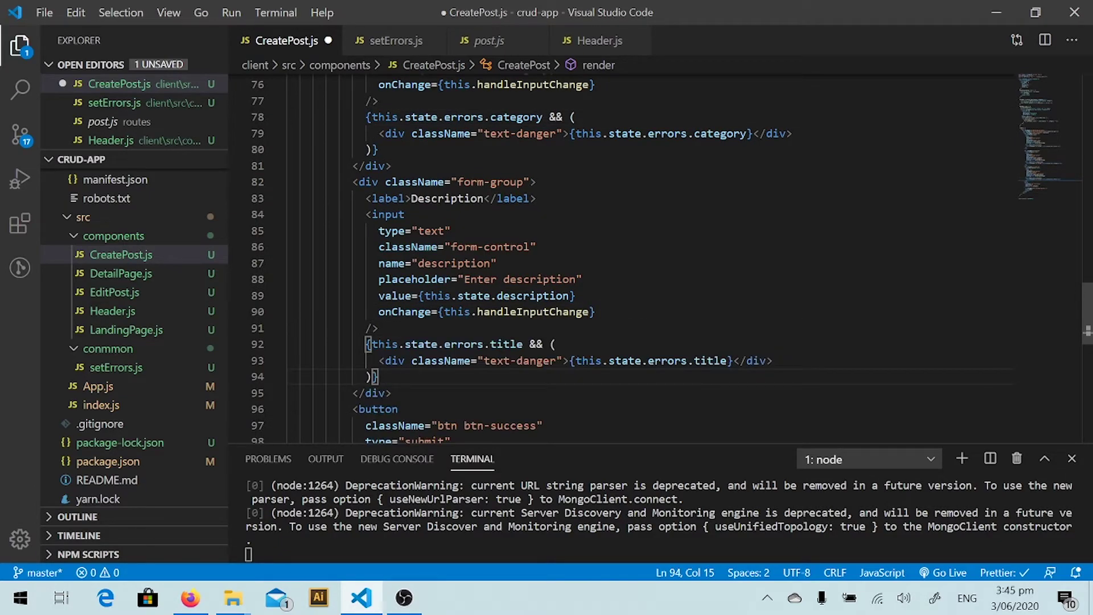
Make the new block's check and message use errors.direction, then save CreatePost.js.
double_click(506, 344)
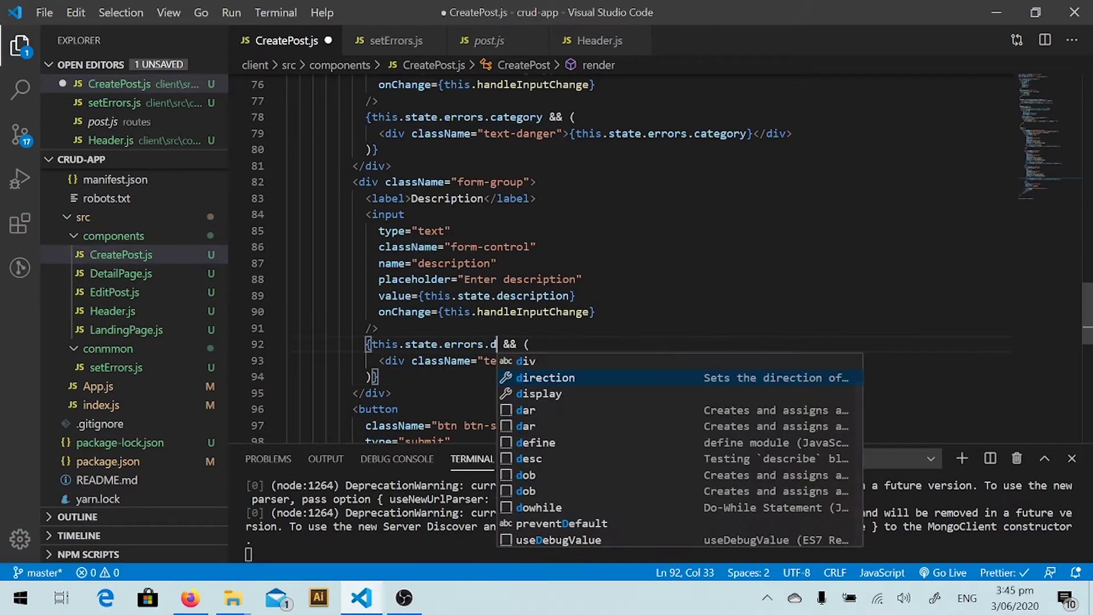
type("d")
key("Return")
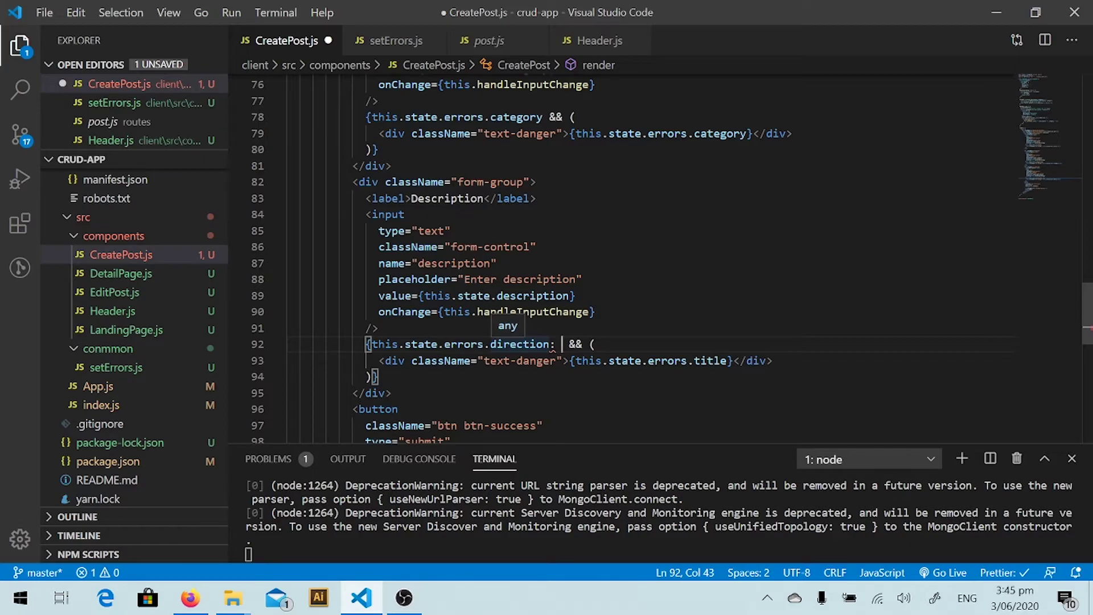
key("BackSpace")
key("BackSpace")
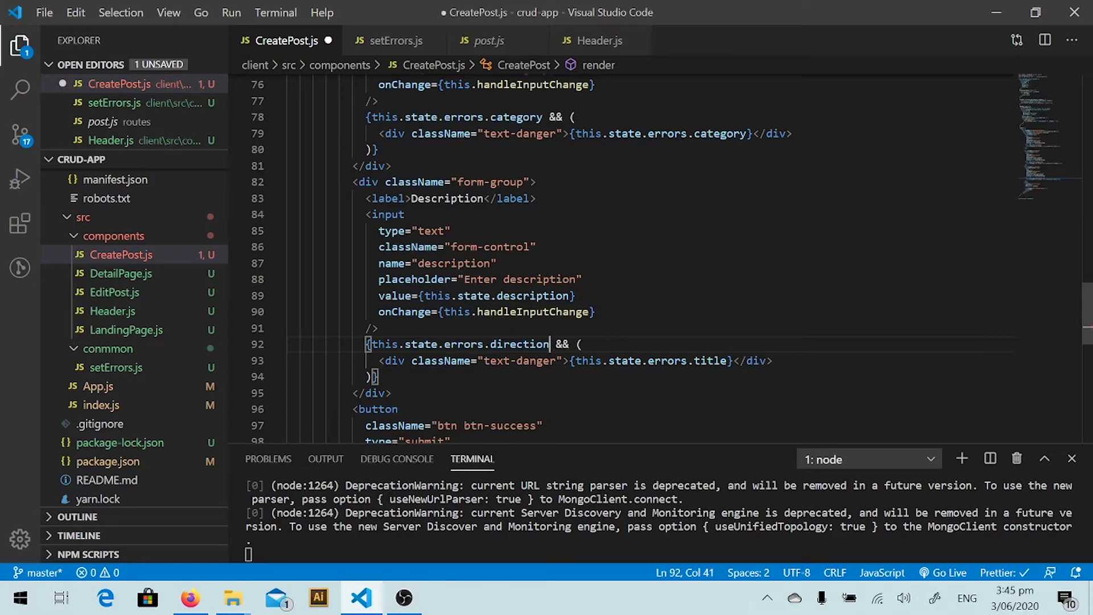
key("ctrl+d")
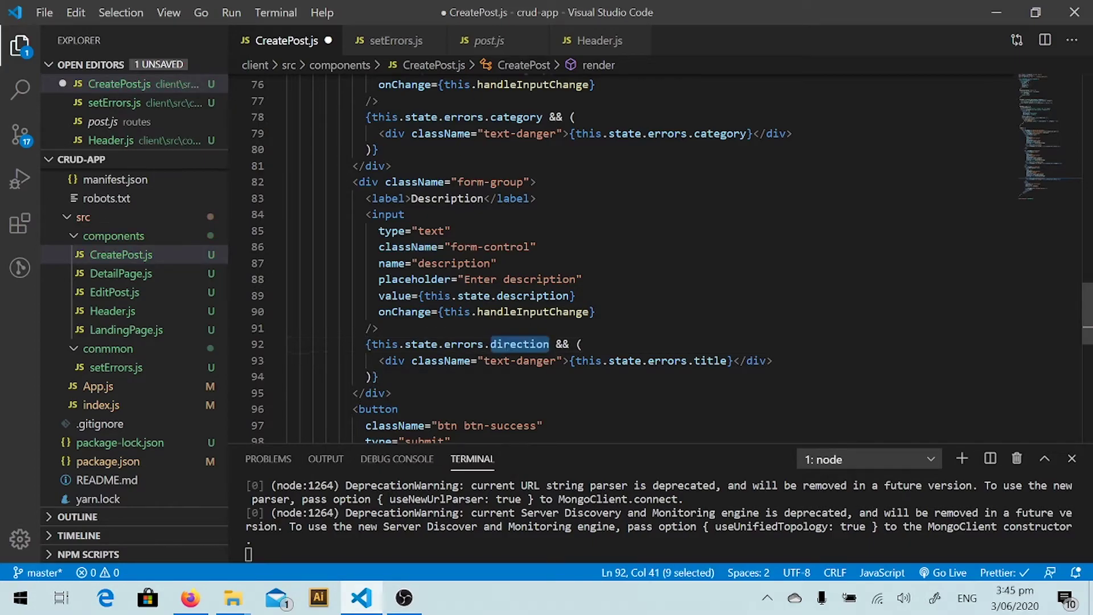
double_click(710, 360)
key("ctrl+v")
key("ctrl+s")
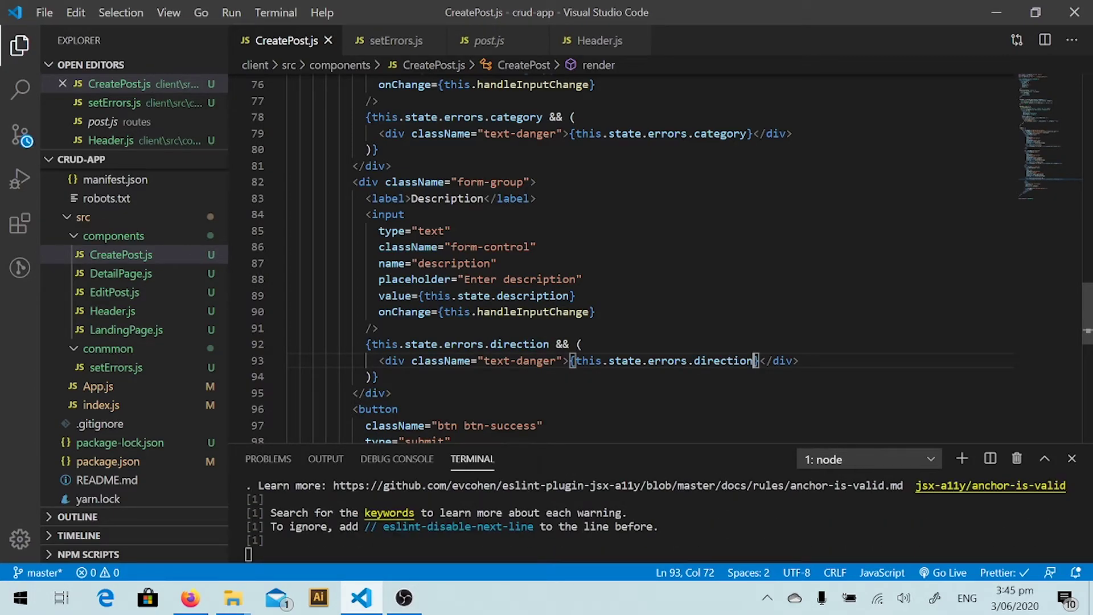
Submit an empty Add New Post form in Firefox, then switch back to VS Code.
left_click(191, 599)
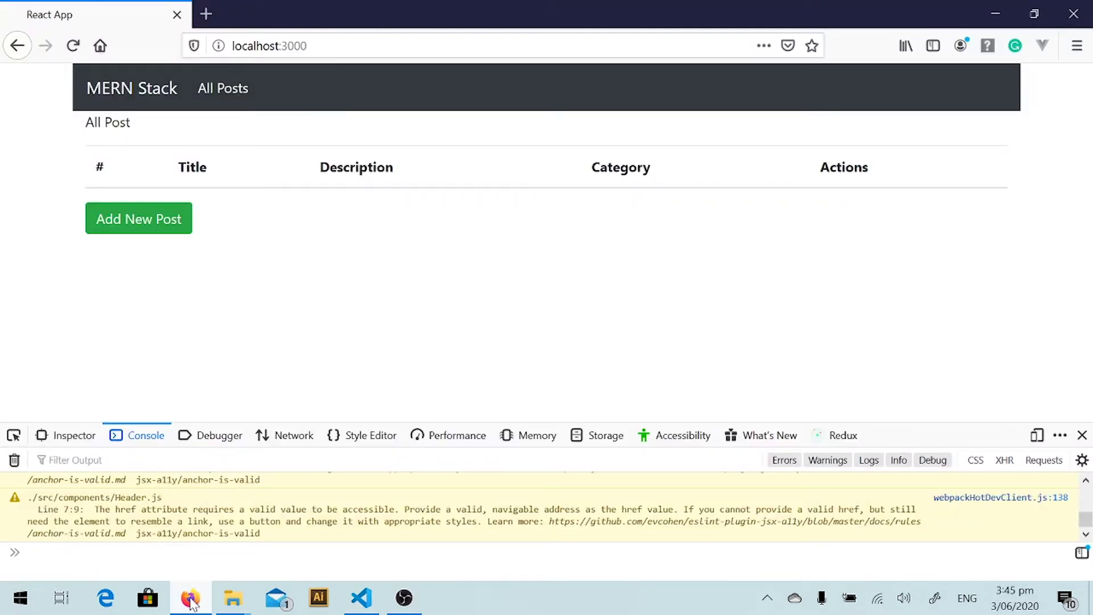
scroll(134, 286, "down", 2)
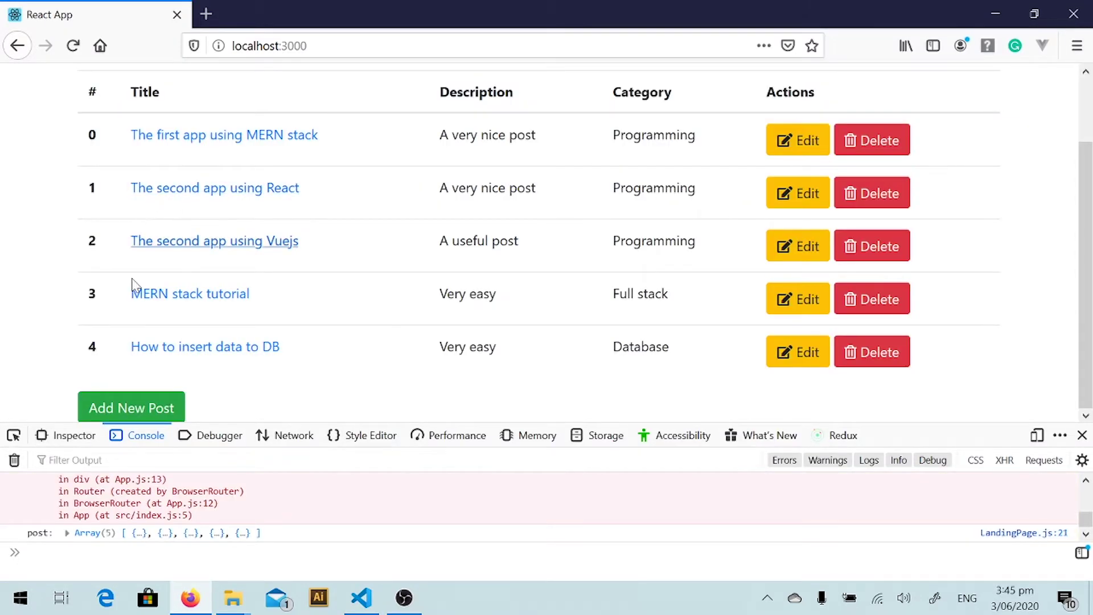
left_click(135, 409)
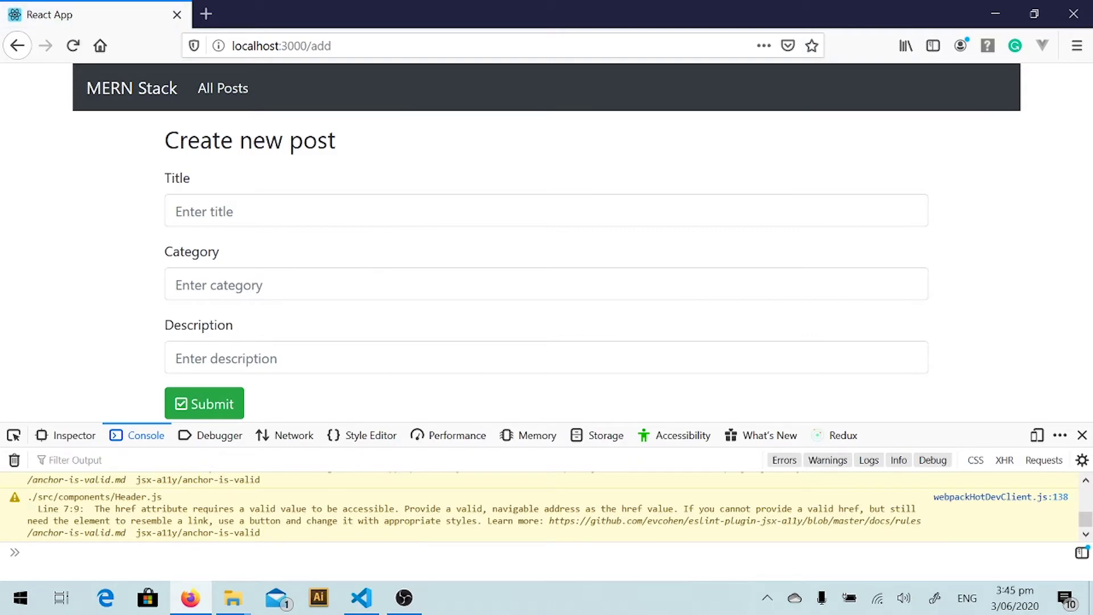
left_click(223, 403)
scroll(330, 305, "down", 1)
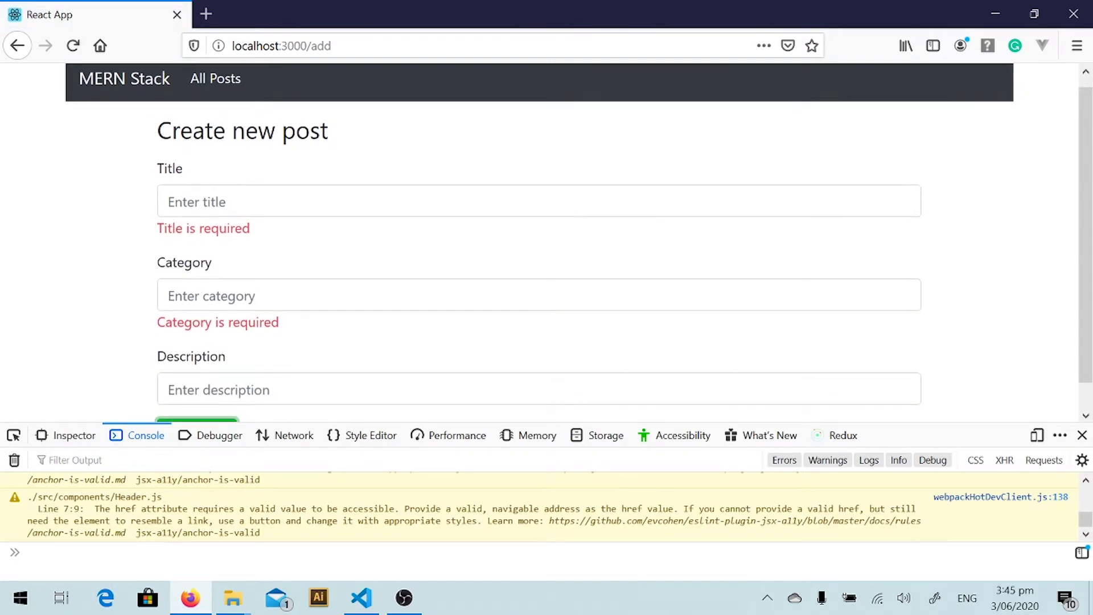
key("shift+Tab")
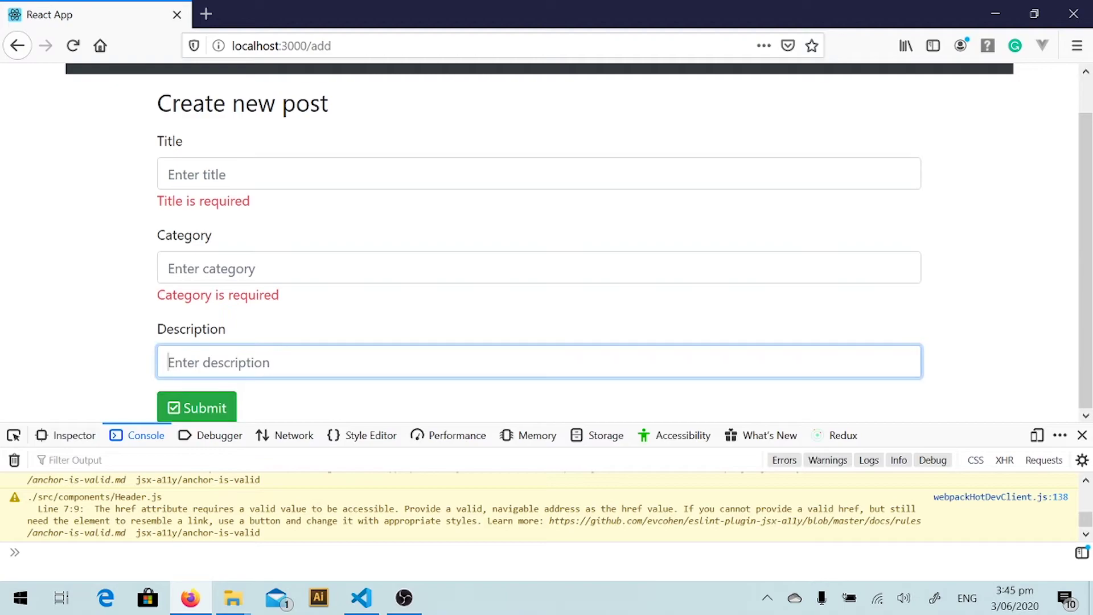
key("alt+Tab")
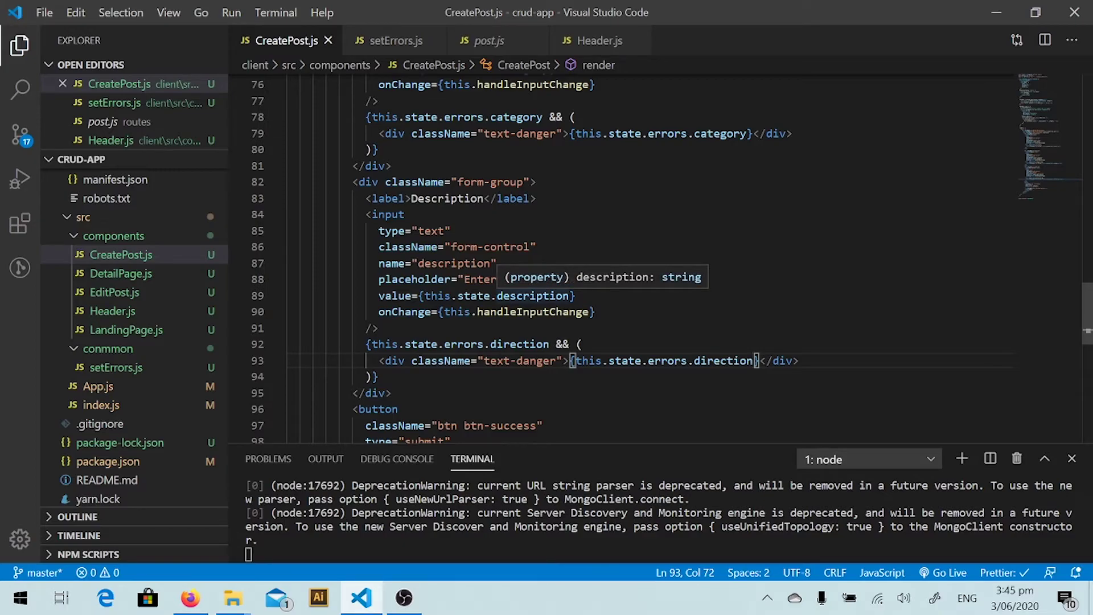
Change errors.direction to errors.description in both the error check and message.
double_click(516, 344)
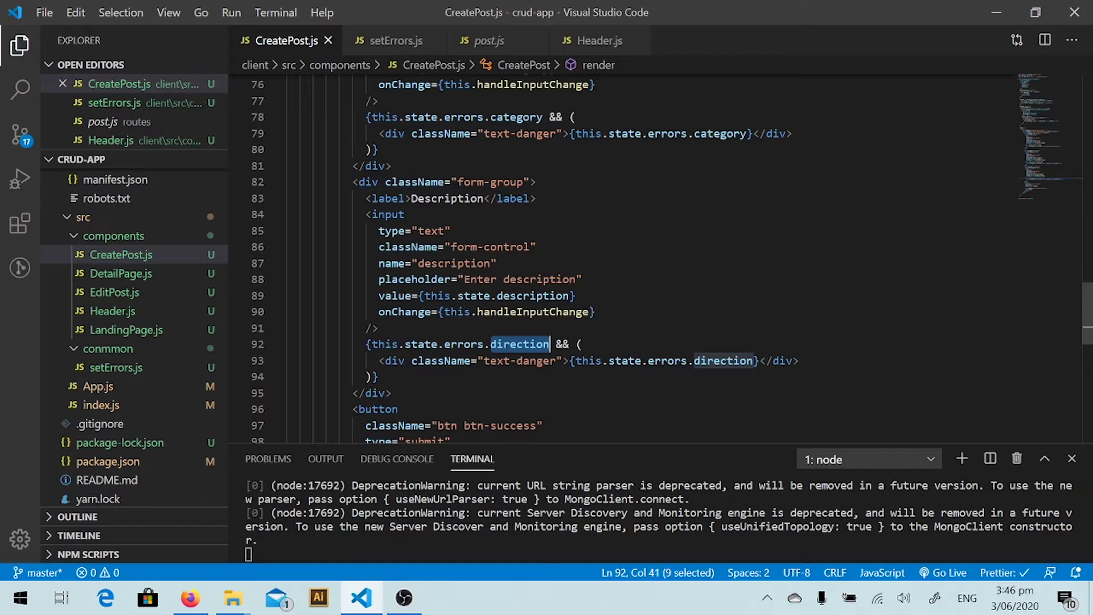
key("BackSpace")
type("d")
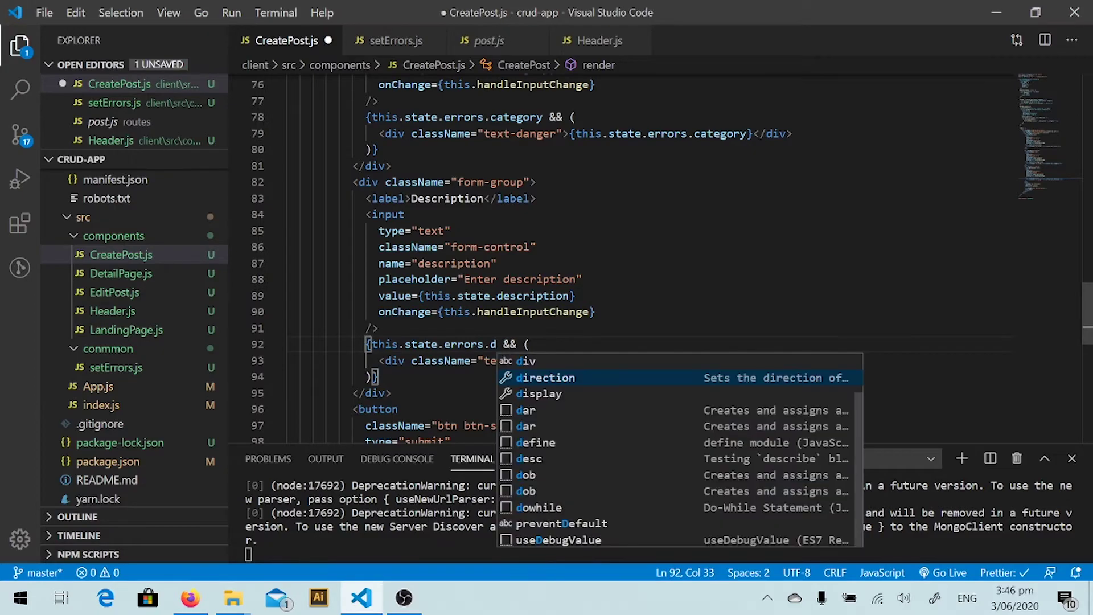
type("es")
key("Return")
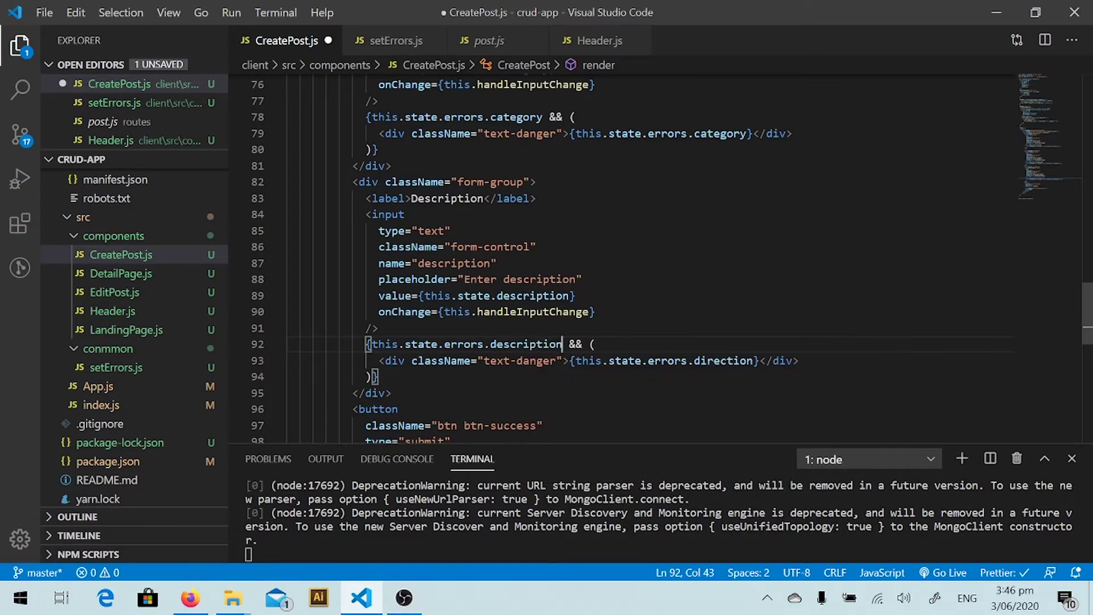
double_click(726, 360)
type("de")
key("Return")
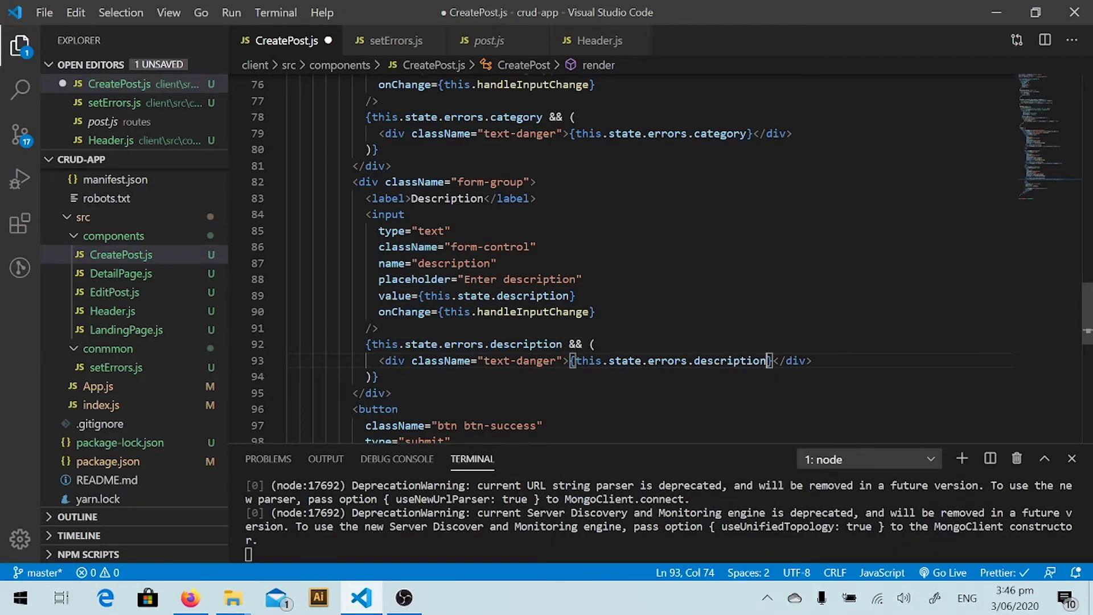
key("alt+Tab")
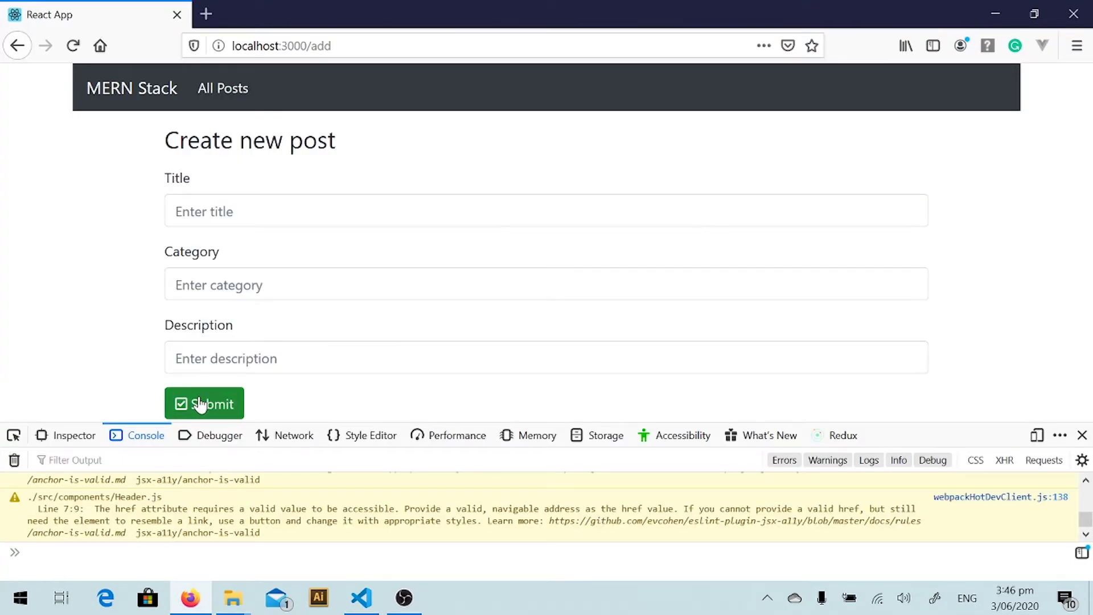
Submit the empty form, then submit title 'title', category 'category', description 'description'.
left_click(197, 407)
scroll(316, 371, "down", 2)
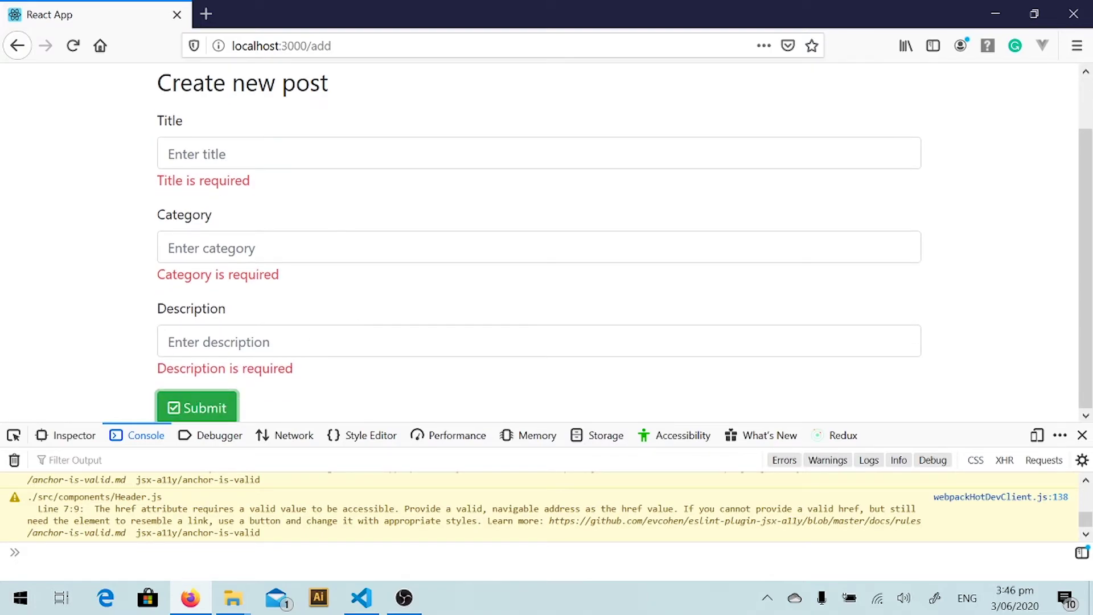
left_click(538, 153)
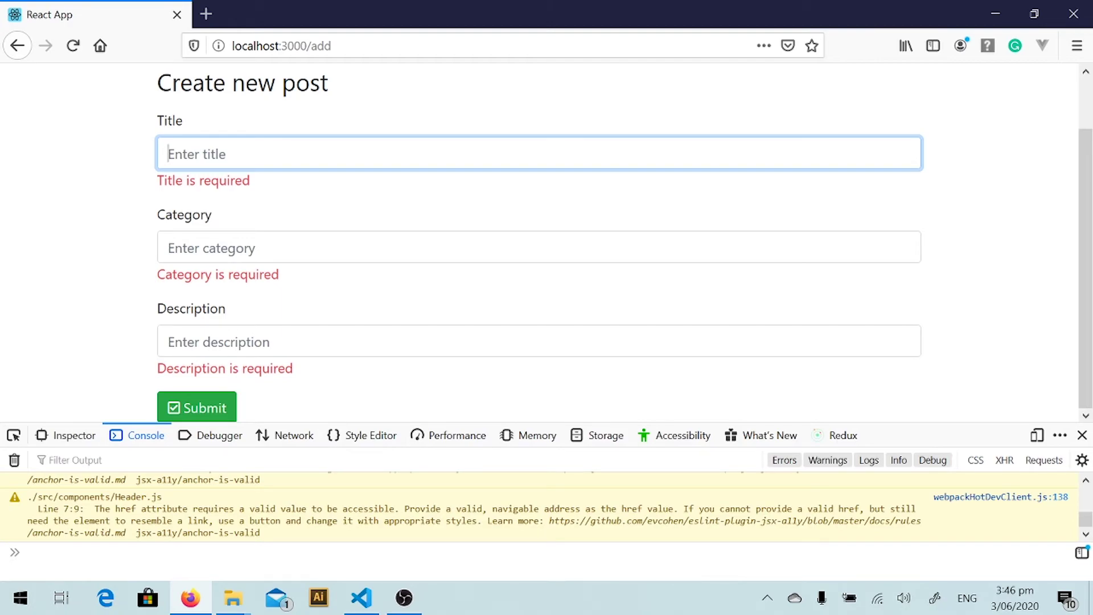
type("title")
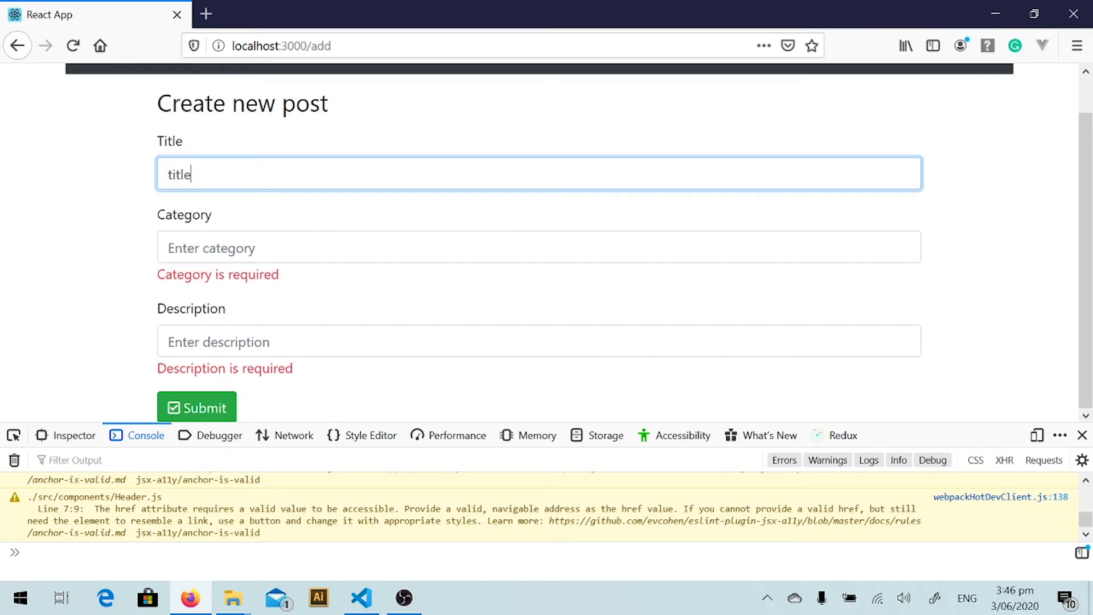
key("Tab")
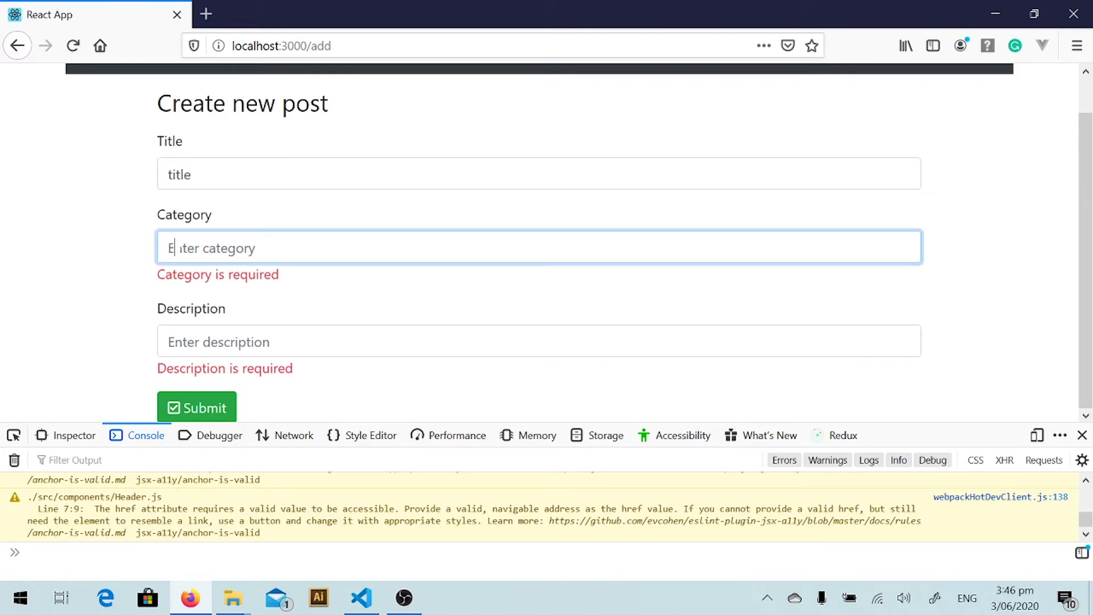
type("cate")
key("BackSpace")
type("ego")
type("ry")
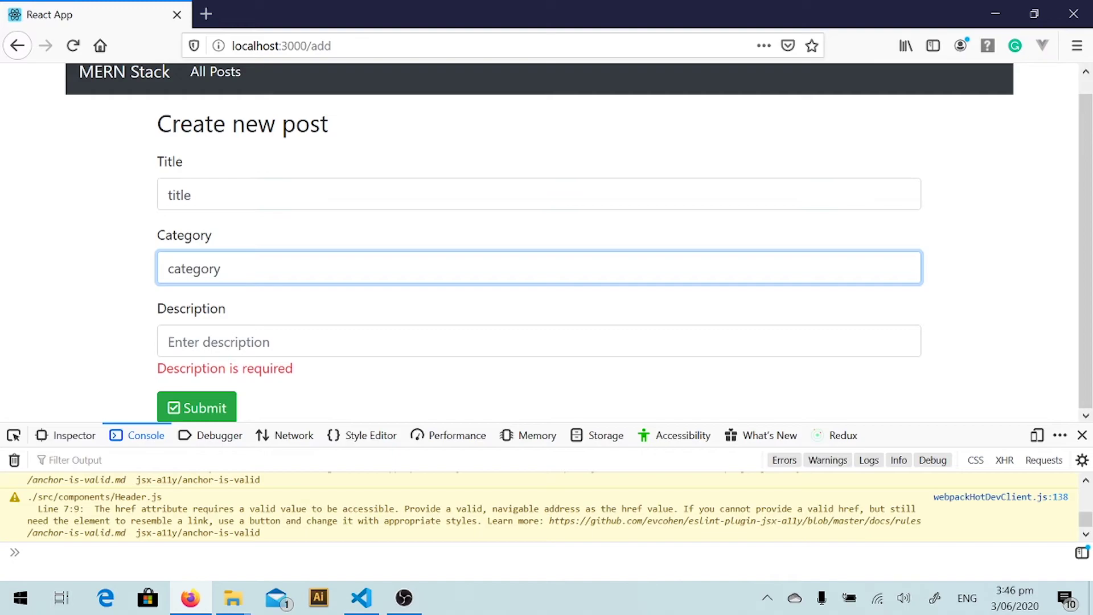
key("Tab")
type("descriptio")
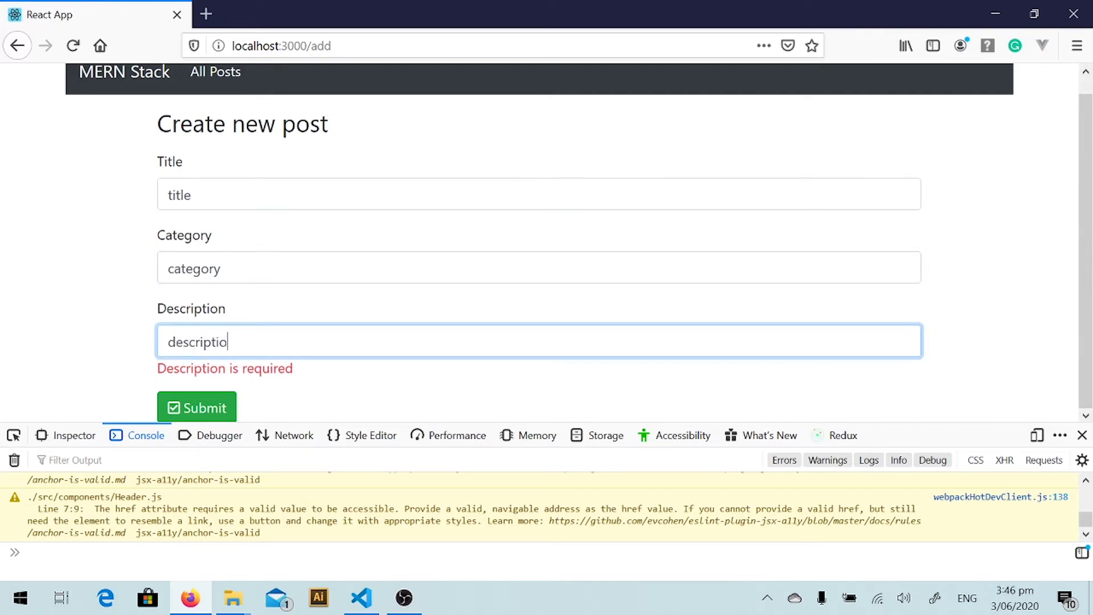
type("n")
key("Return")
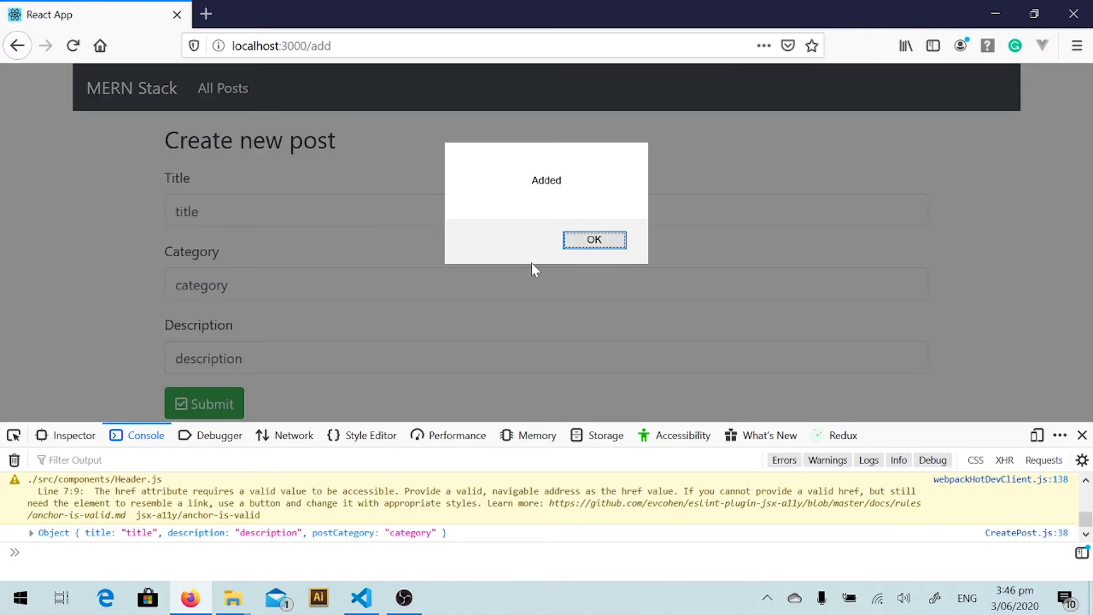
Dismiss the Added alert, open the new 'title' post from All Posts, then return to the list.
left_click(592, 241)
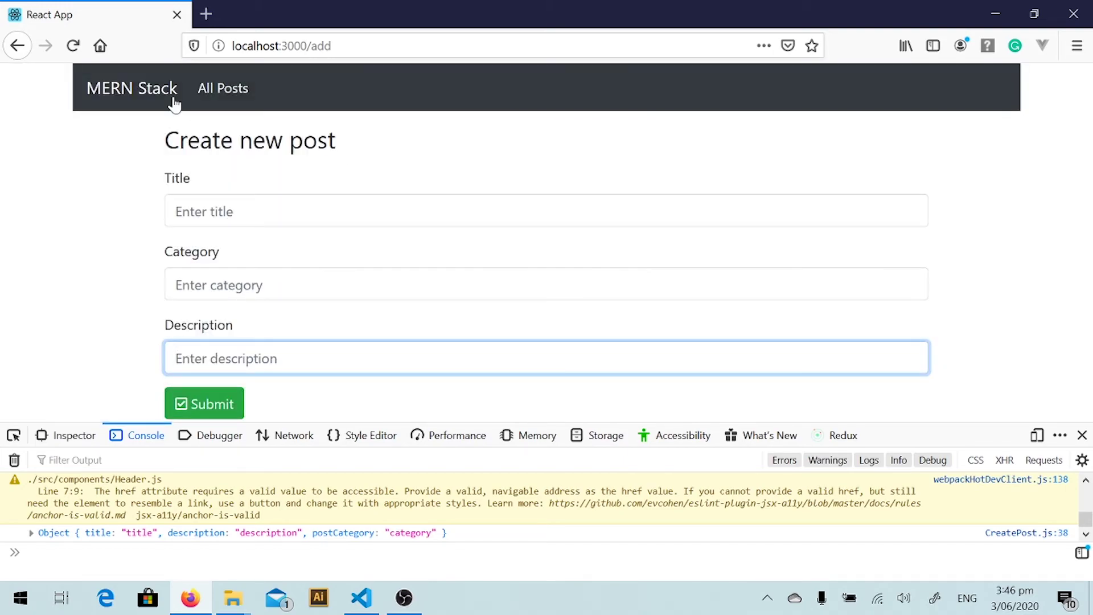
left_click(225, 94)
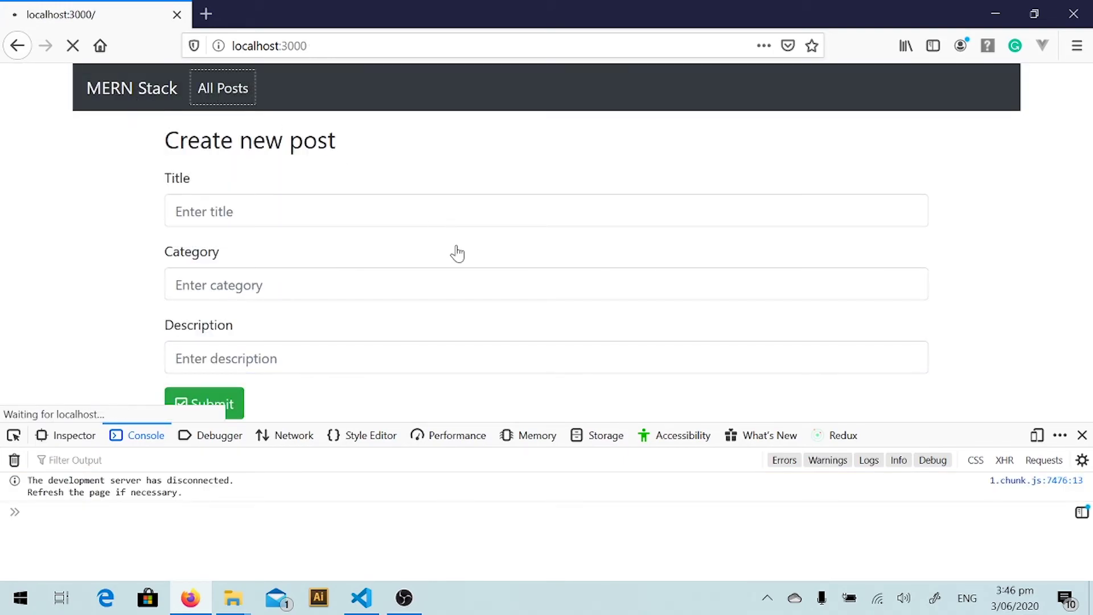
scroll(563, 303, "down", 3)
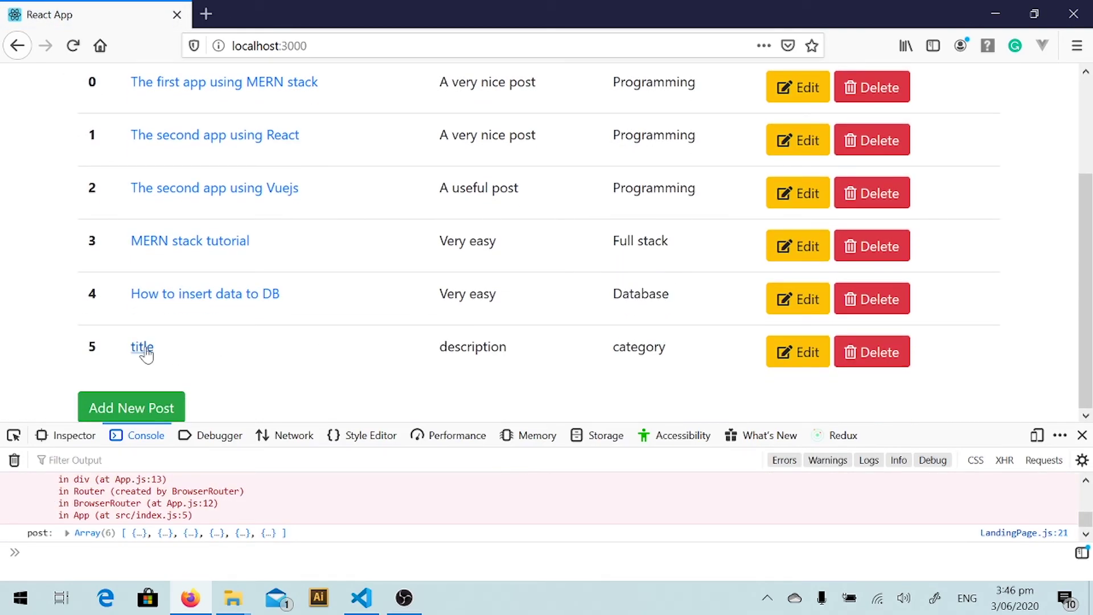
left_click(142, 346)
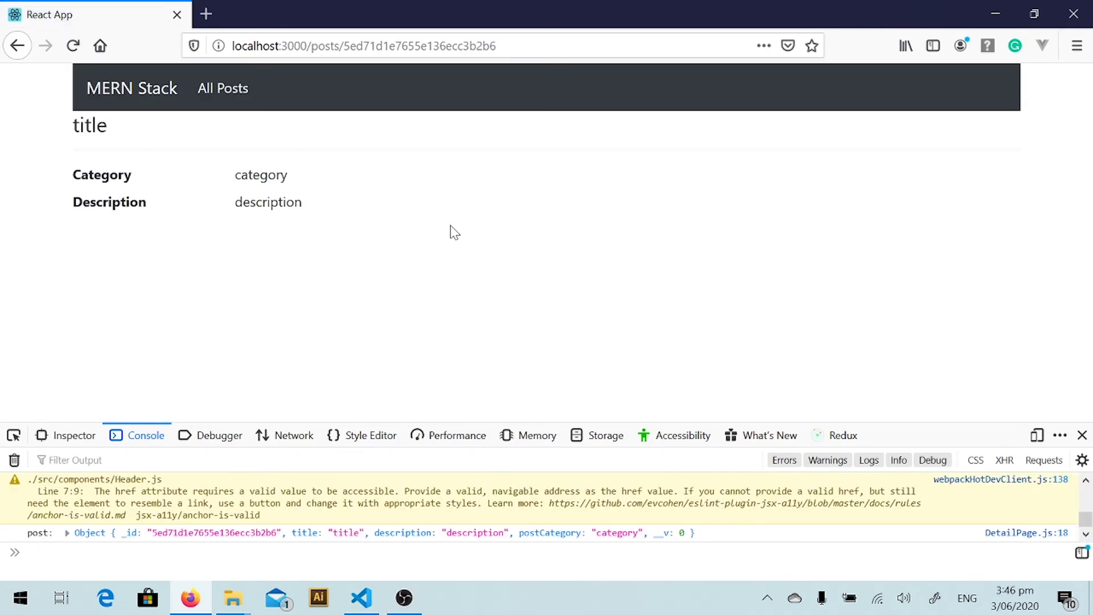
left_click(223, 90)
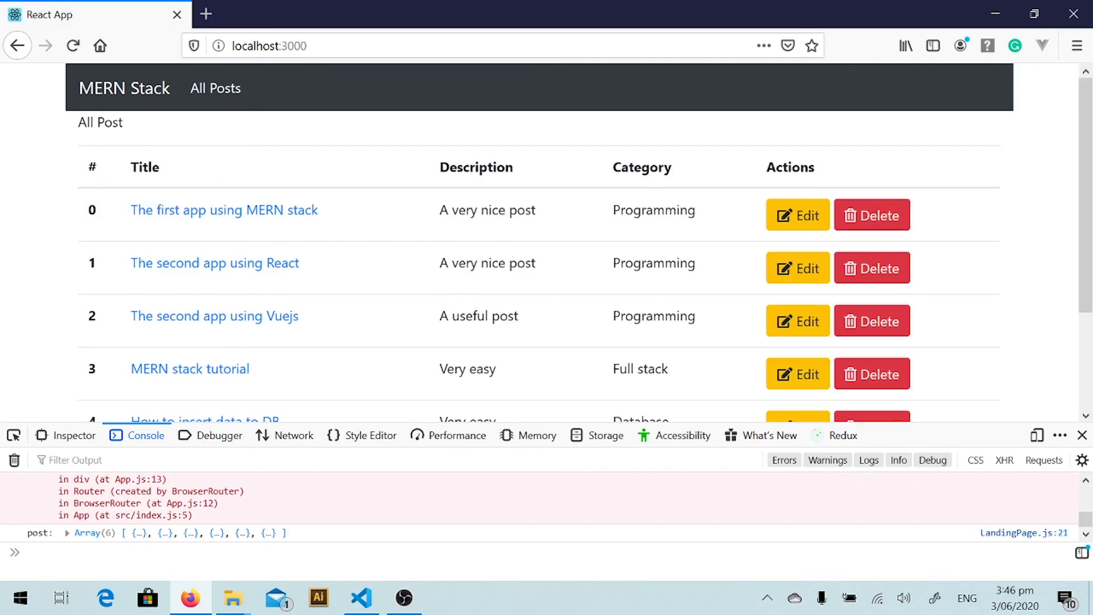
scroll(489, 273, "down", 3)
scroll(490, 274, "up", 1)
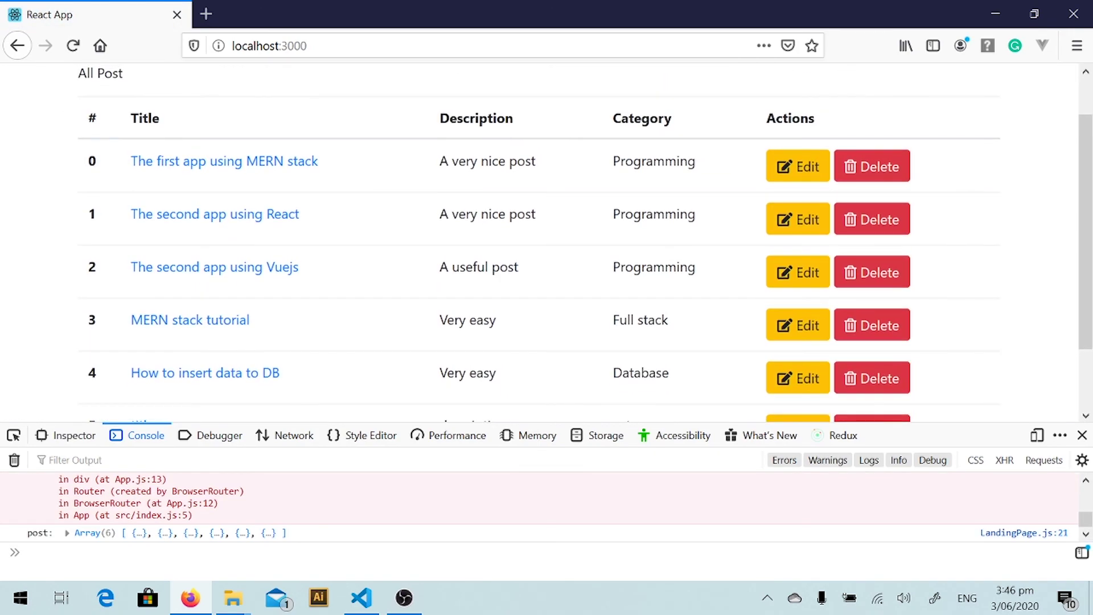